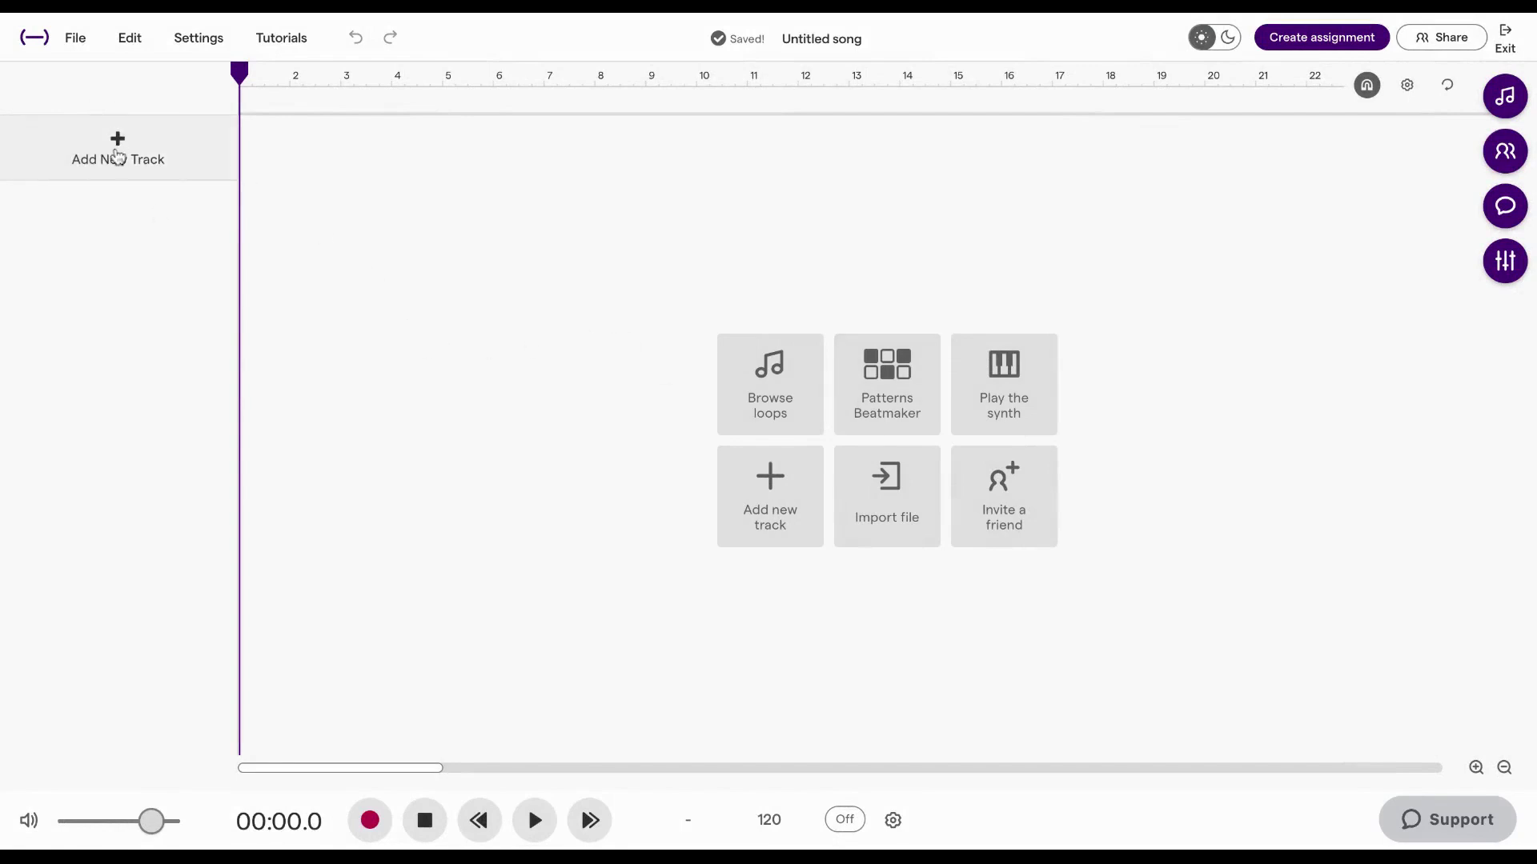
Step: Open the Add New Track dialog and dismiss it without choosing a track type
left_click(117, 156)
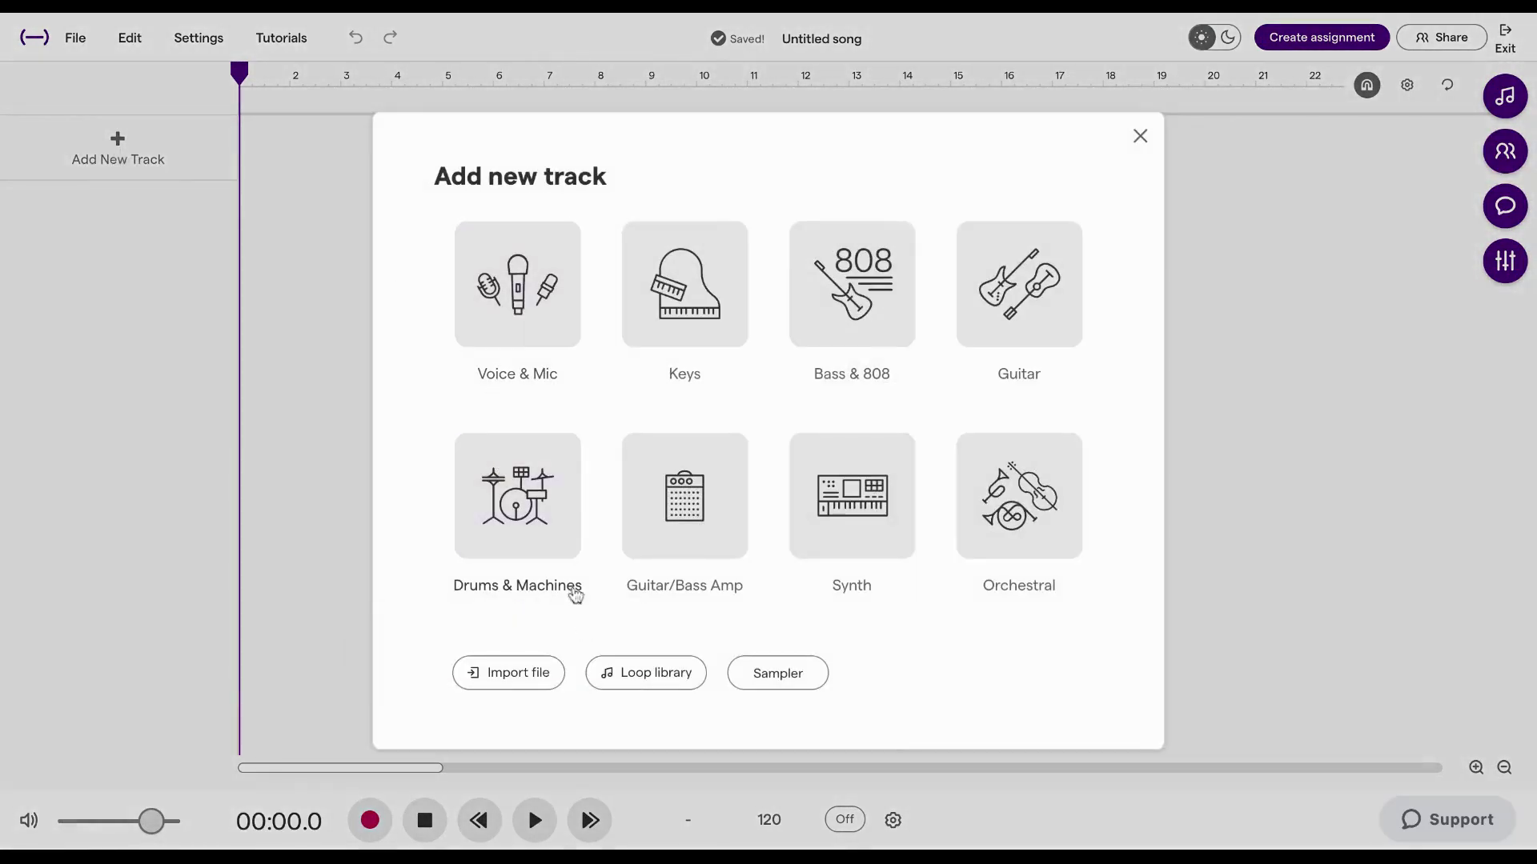
left_click(329, 461)
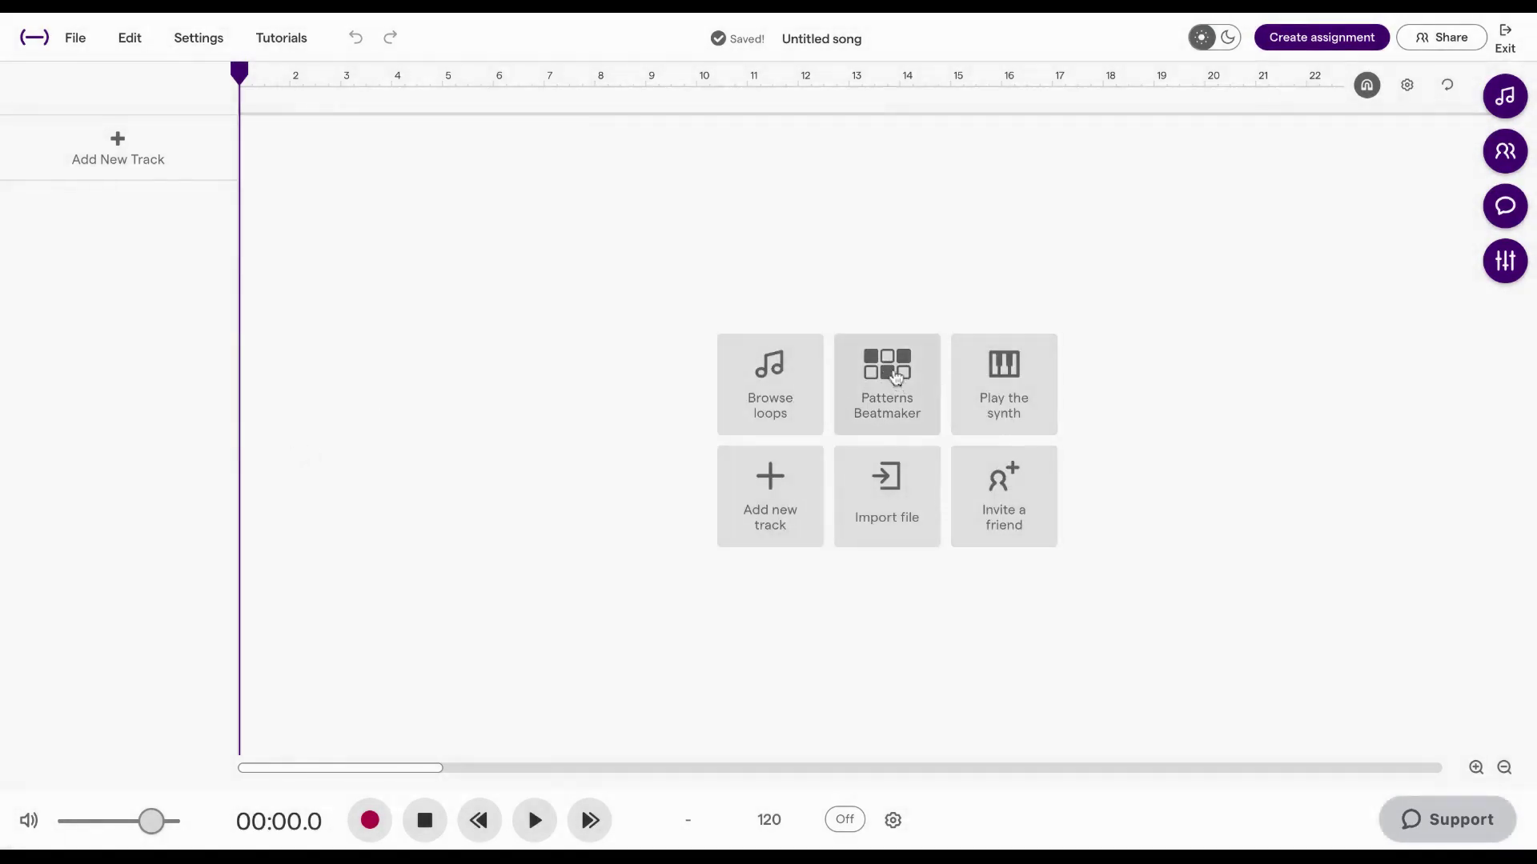
Step: Create a Patterns Beatmaker drum track and set a cycle-enabled loop covering only bar 1
left_click(888, 386)
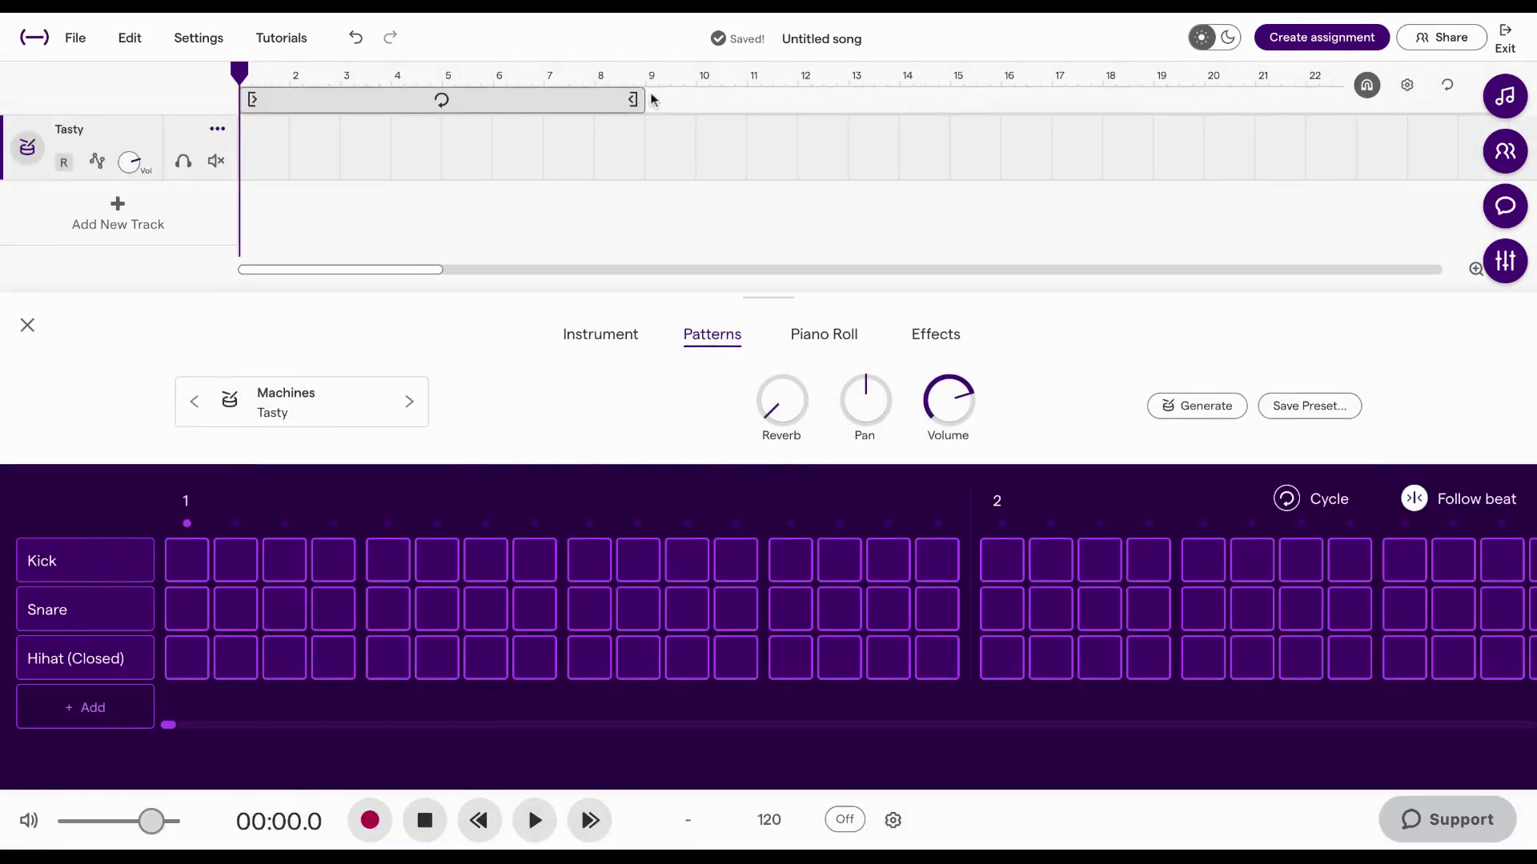
left_click_drag(637, 96, 327, 99)
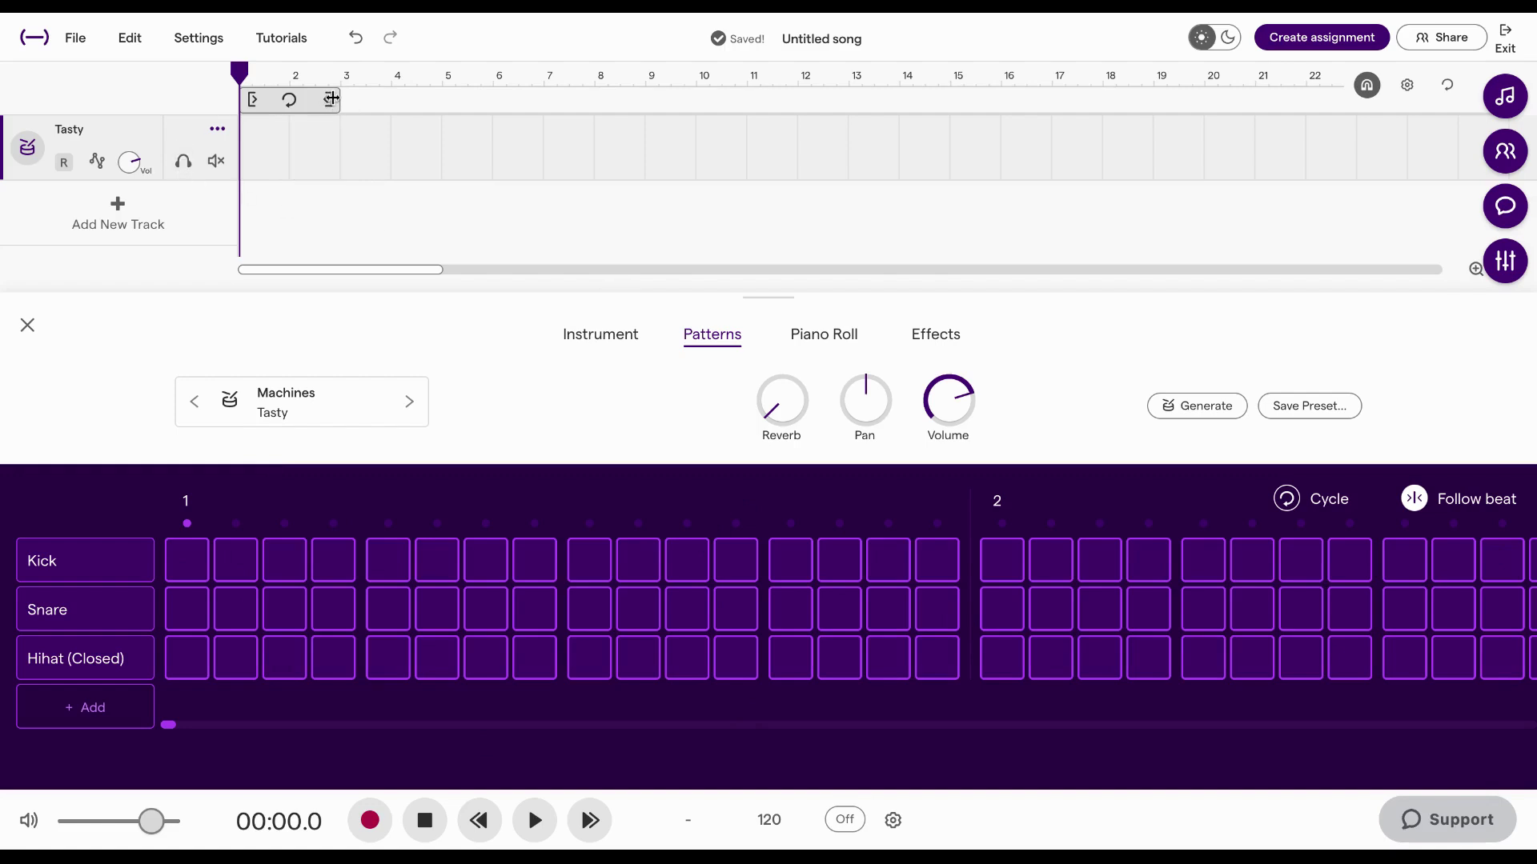
left_click(333, 97)
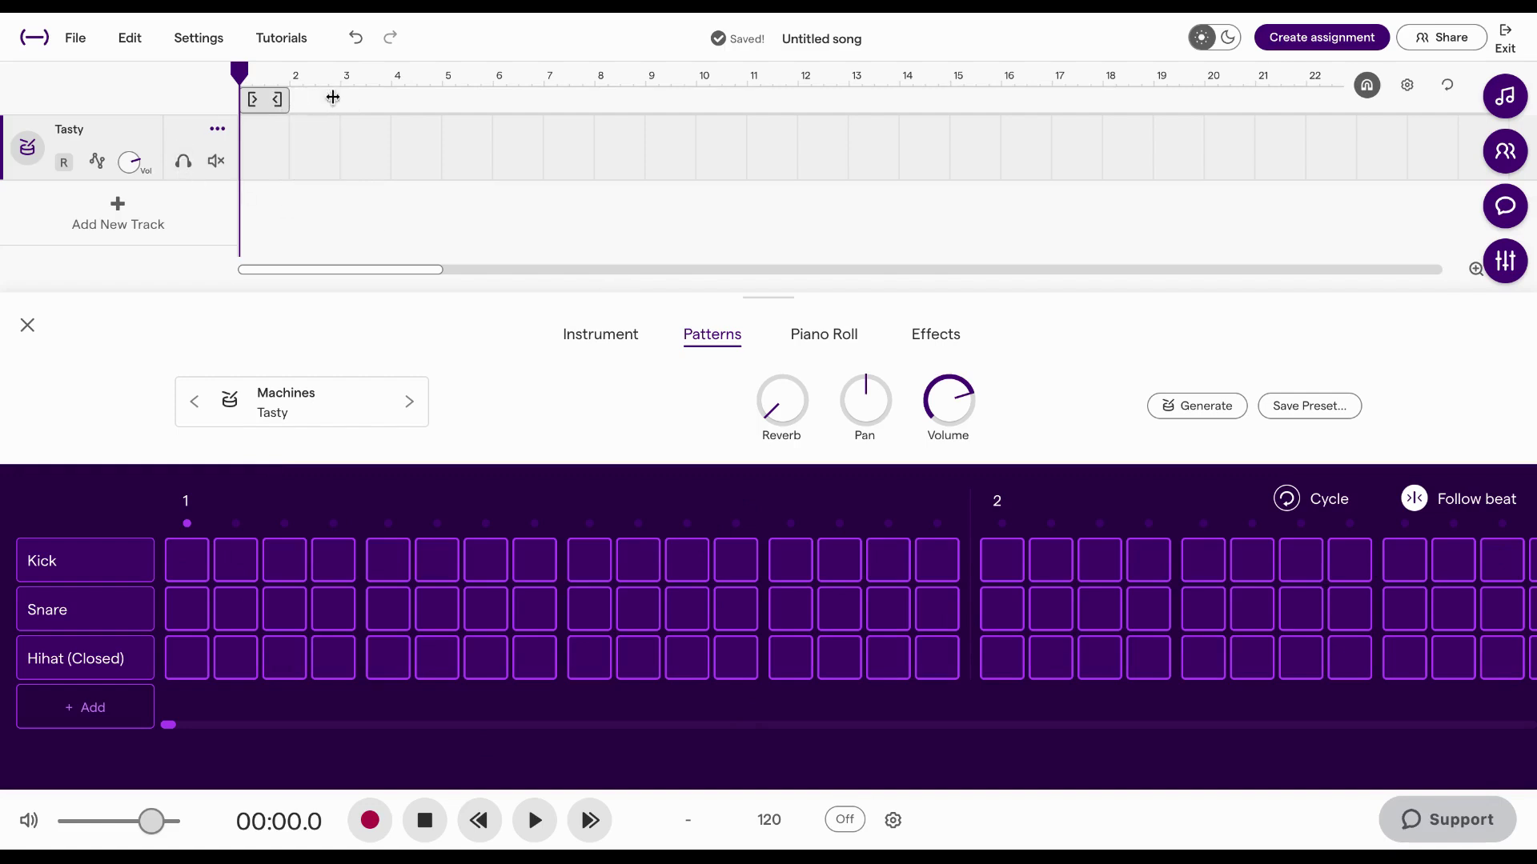
left_click_drag(332, 97, 277, 99)
left_click(264, 97)
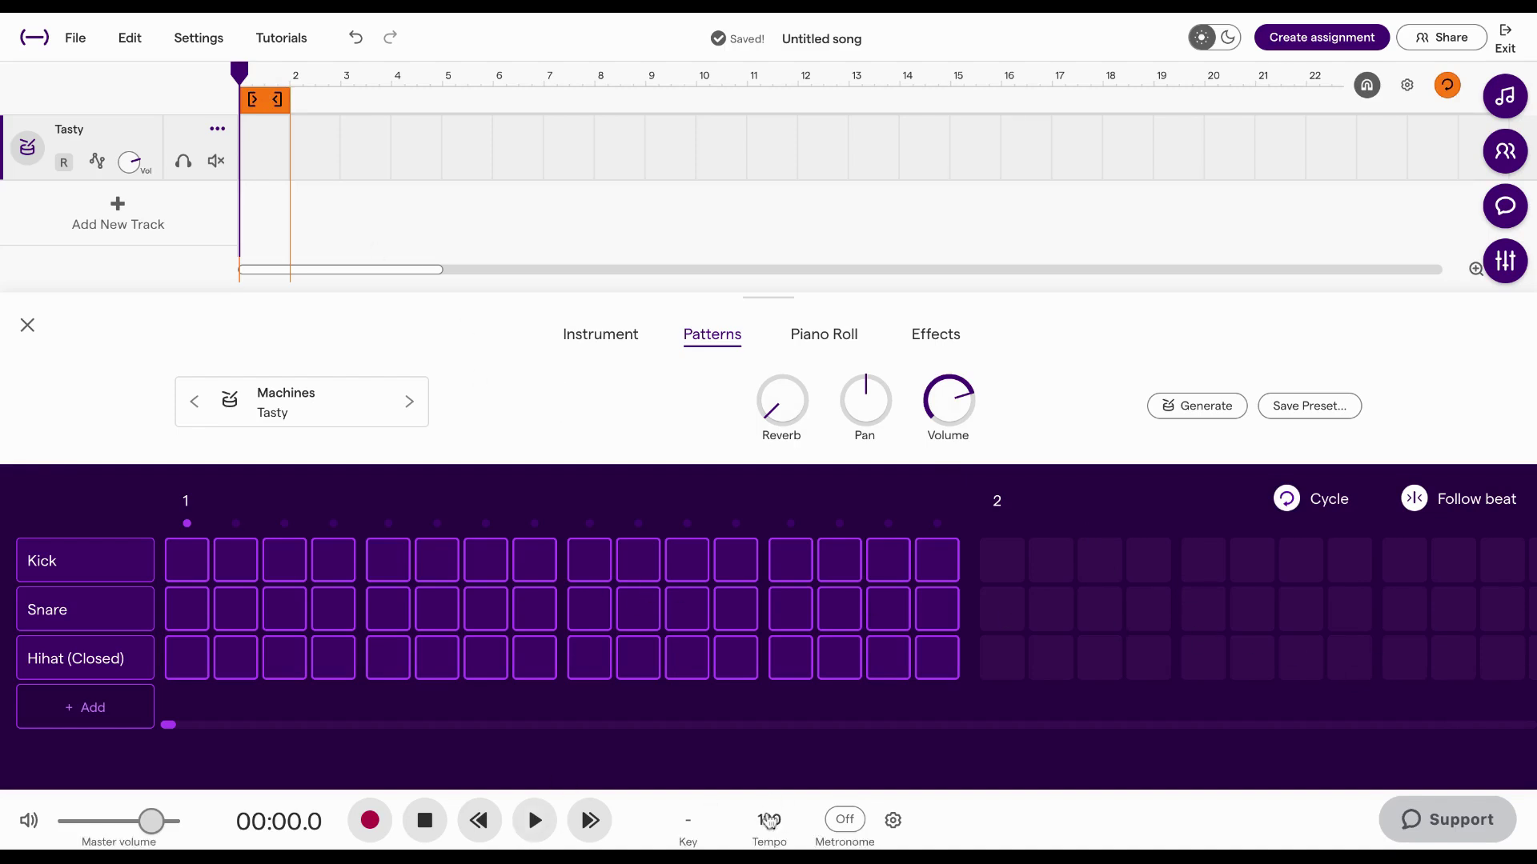
Step: Set the song tempo to 100 BPM
left_click(770, 822)
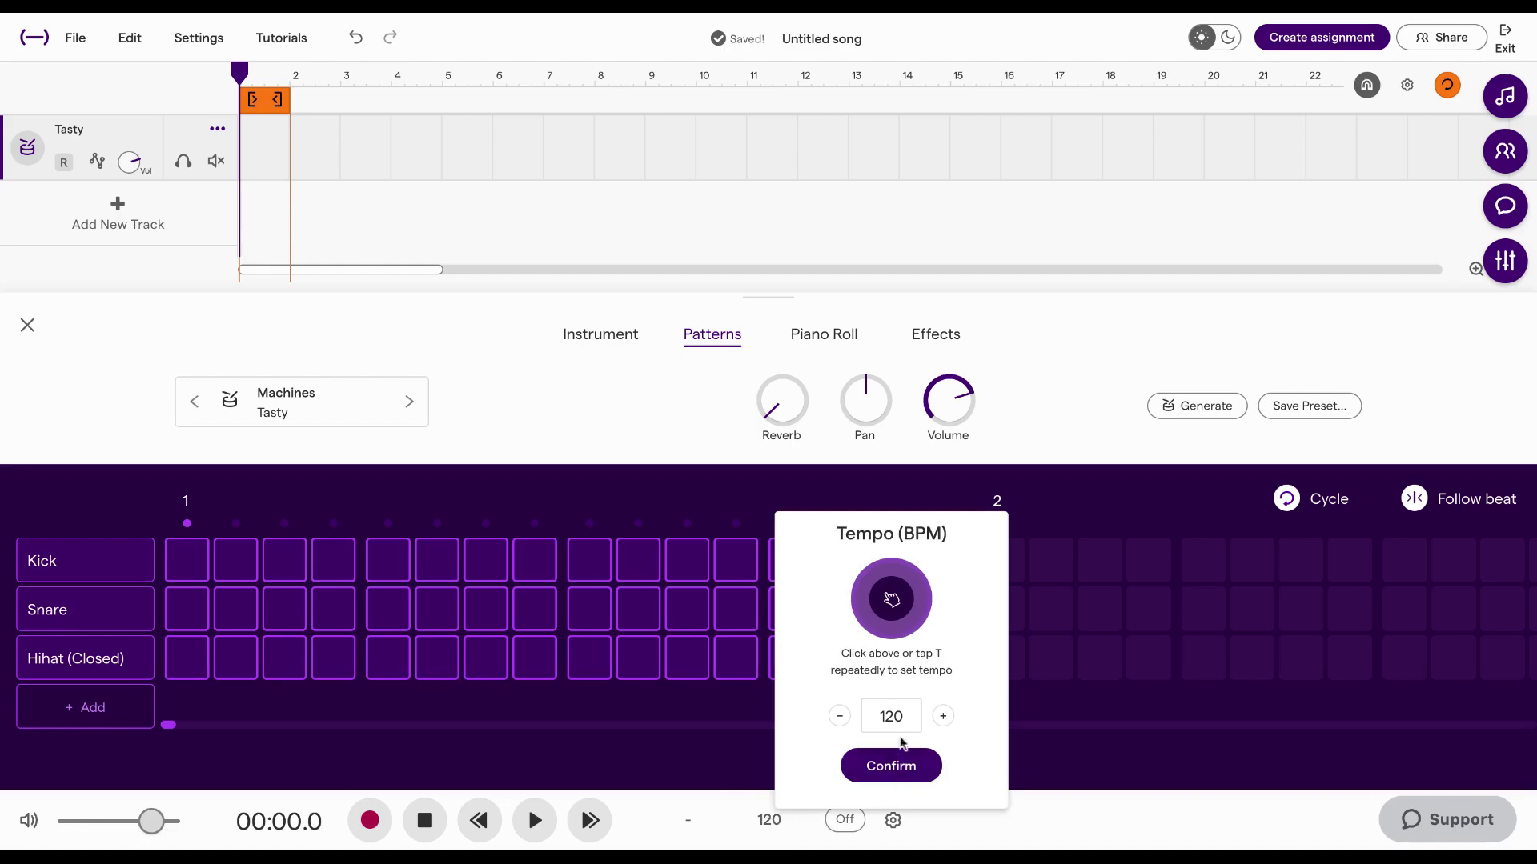
double_click(905, 715)
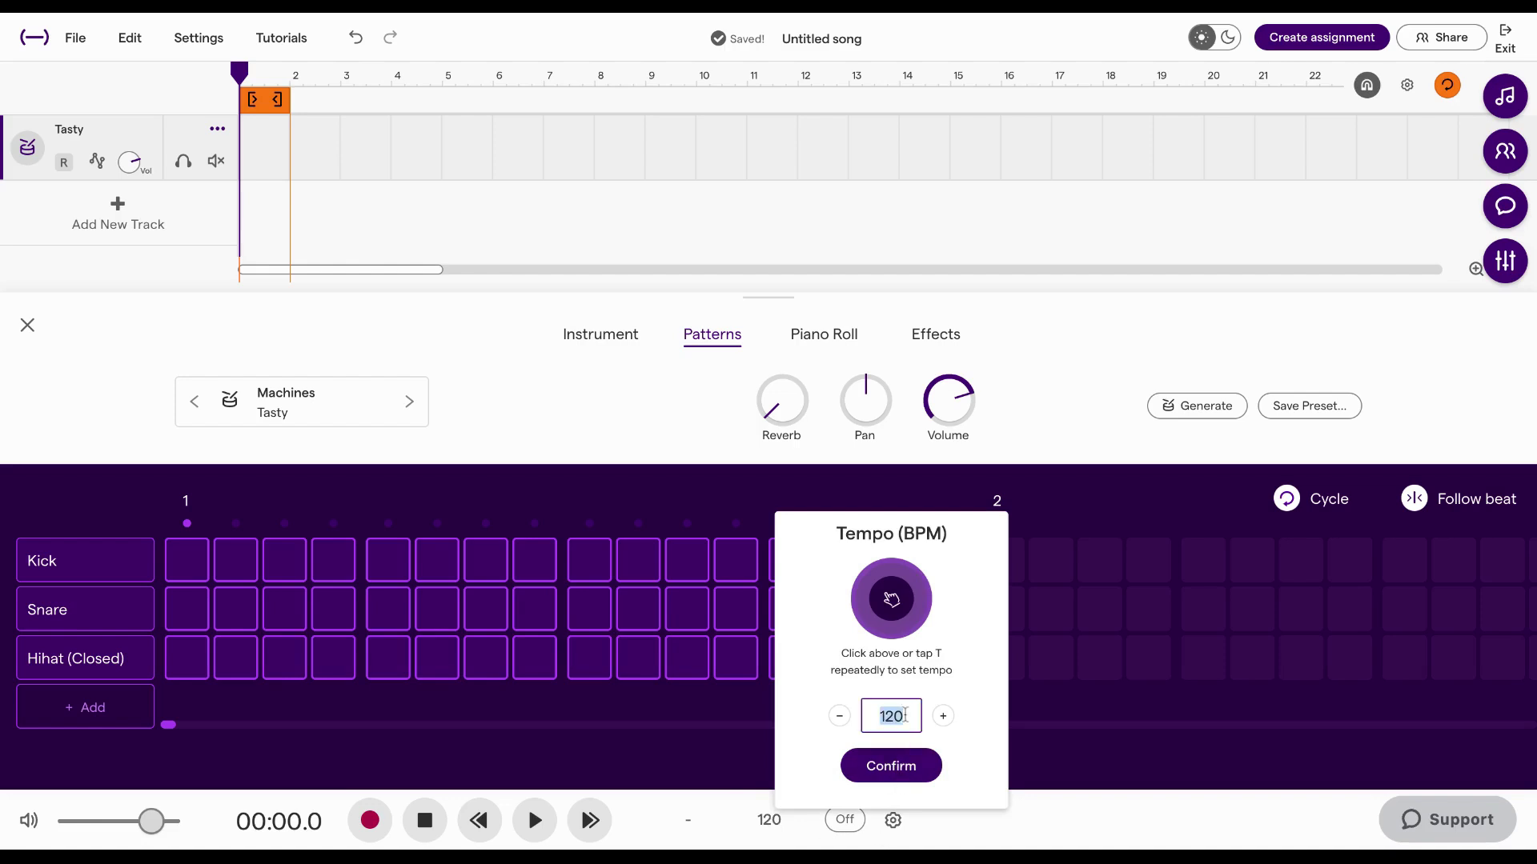
type("100")
left_click(895, 766)
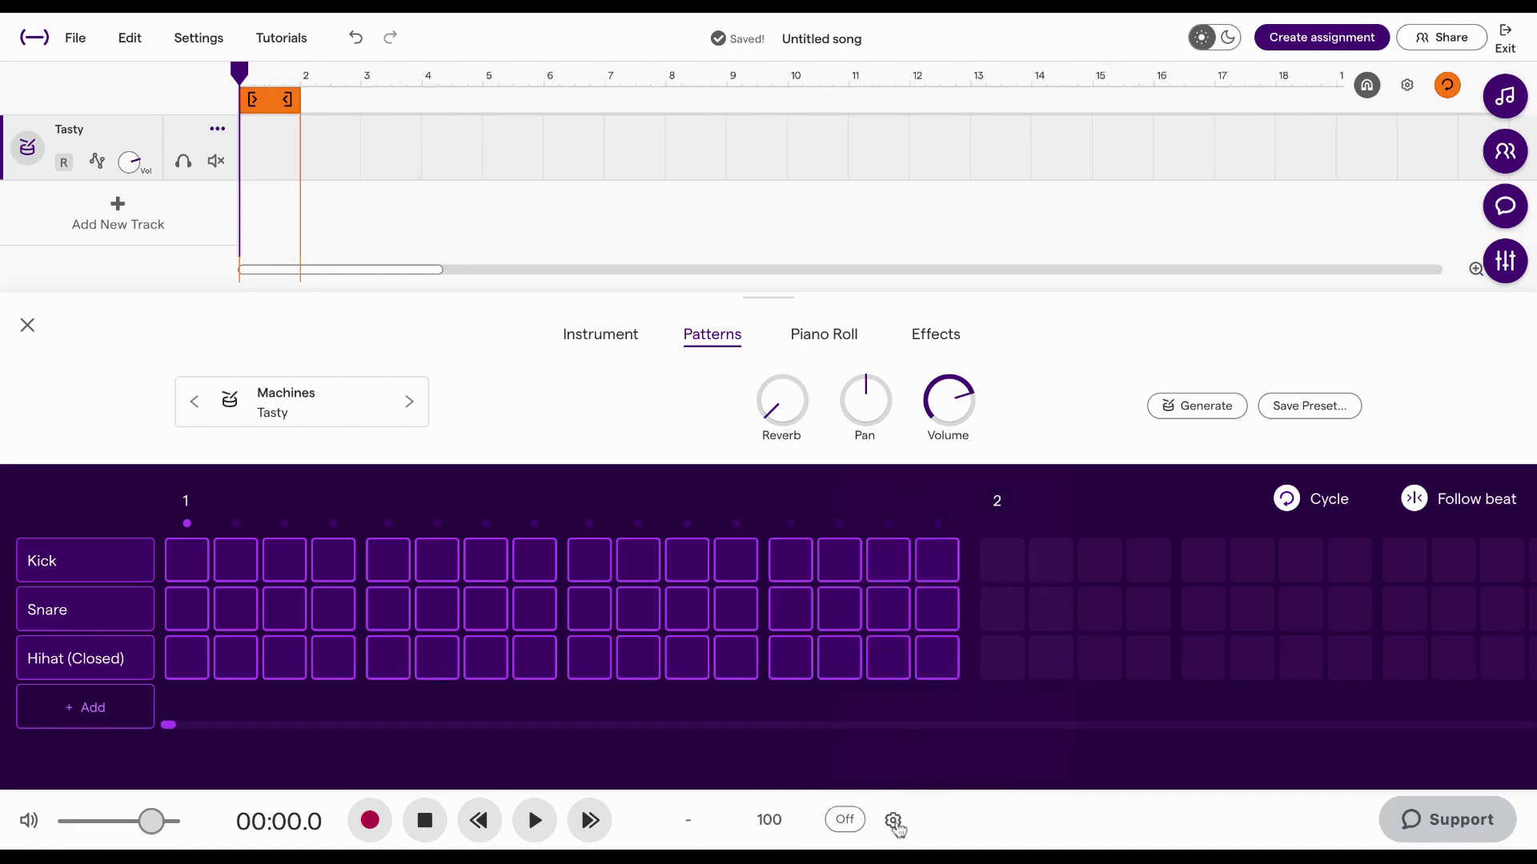
Step: Switch the metronome on with the Clave sound at about 0.37 volume
left_click(894, 822)
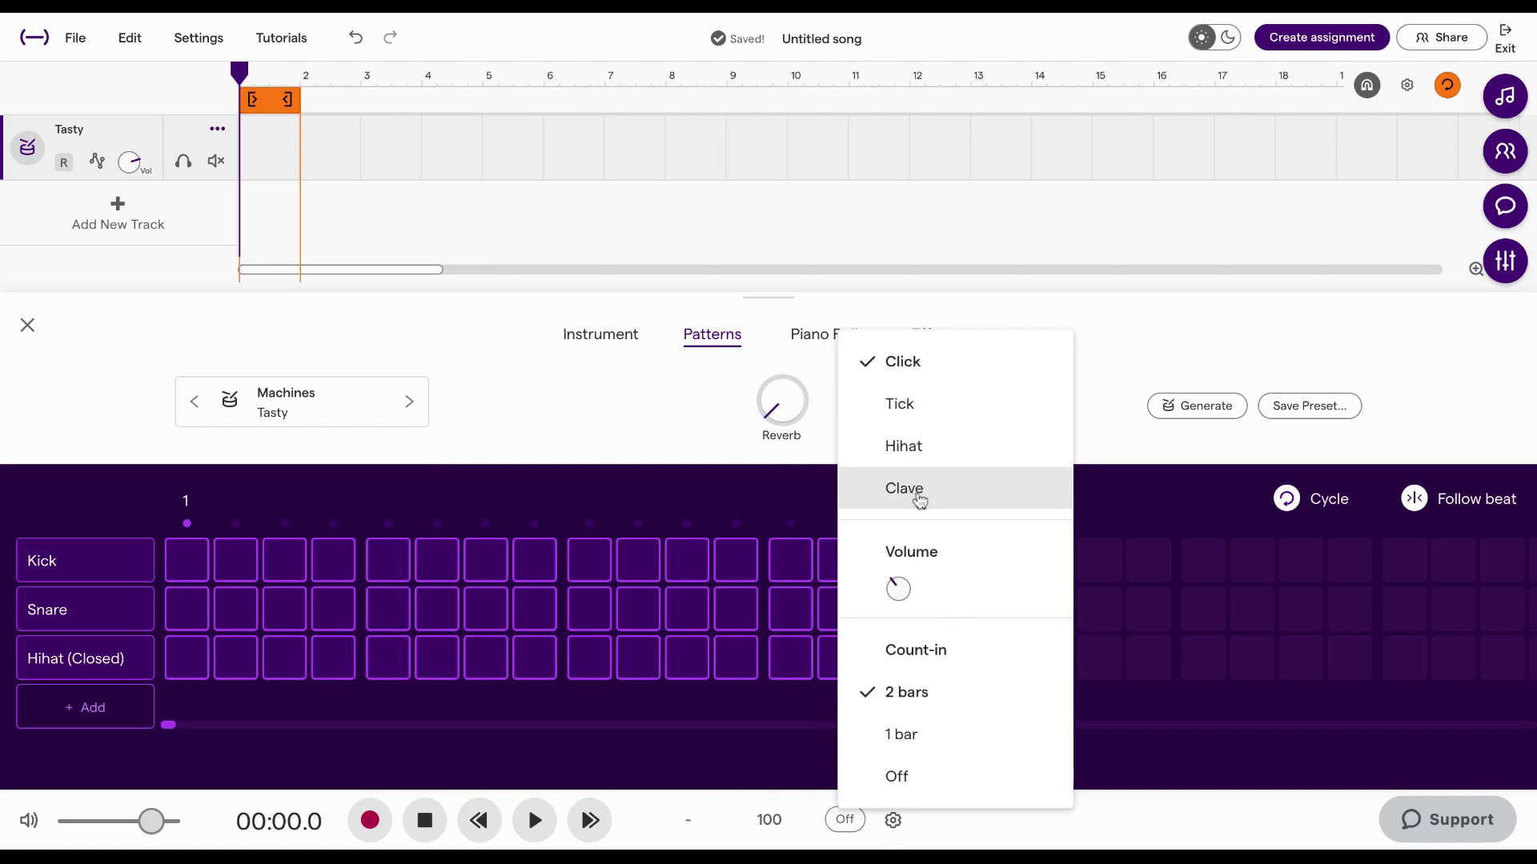
left_click(916, 490)
left_click(893, 820)
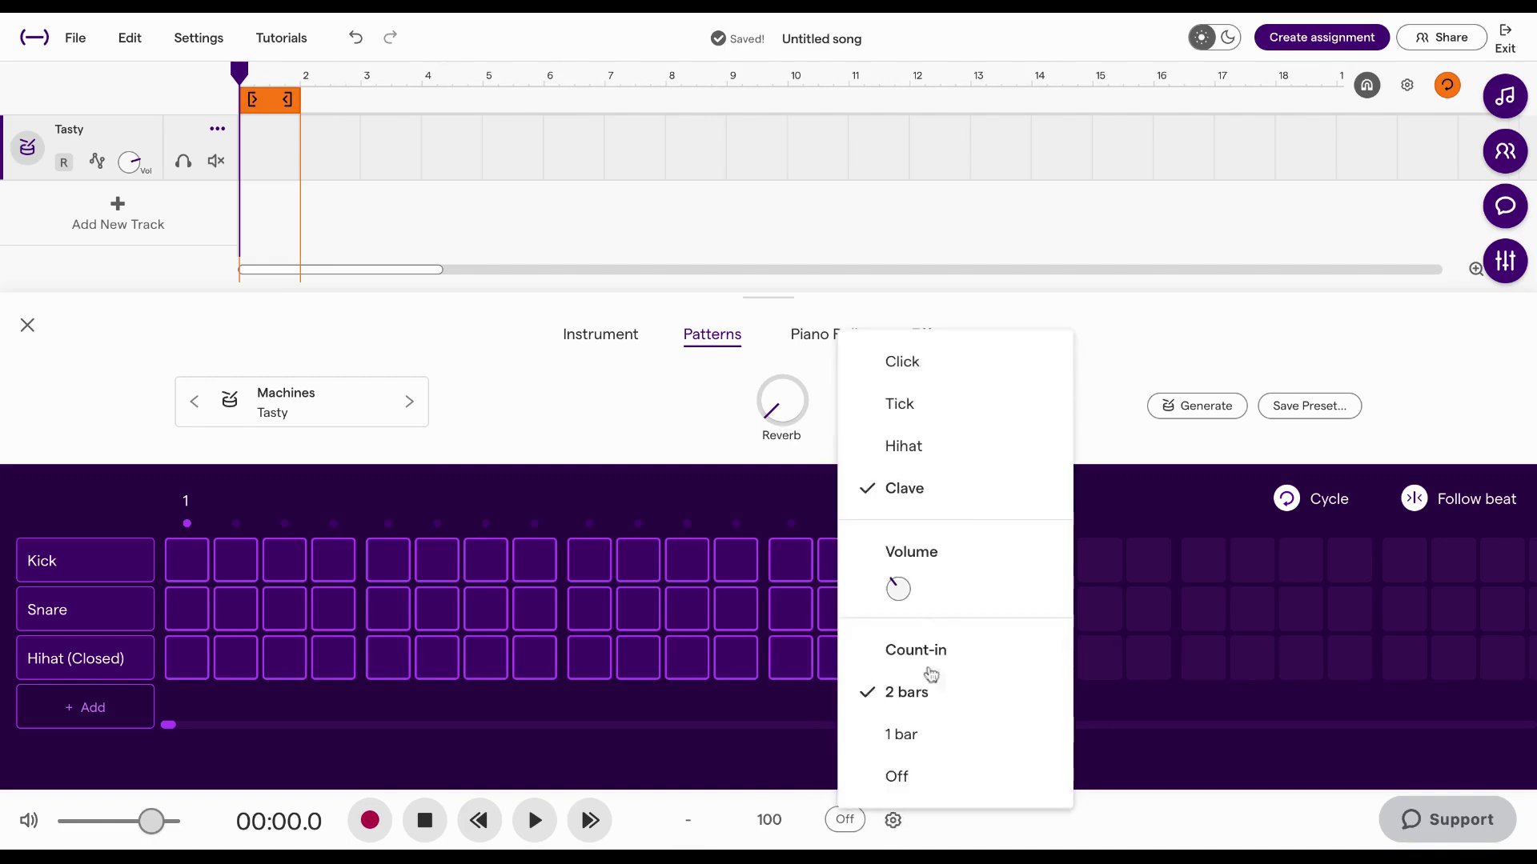
left_click_drag(897, 583, 898, 591)
left_click(971, 829)
left_click(845, 820)
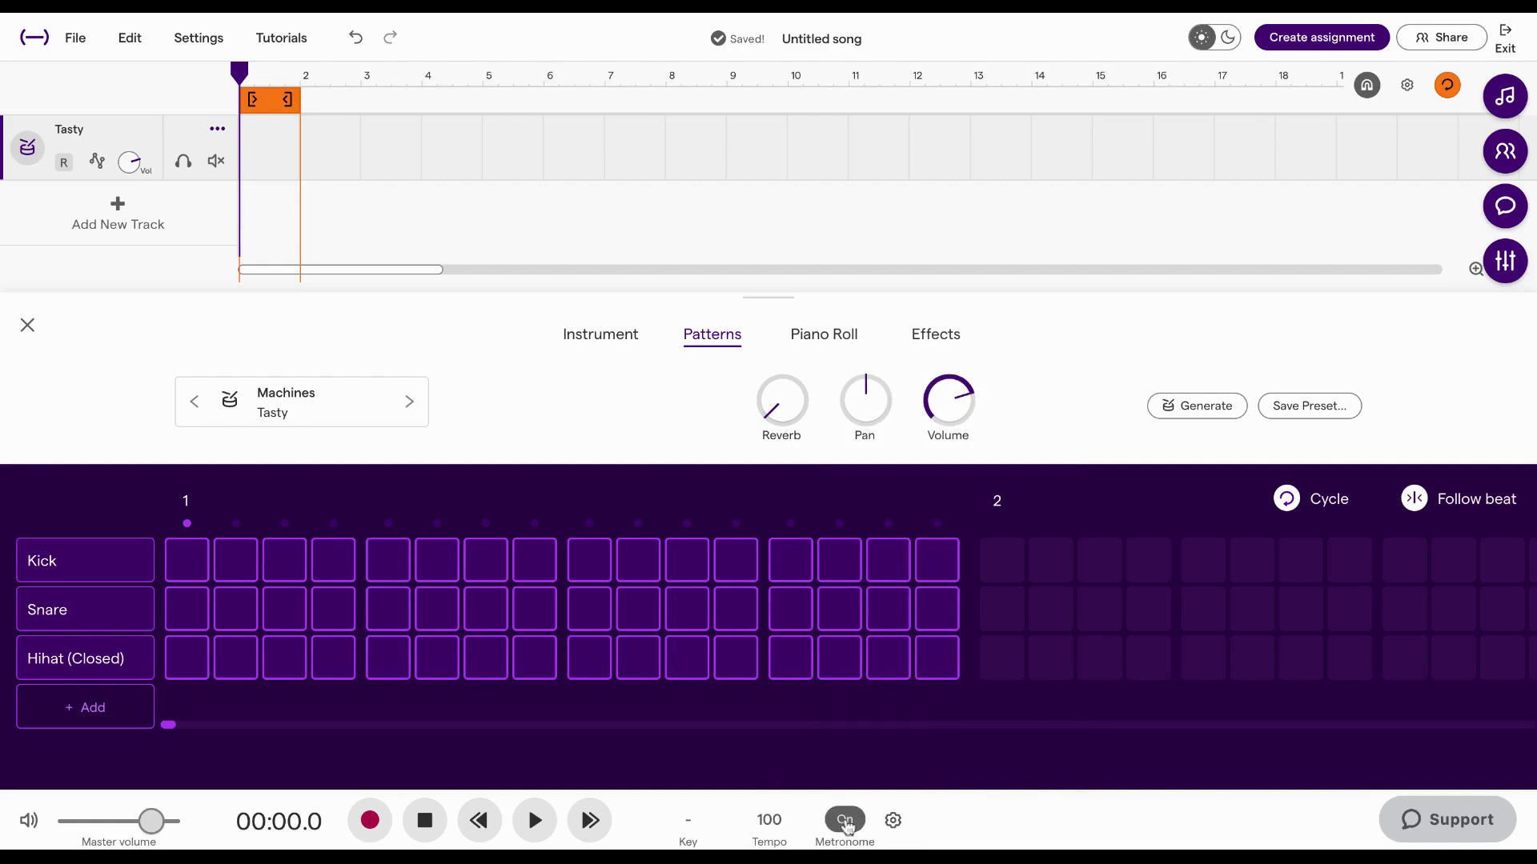
Step: Add a kick on step 1 and a snare on step 9, playing the loop
left_click(532, 819)
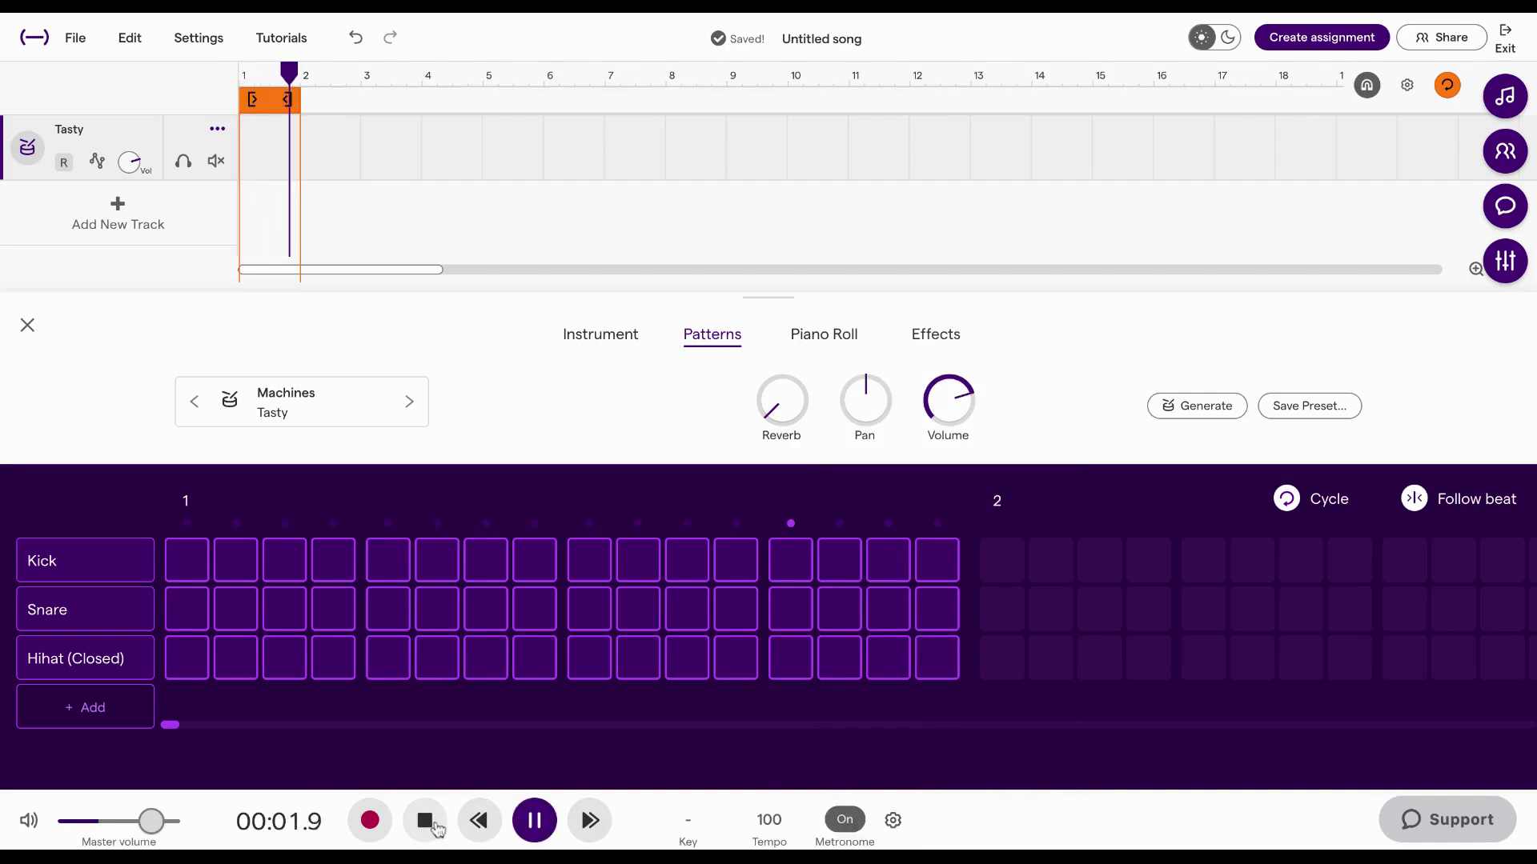
left_click(427, 821)
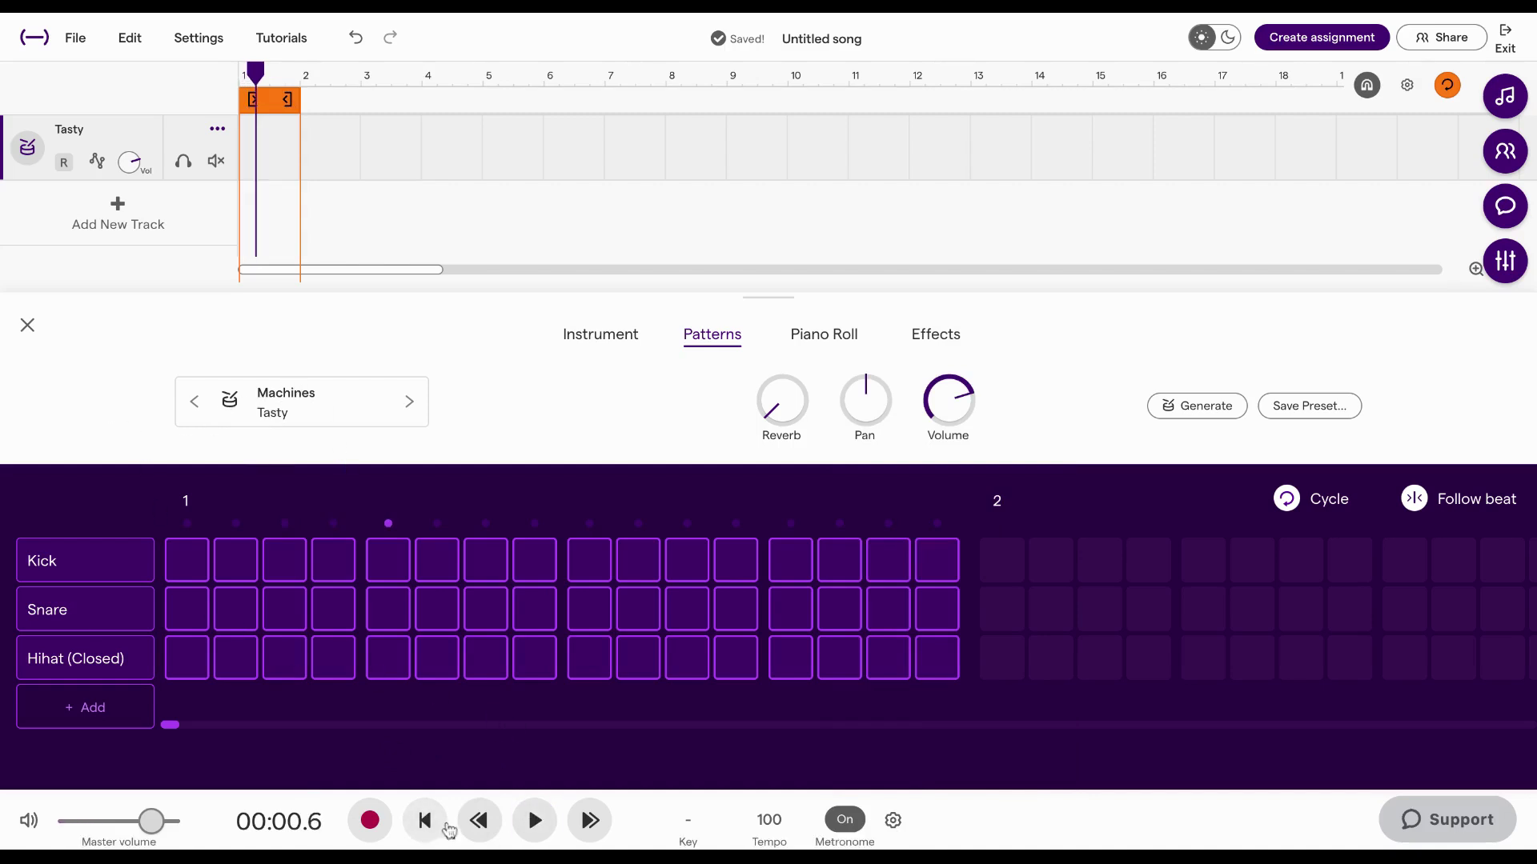
left_click(183, 558)
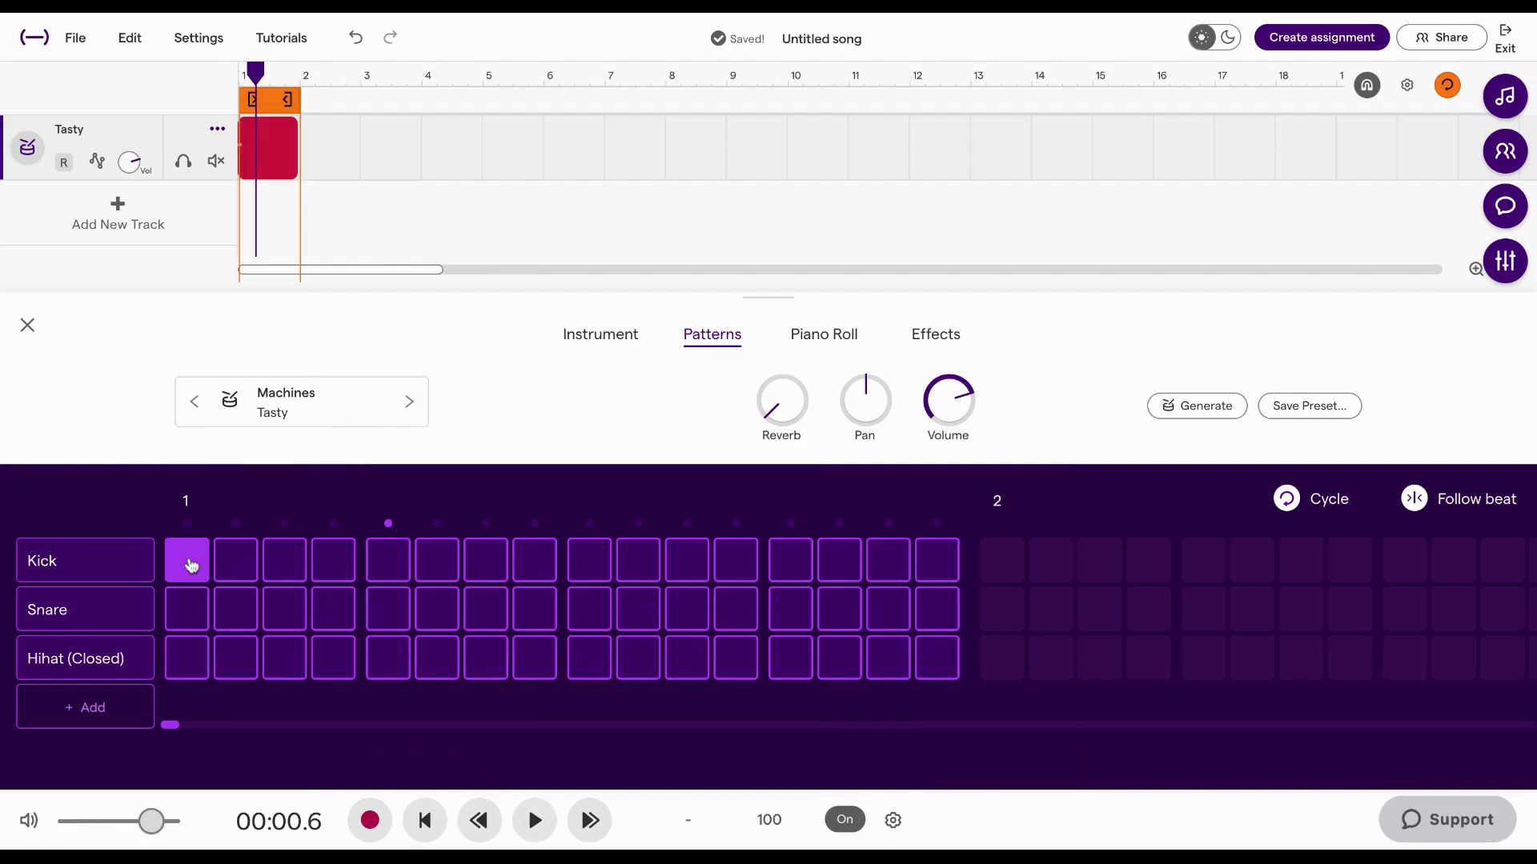
left_click(586, 614)
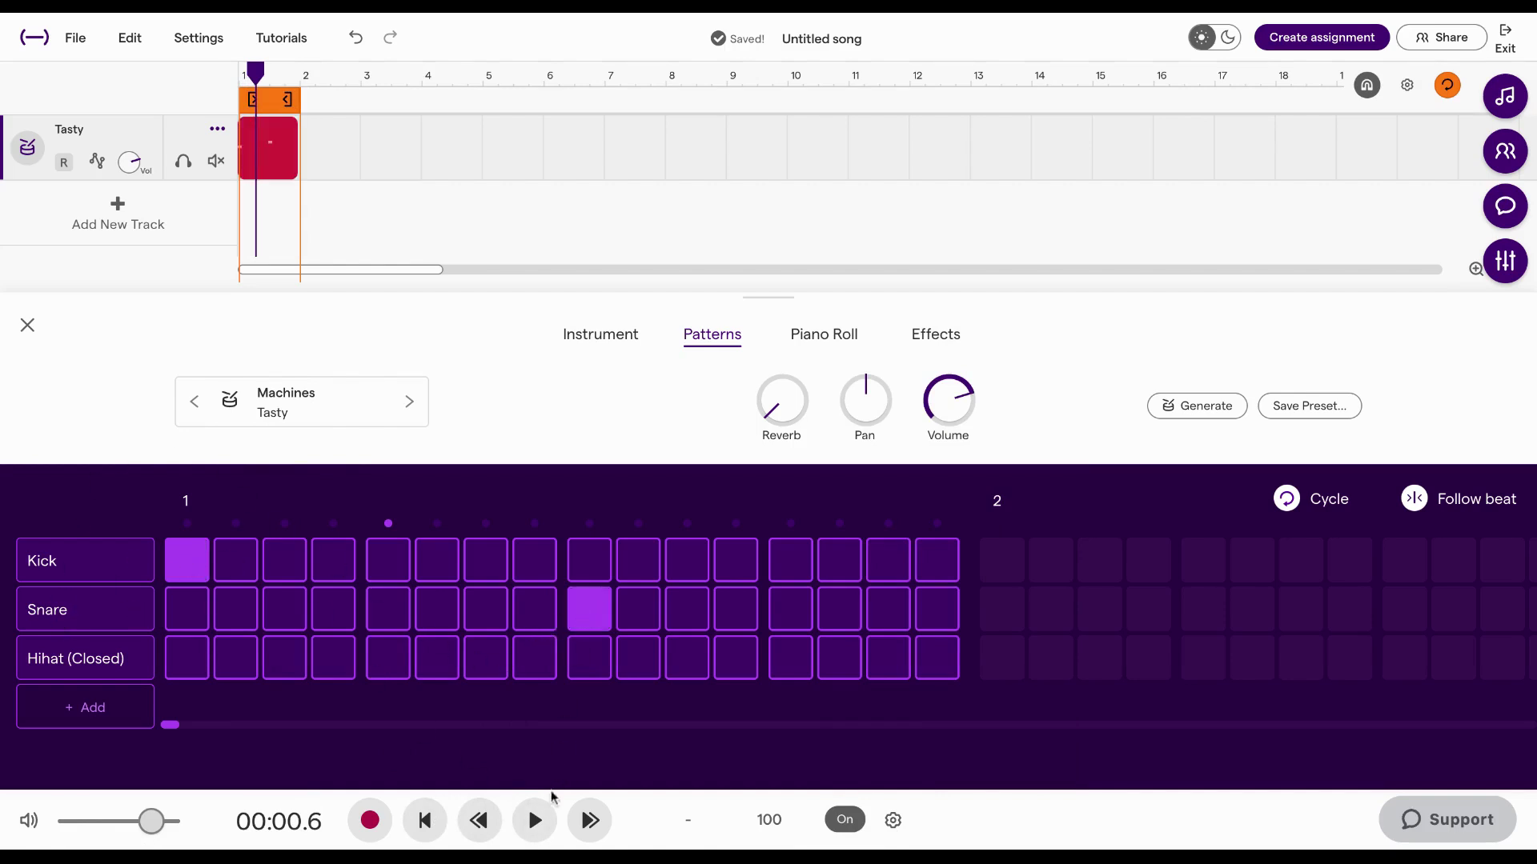
left_click(531, 823)
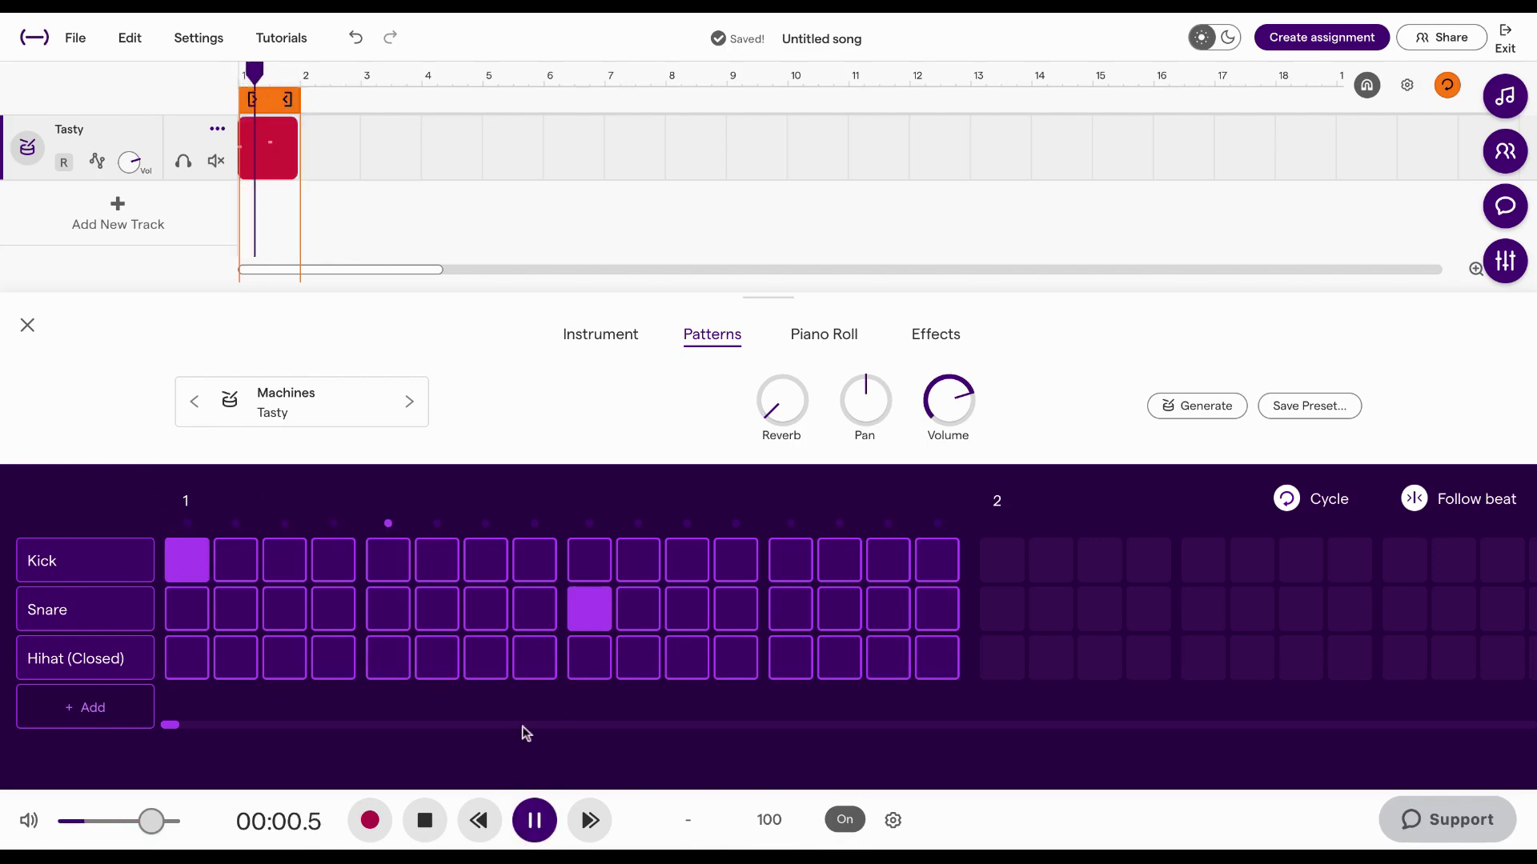
Step: Add closed hi-hat hits on steps 1, 3, 5, 6, 7, 9, 11, 13 and 15
left_click(192, 668)
left_click(288, 668)
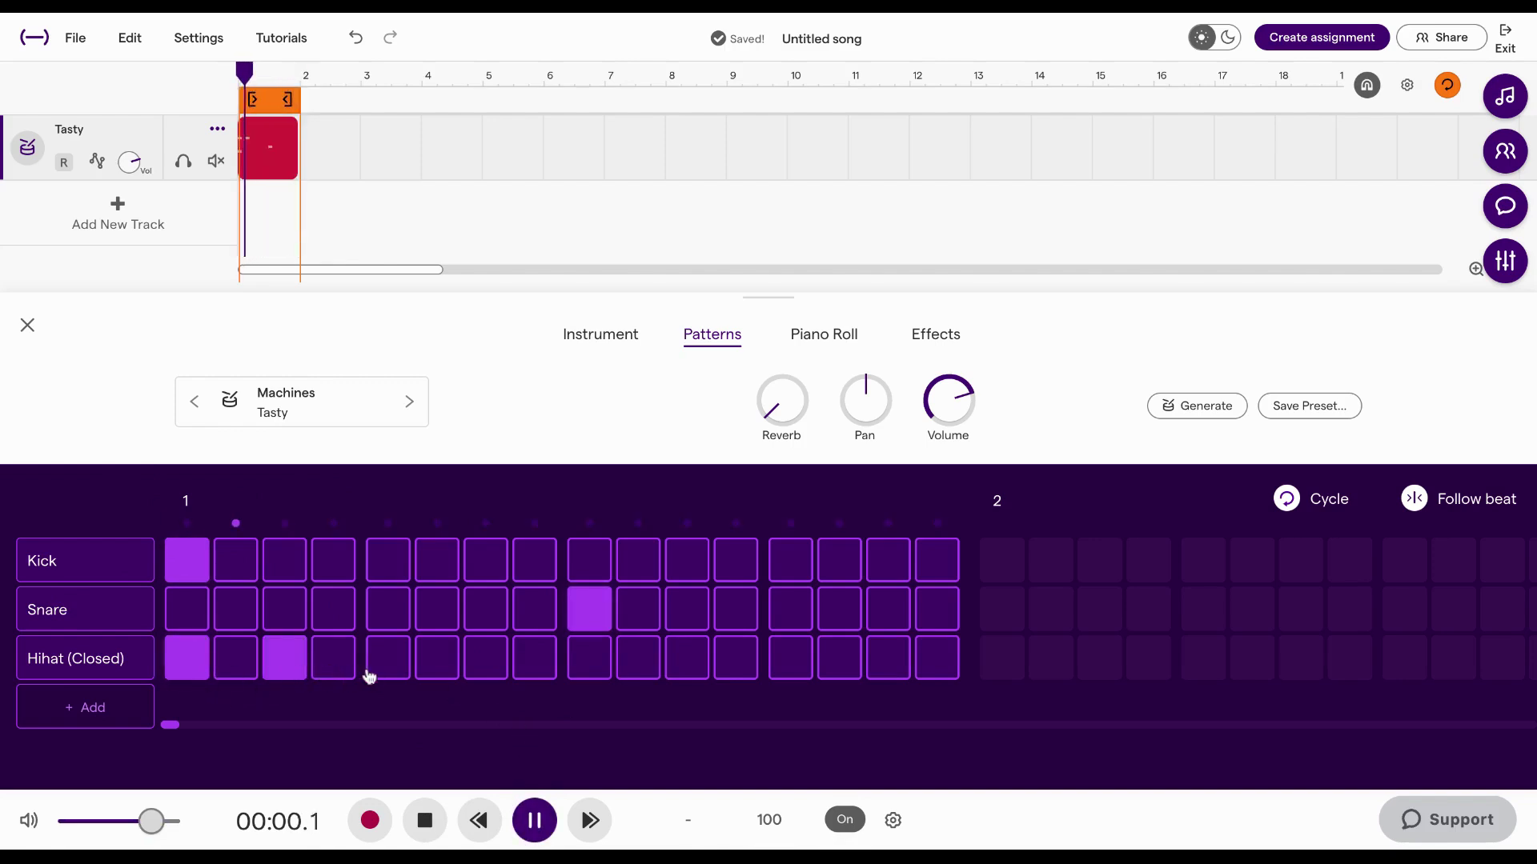
left_click(388, 668)
left_click(487, 668)
left_click(436, 668)
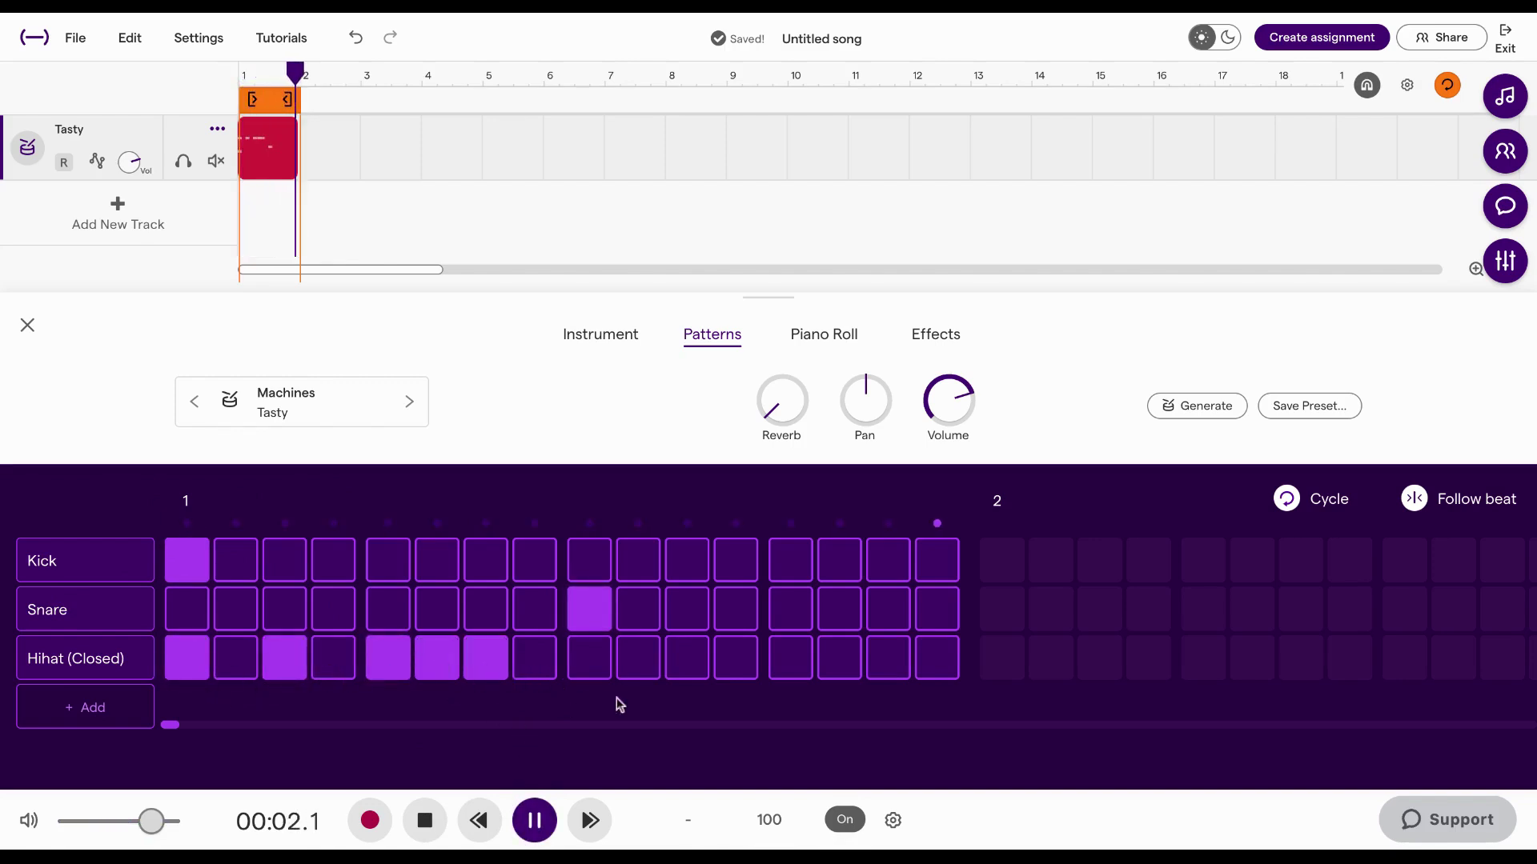
left_click(592, 668)
left_click(686, 668)
left_click(789, 672)
left_click(889, 657)
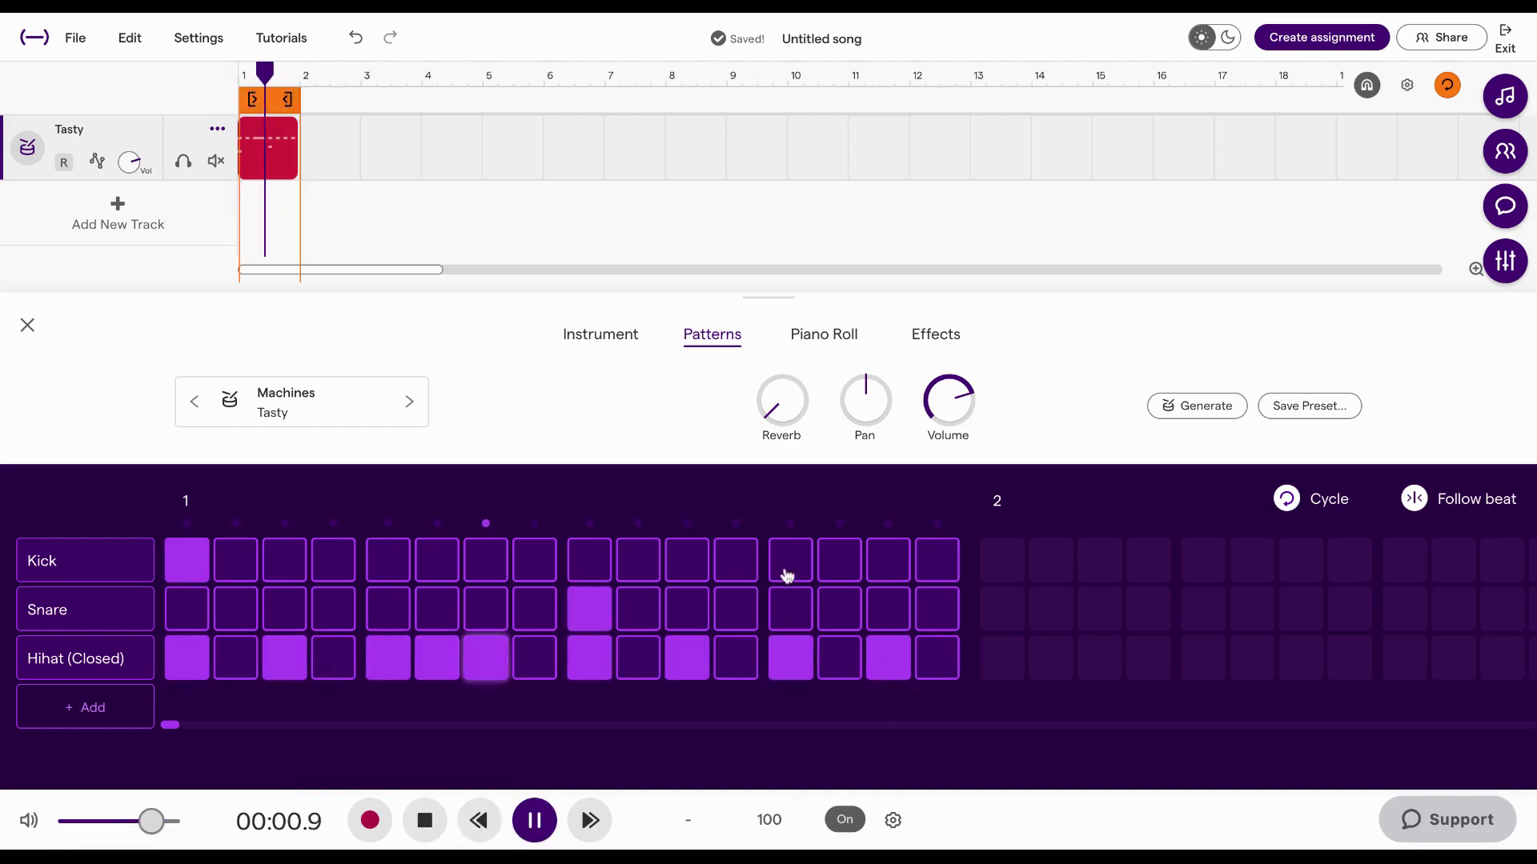
Step: Add extra kick hits on steps 7, 11 and 14, then replay the beat
left_click(789, 563)
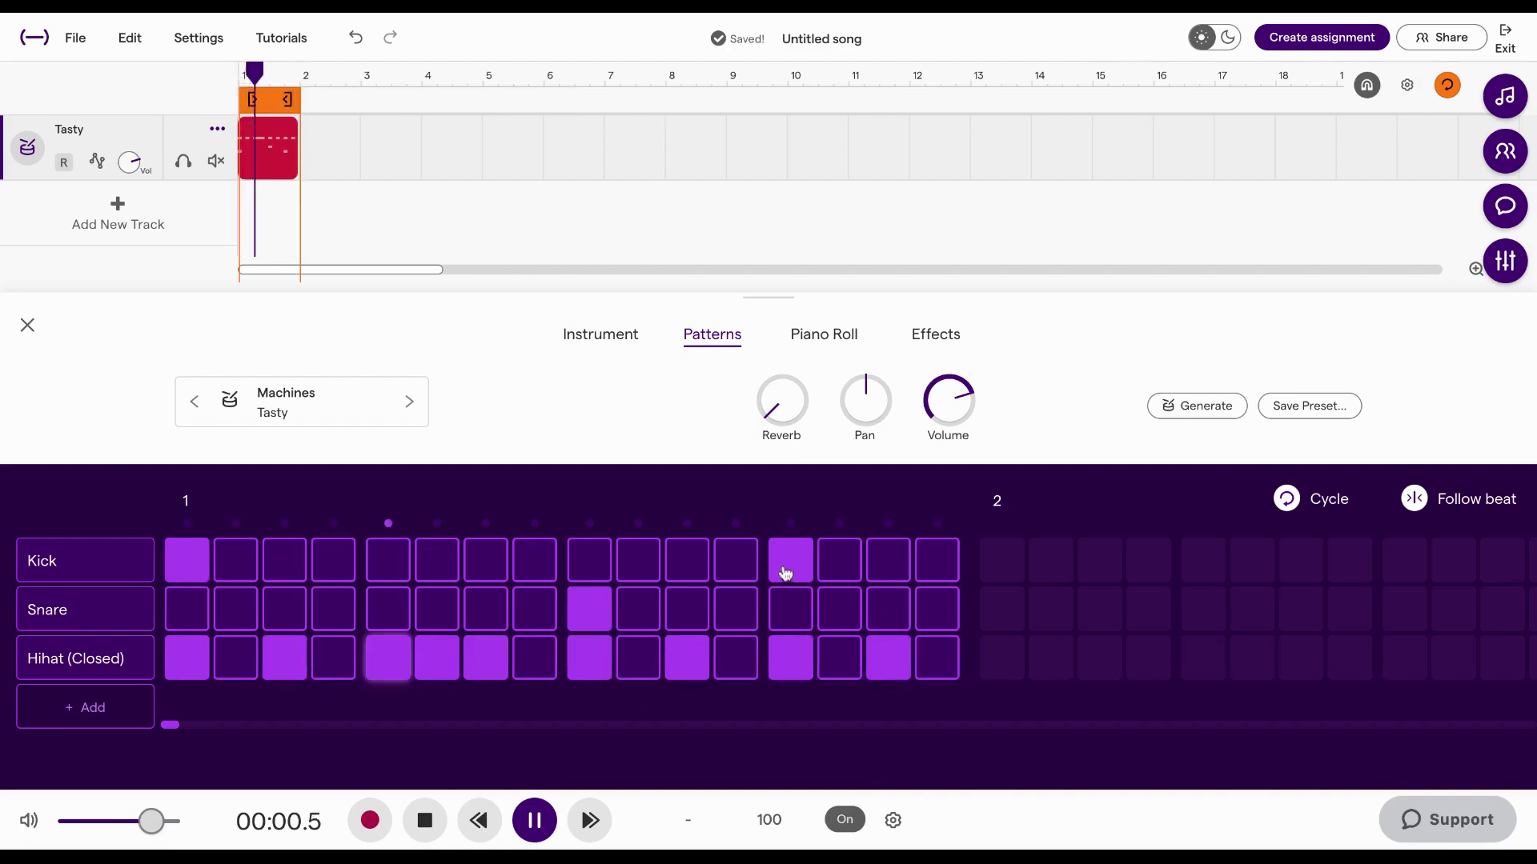
left_click(788, 560)
left_click(688, 564)
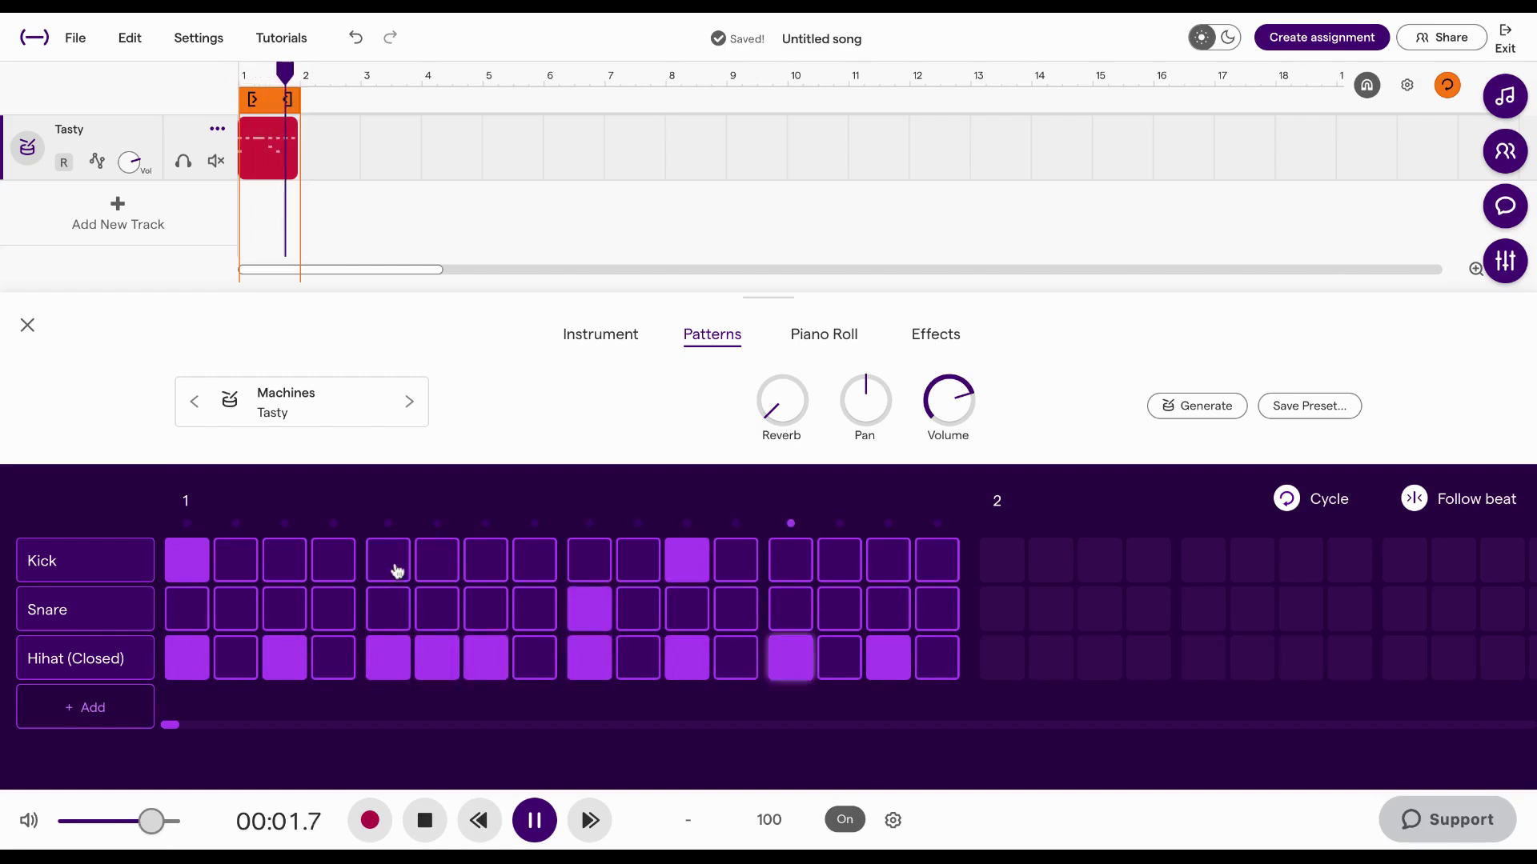
left_click(499, 563)
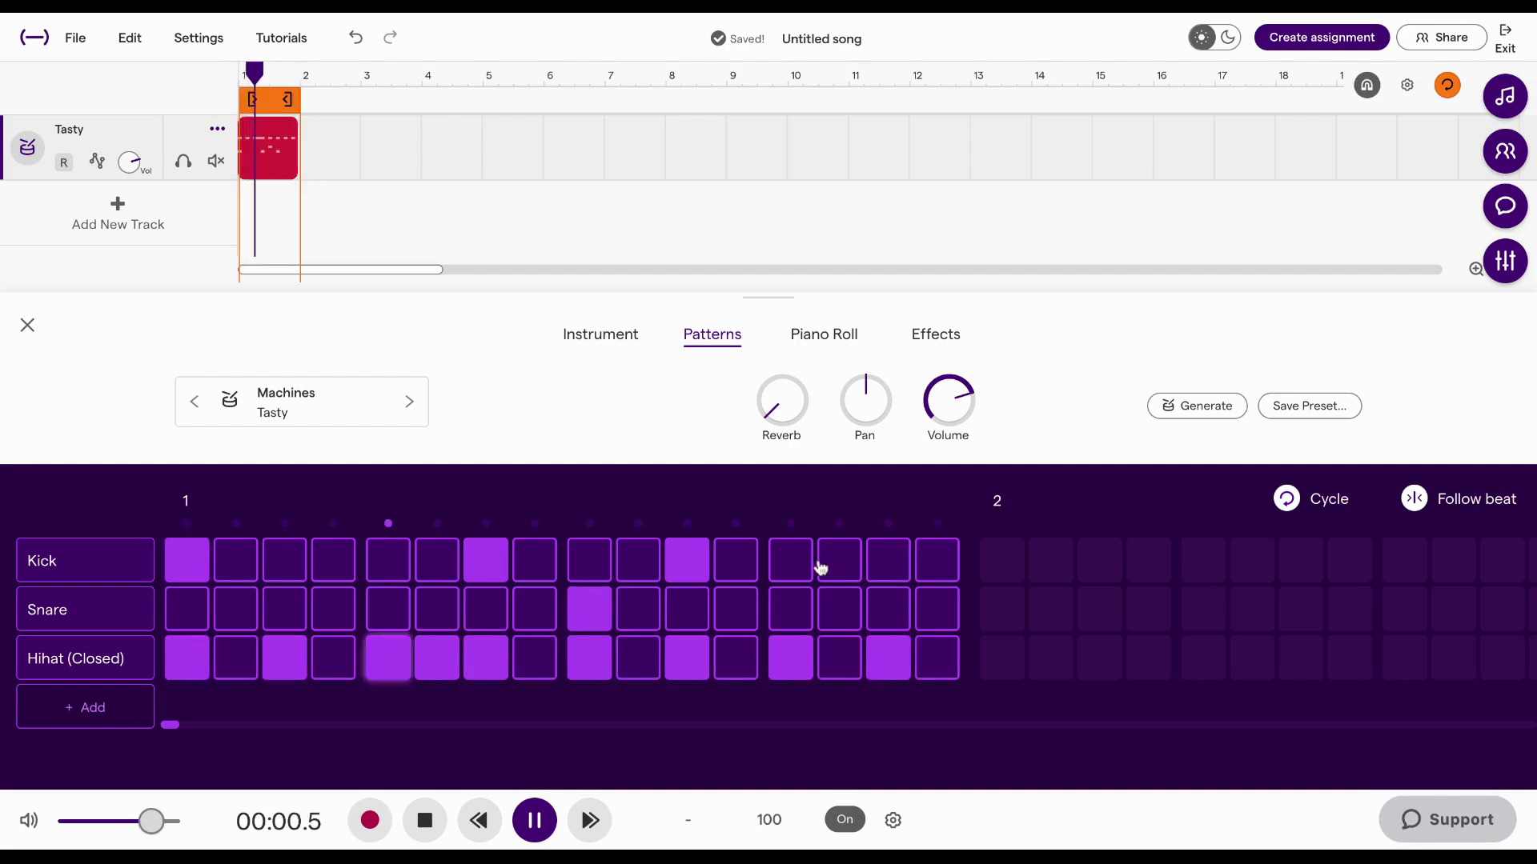
left_click(832, 564)
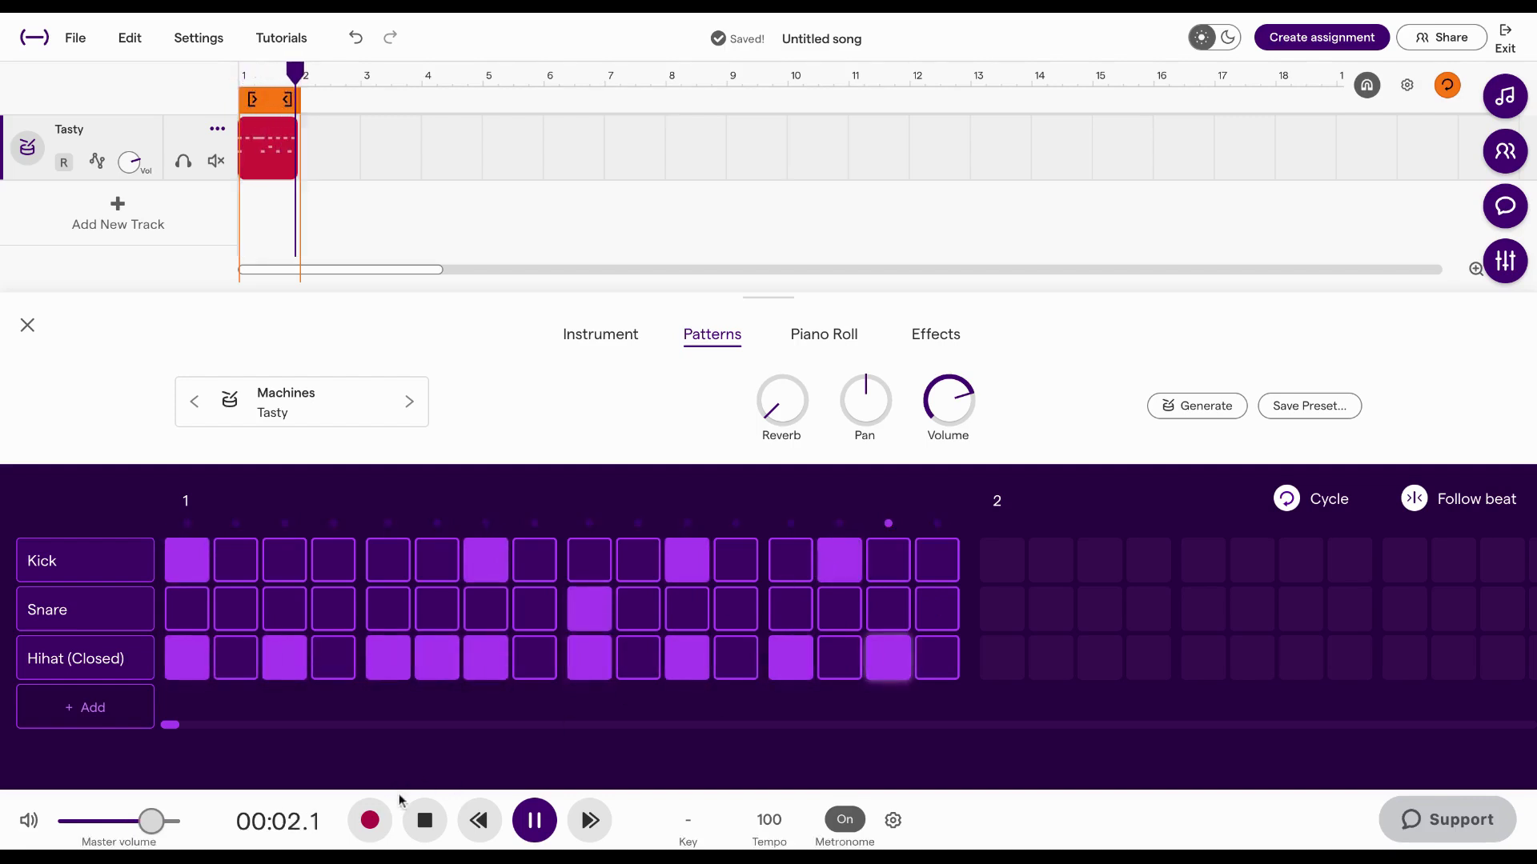
left_click(425, 820)
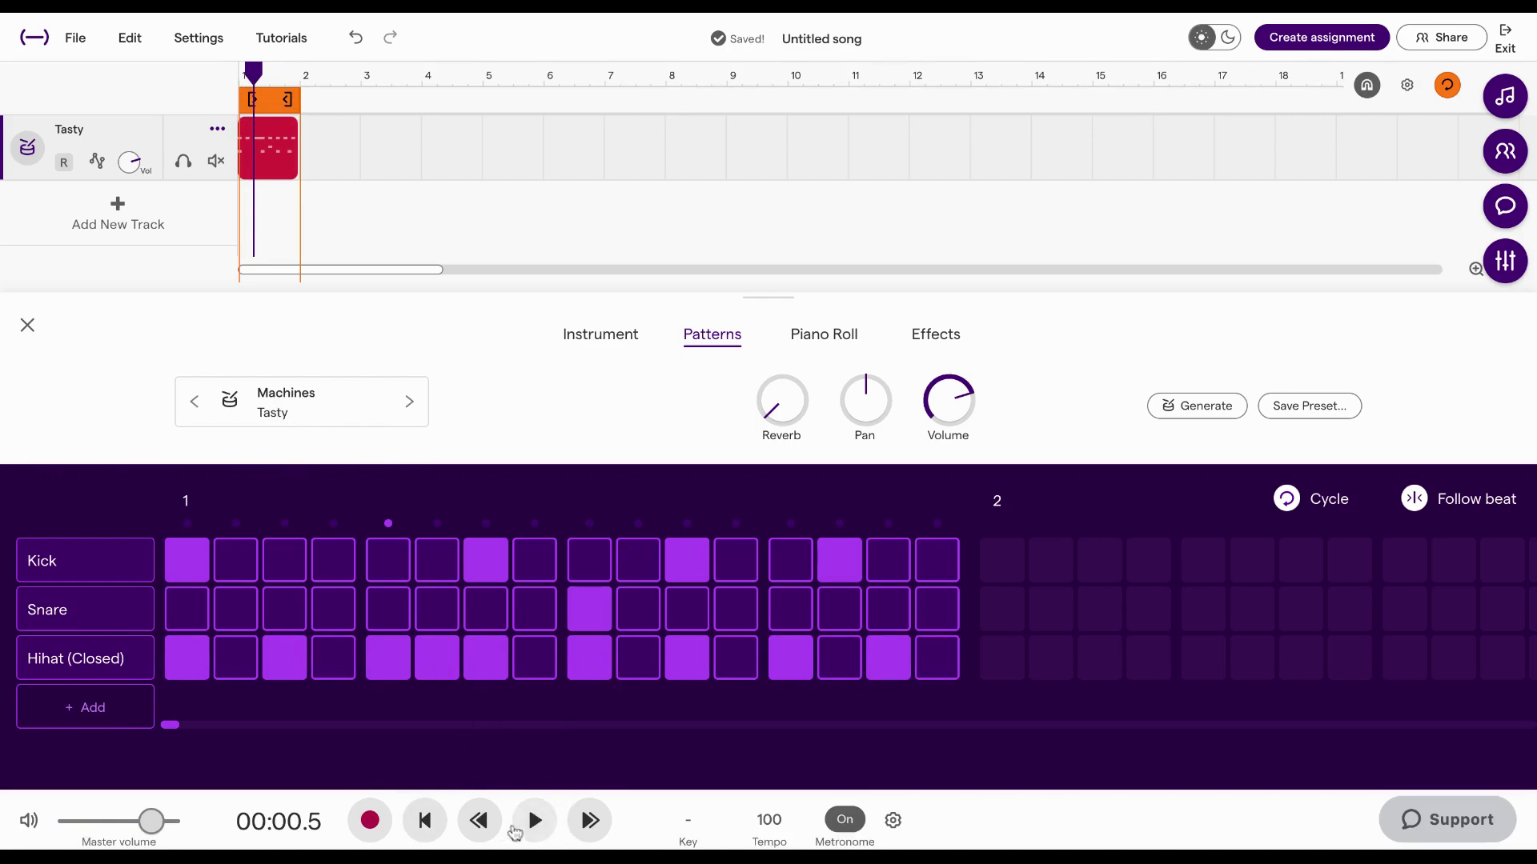
left_click(534, 821)
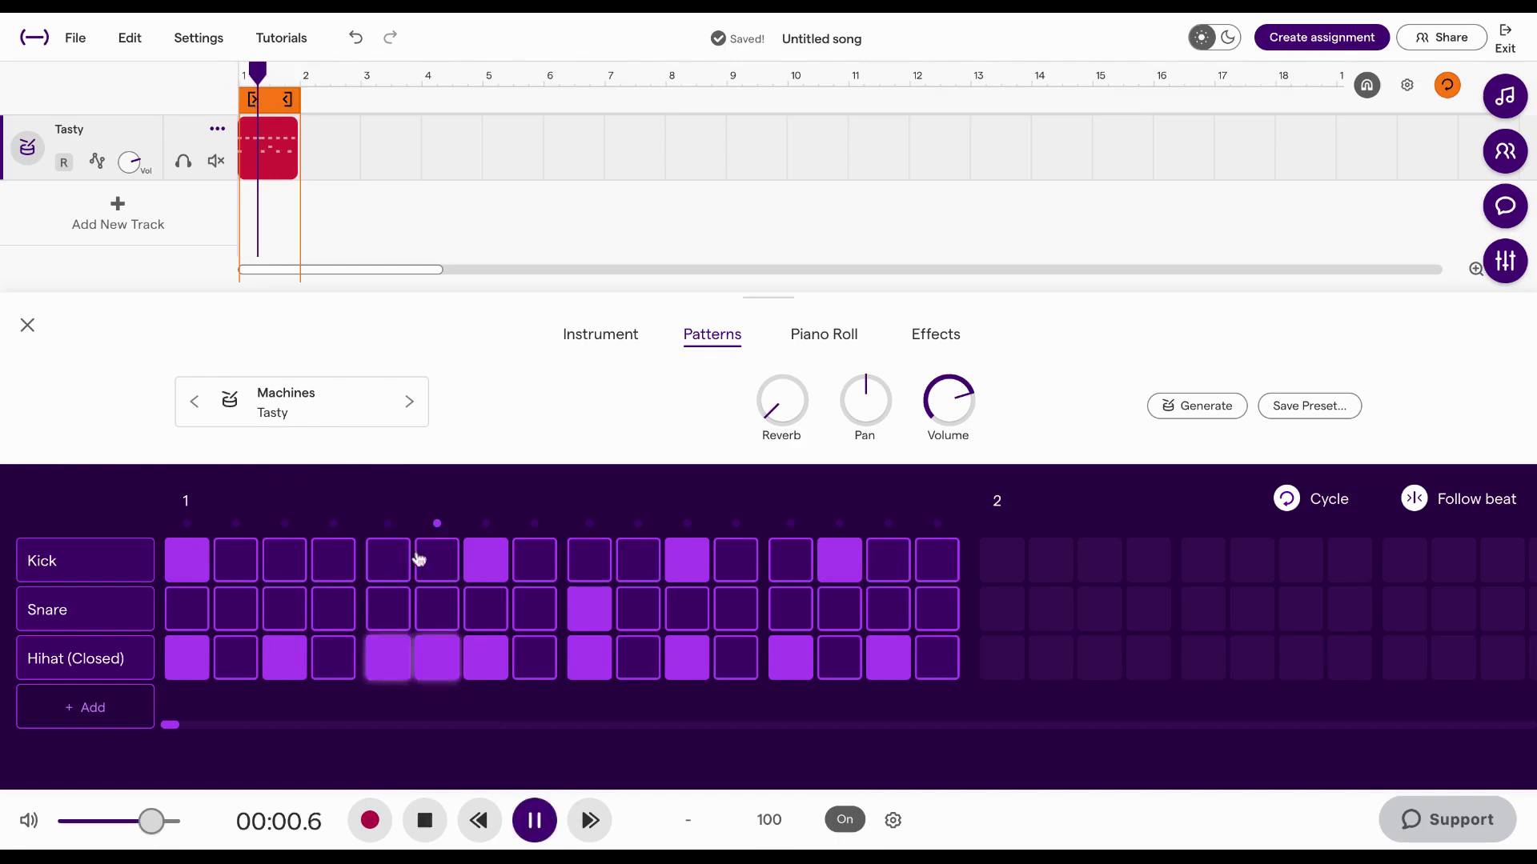
Step: Audition the Old School, Jetsonmade Kit and Boom Snap kits, then choose Attitude
left_click(288, 405)
left_click(964, 541)
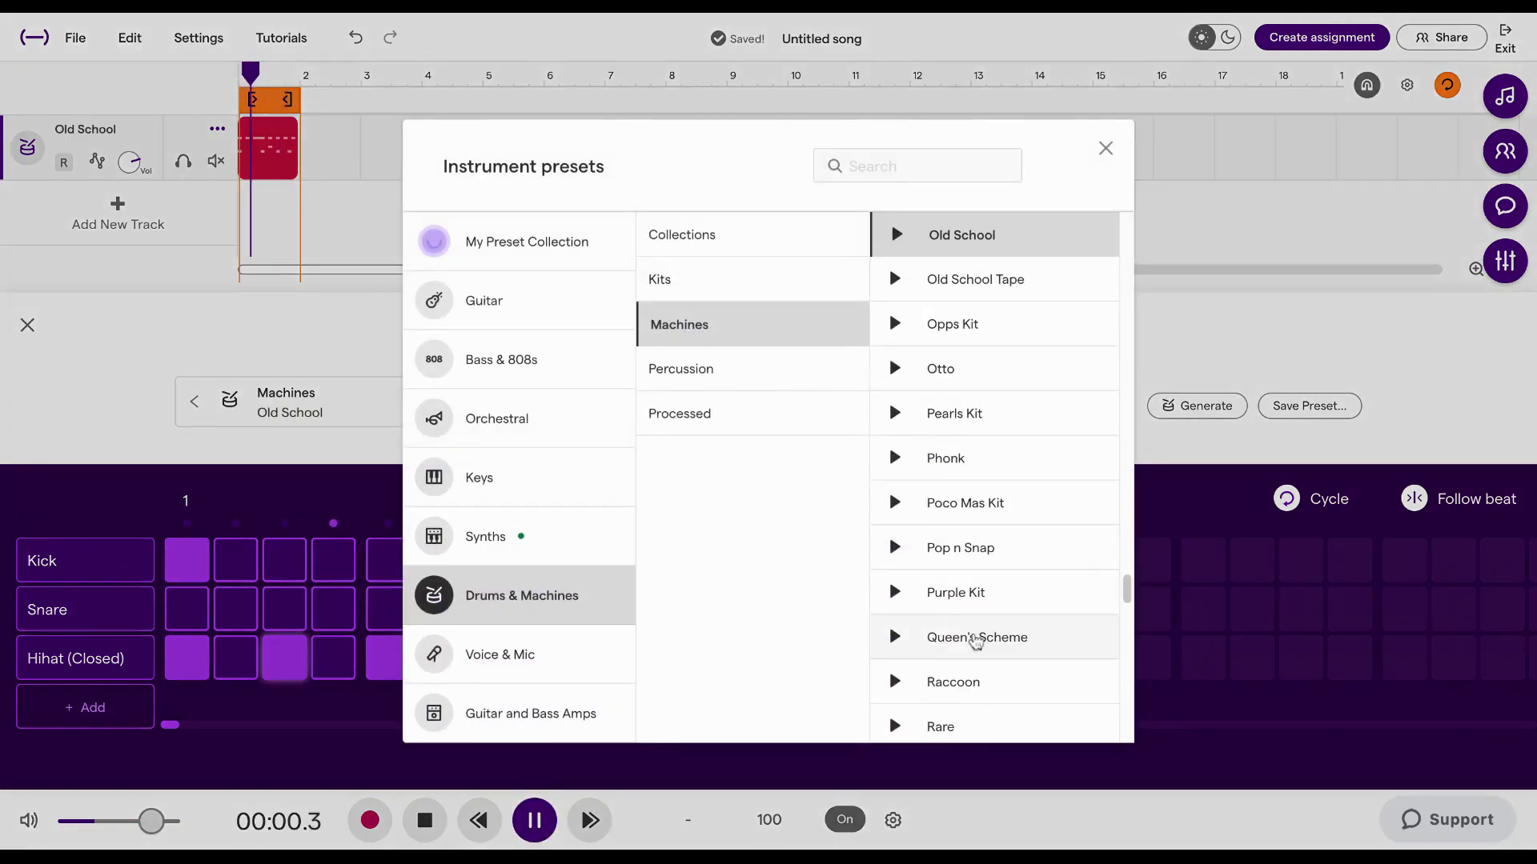
scroll(970, 632, "up", 7)
scroll(975, 643, "up", 2)
scroll(976, 643, "up", 5)
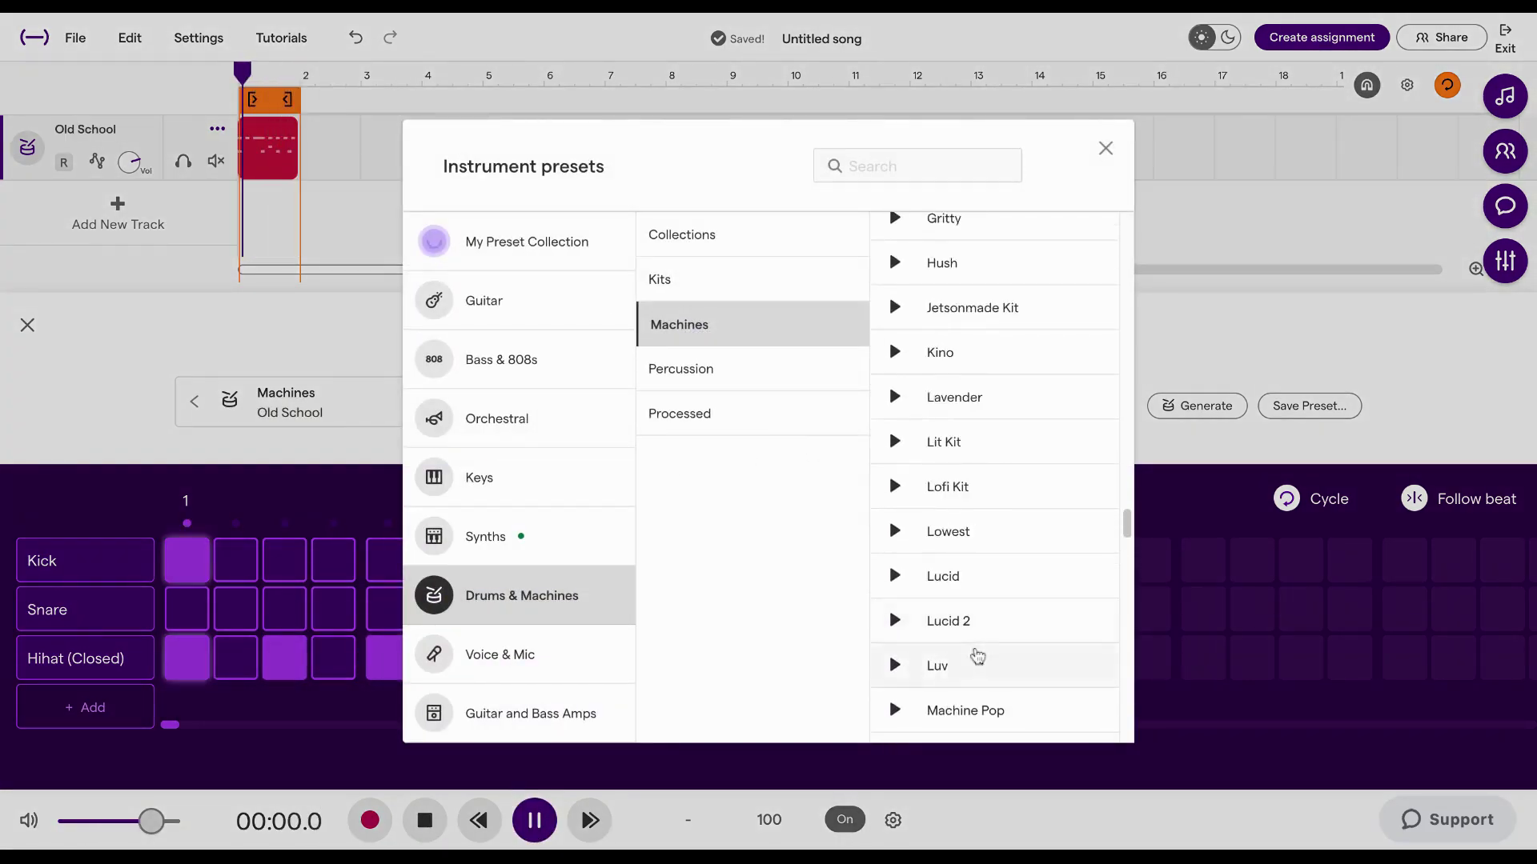
left_click(977, 357)
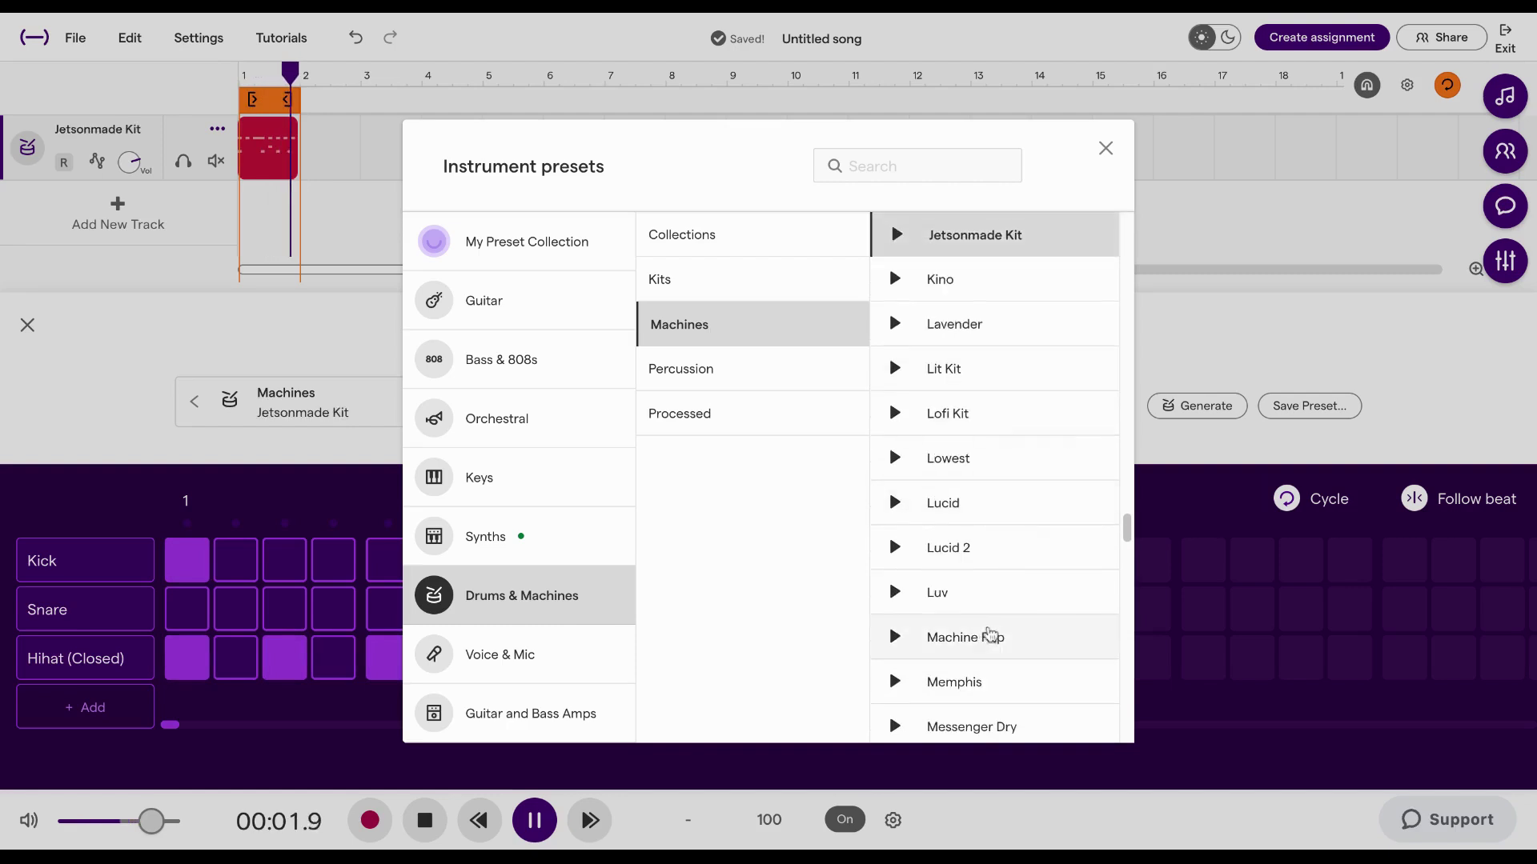
scroll(983, 635, "up", 10)
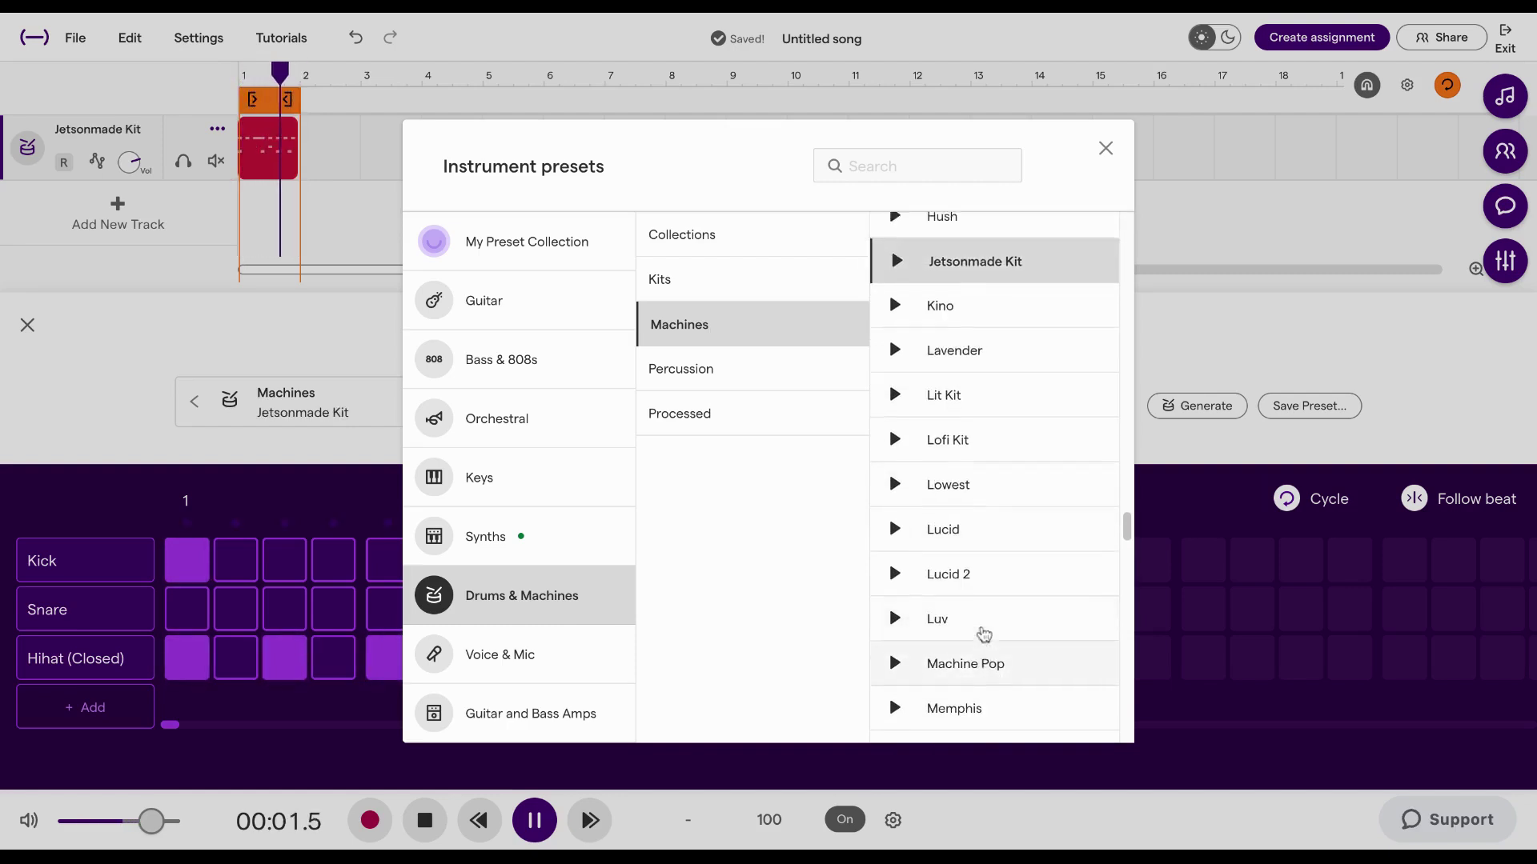
scroll(987, 678, "up", 10)
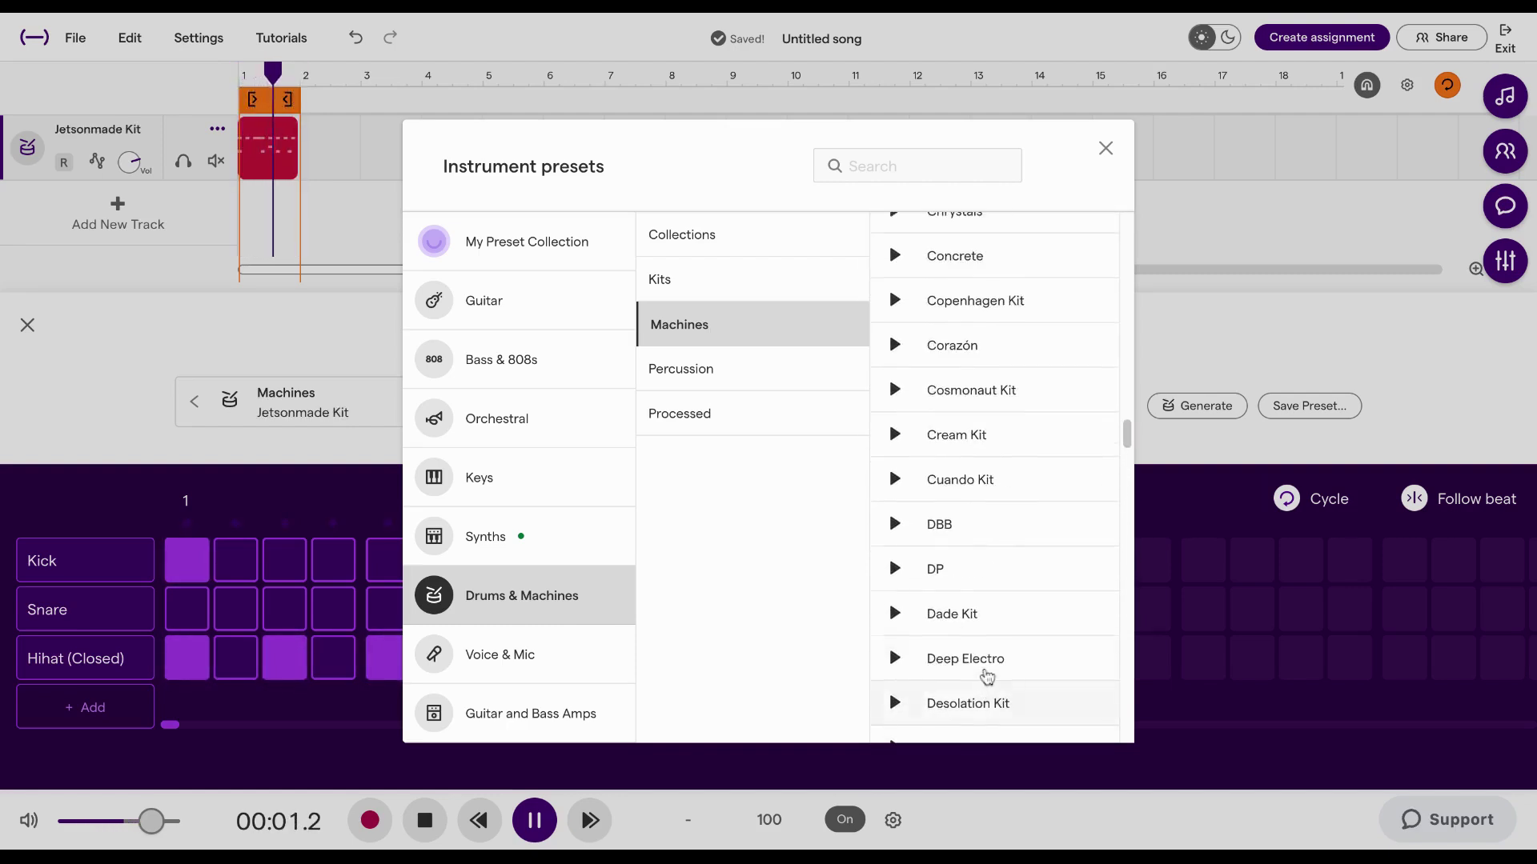
scroll(986, 678, "up", 1)
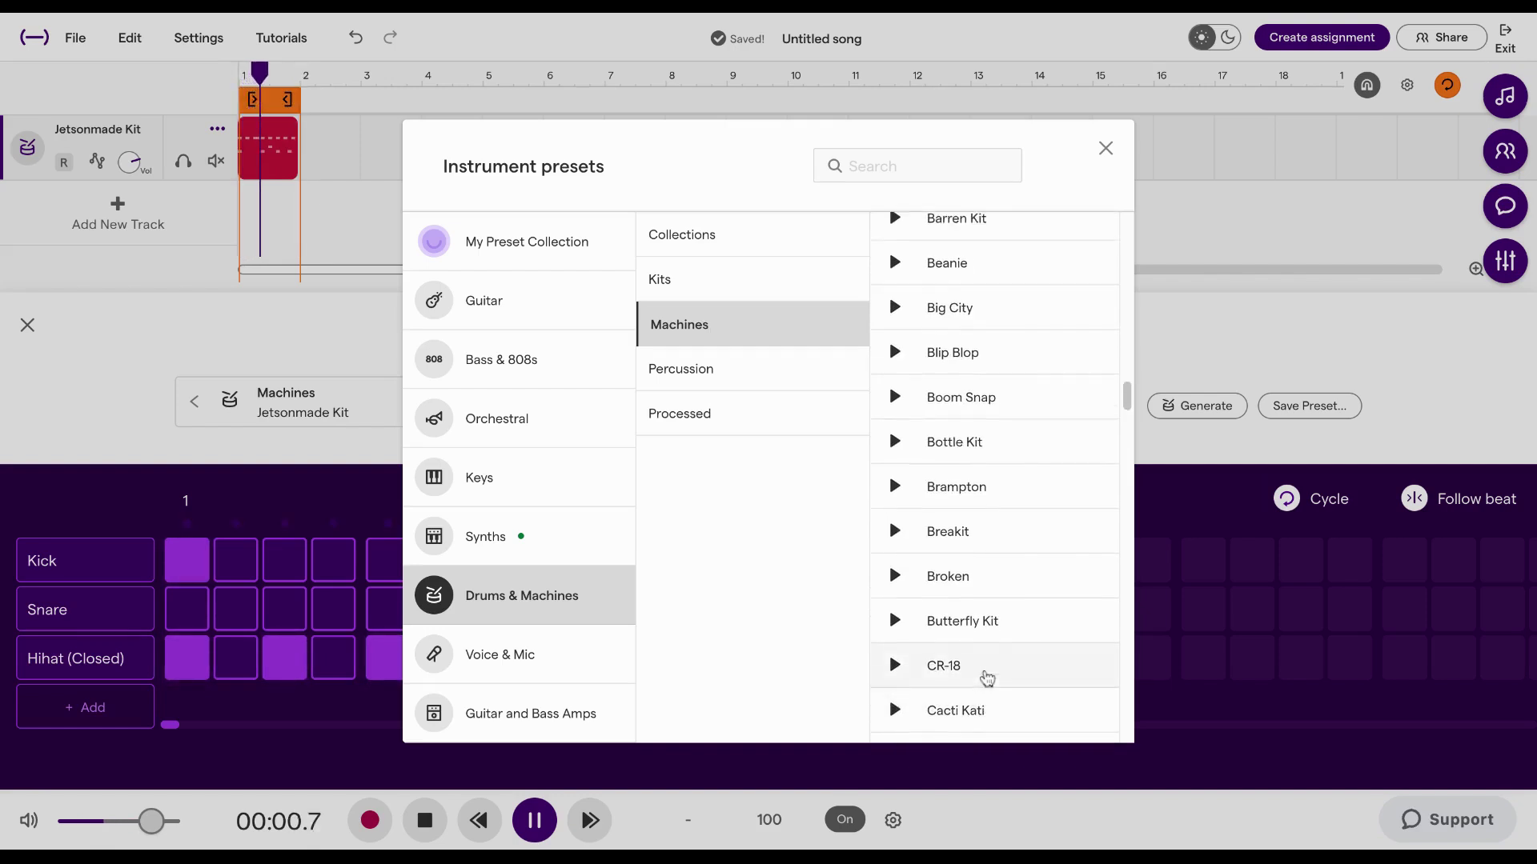
left_click(984, 400)
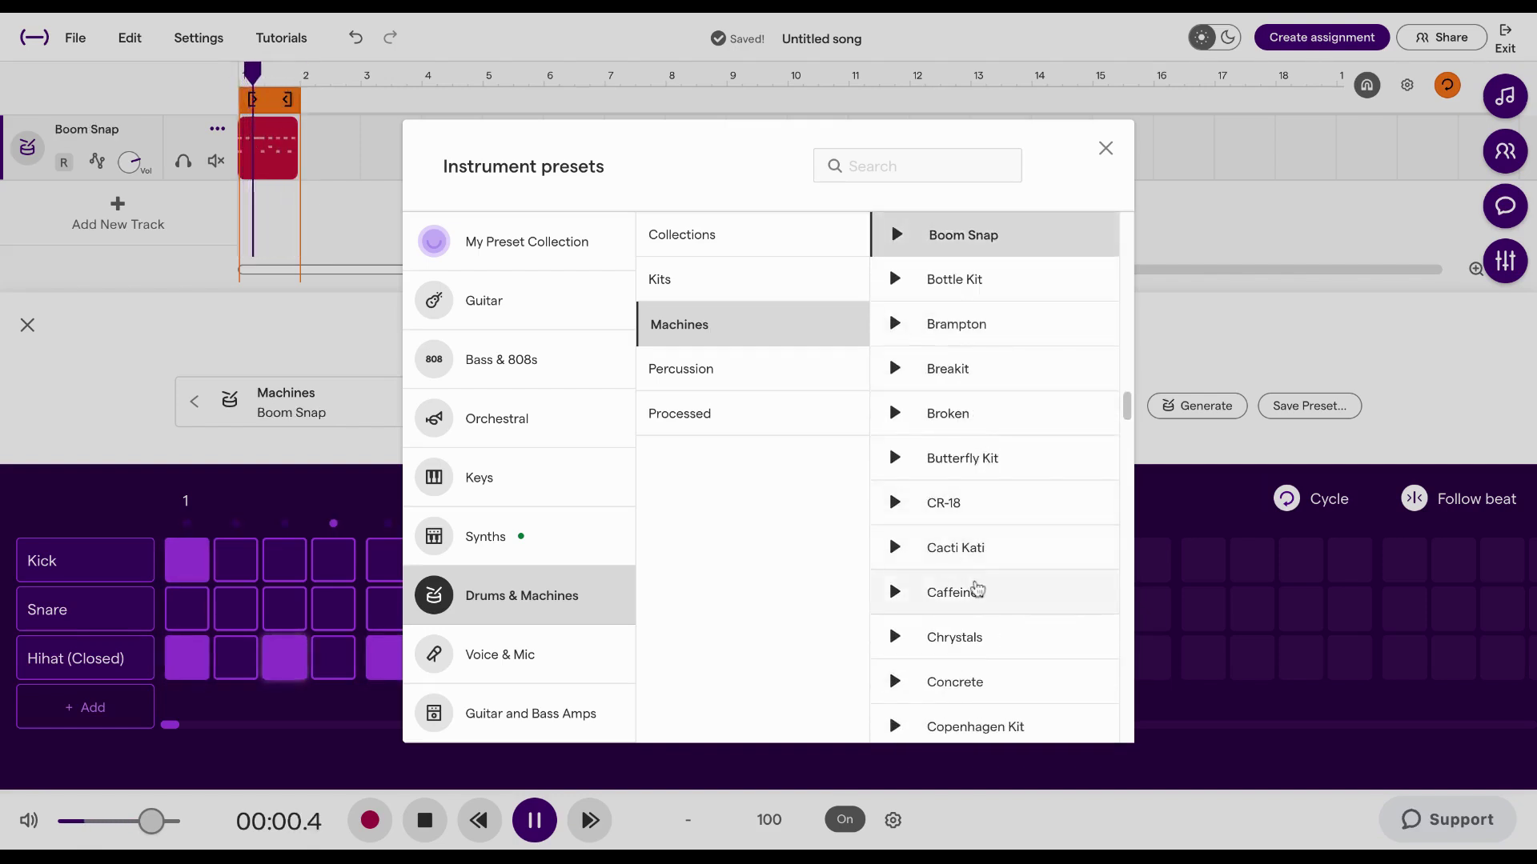
scroll(971, 593, "up", 5)
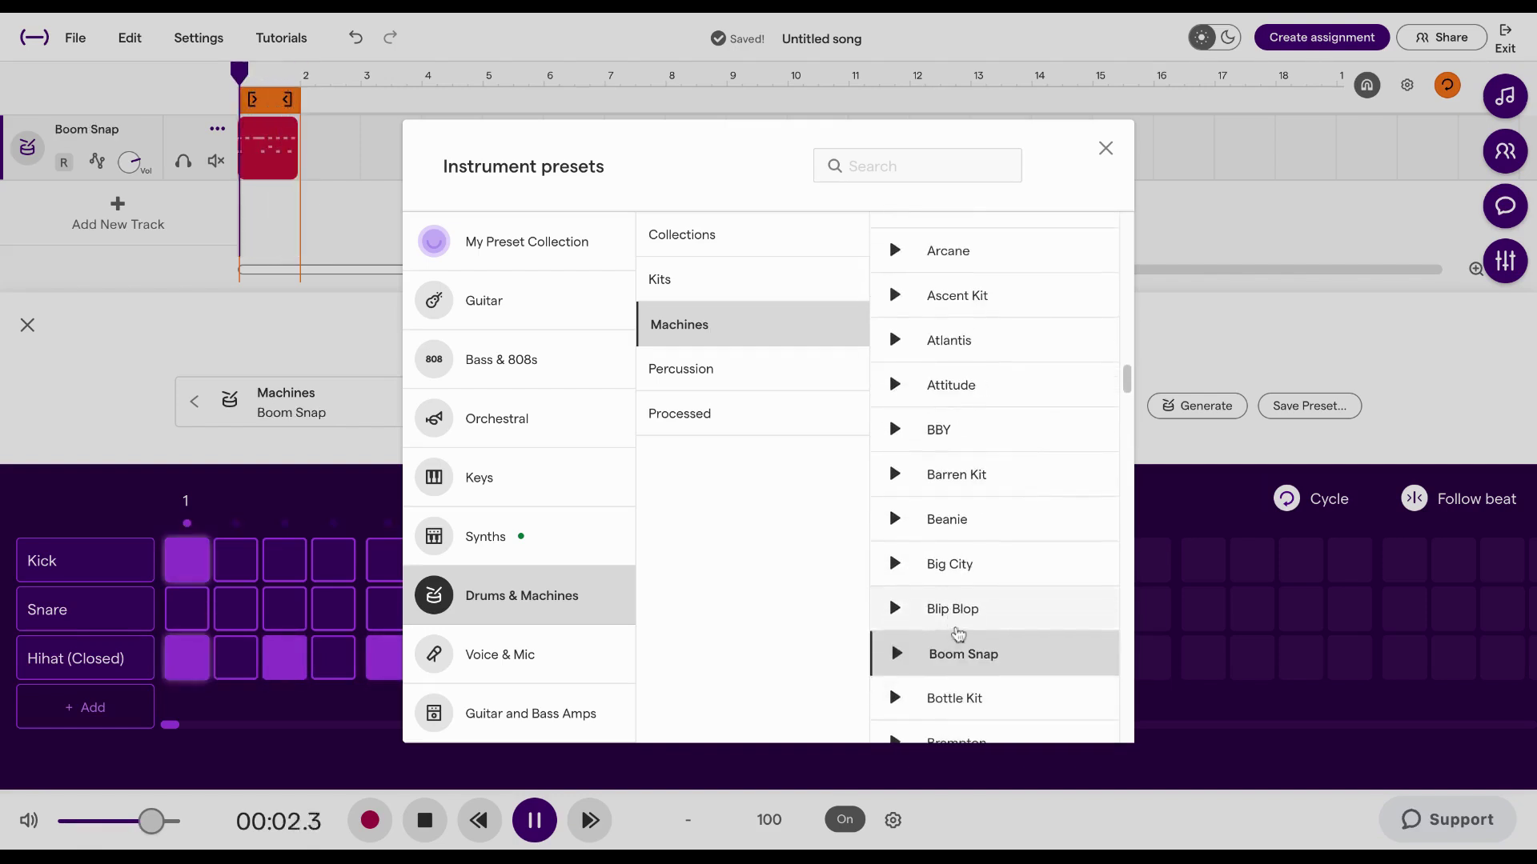
scroll(992, 476, "up", 3)
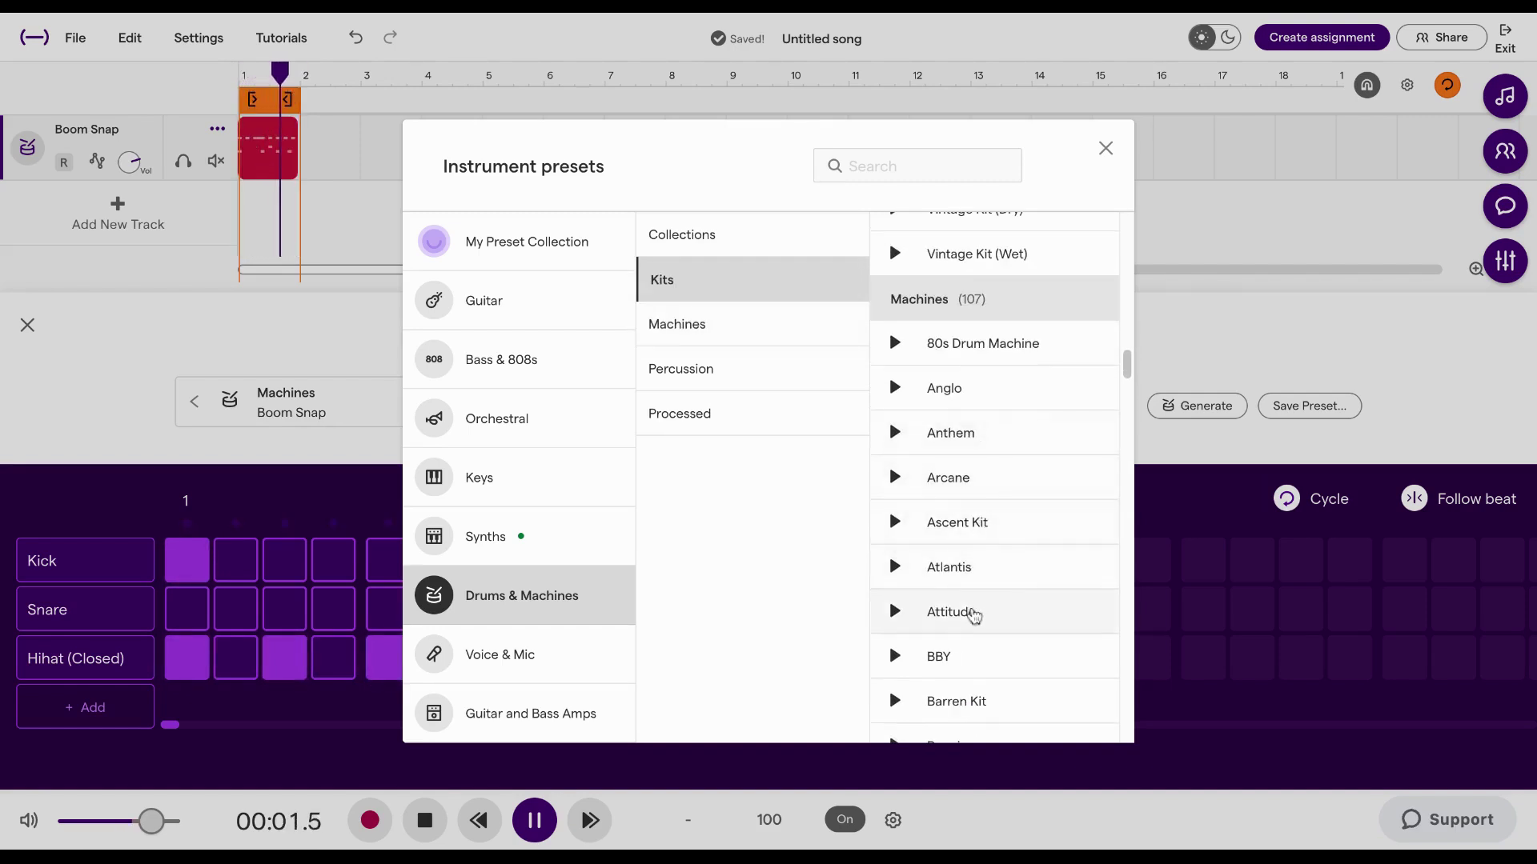
left_click(980, 601)
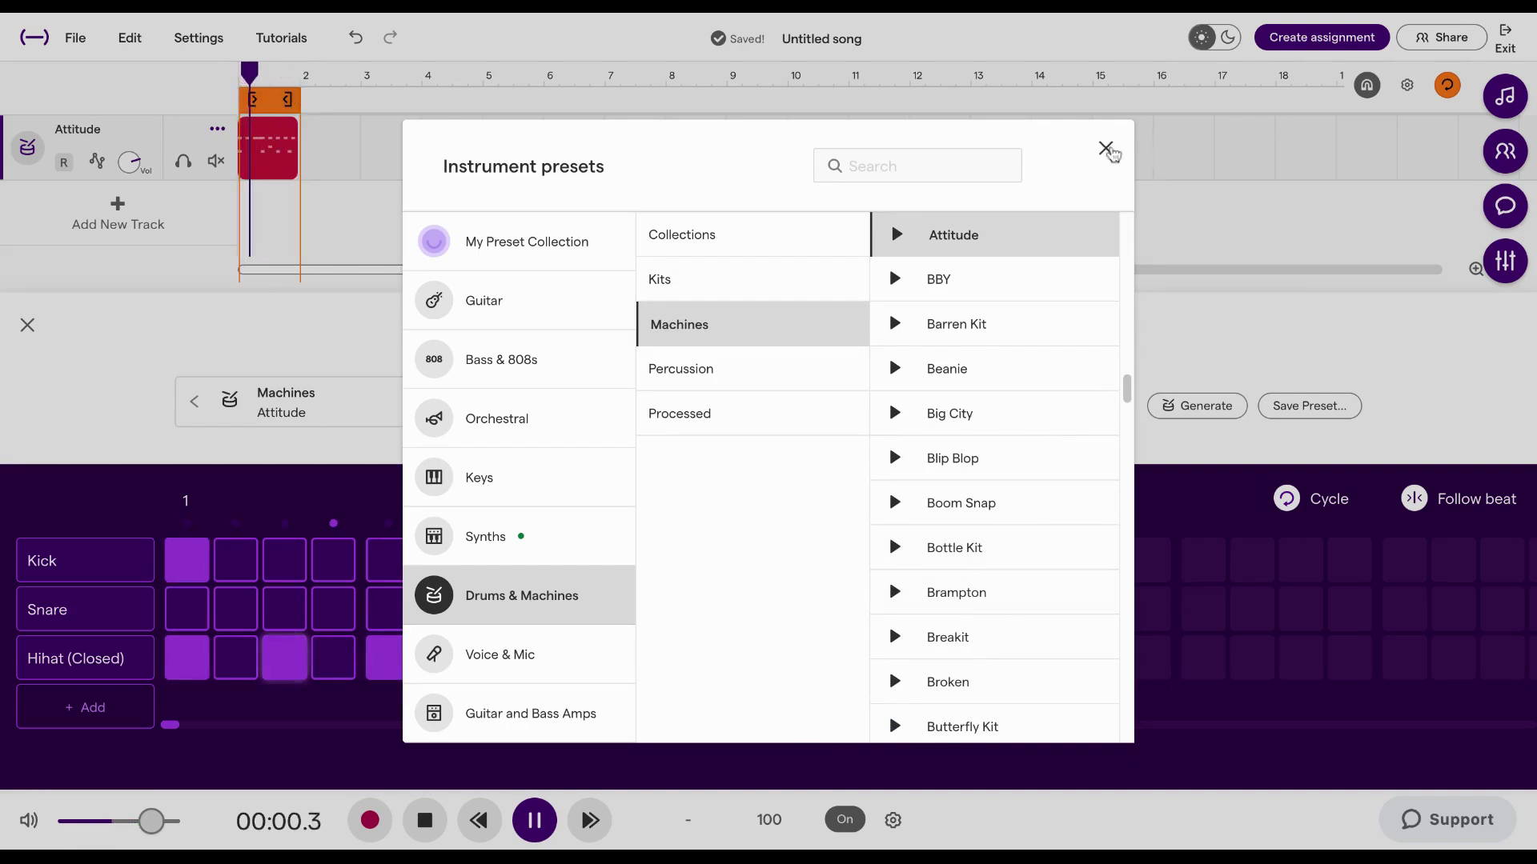
Step: Close the preset browser, turn the metronome off, add a Hihat (Open) hit on step 8, and add a Crash row
left_click(1106, 149)
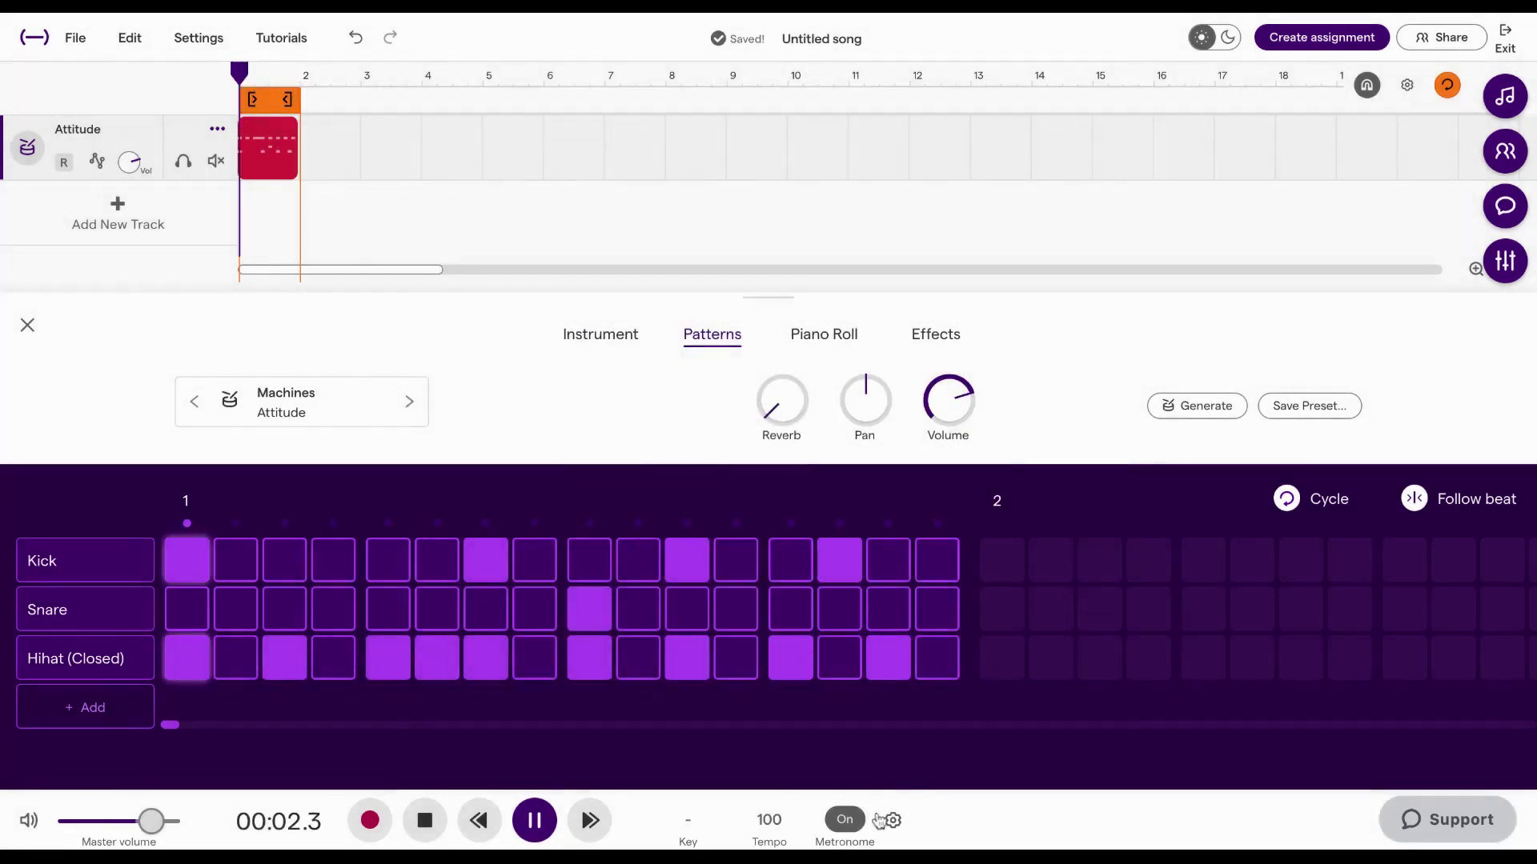
left_click(842, 827)
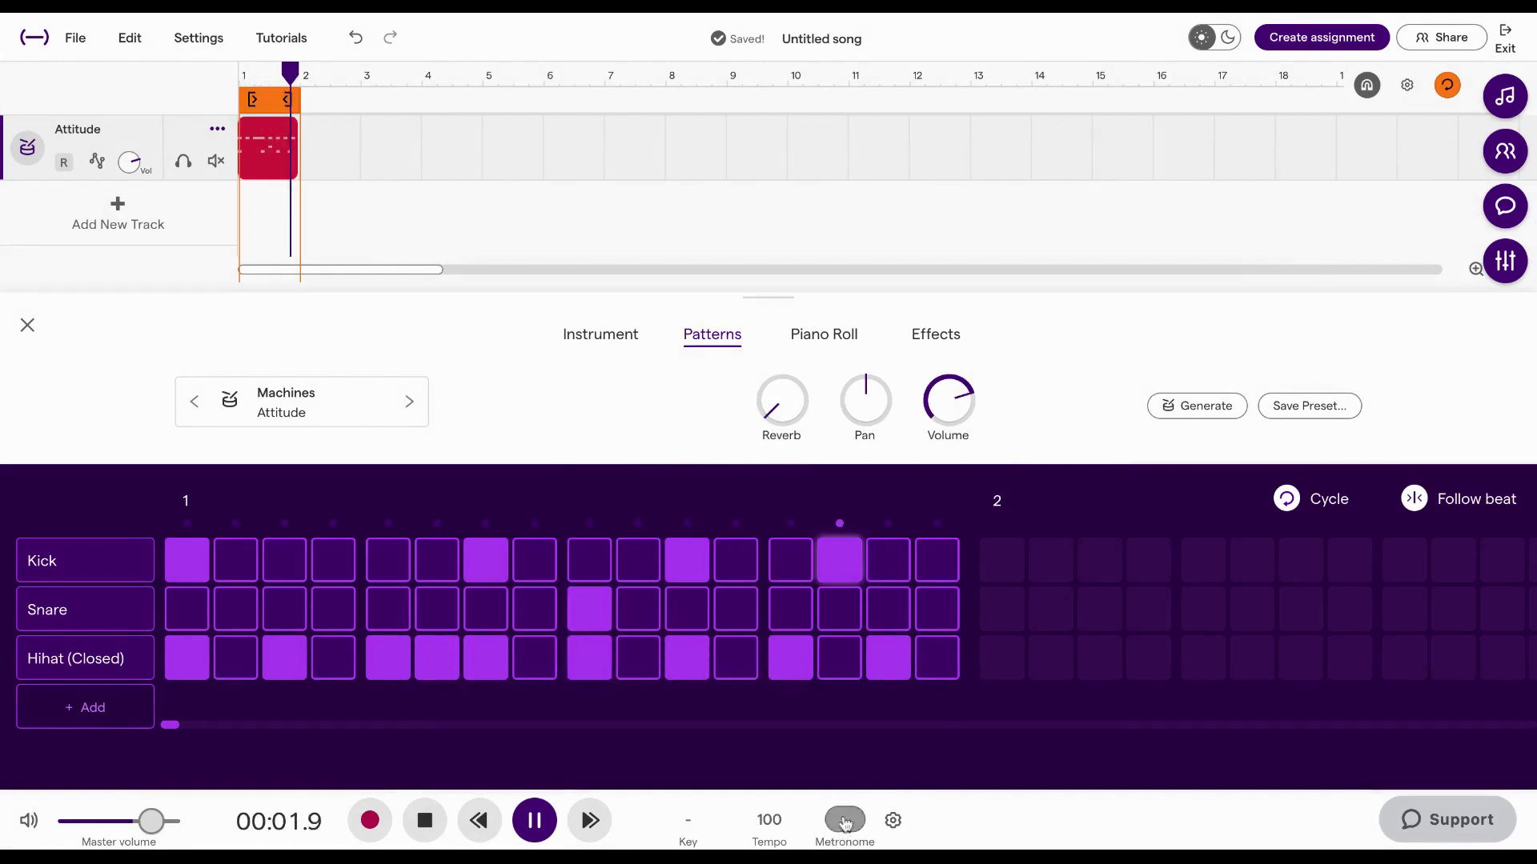
left_click(86, 712)
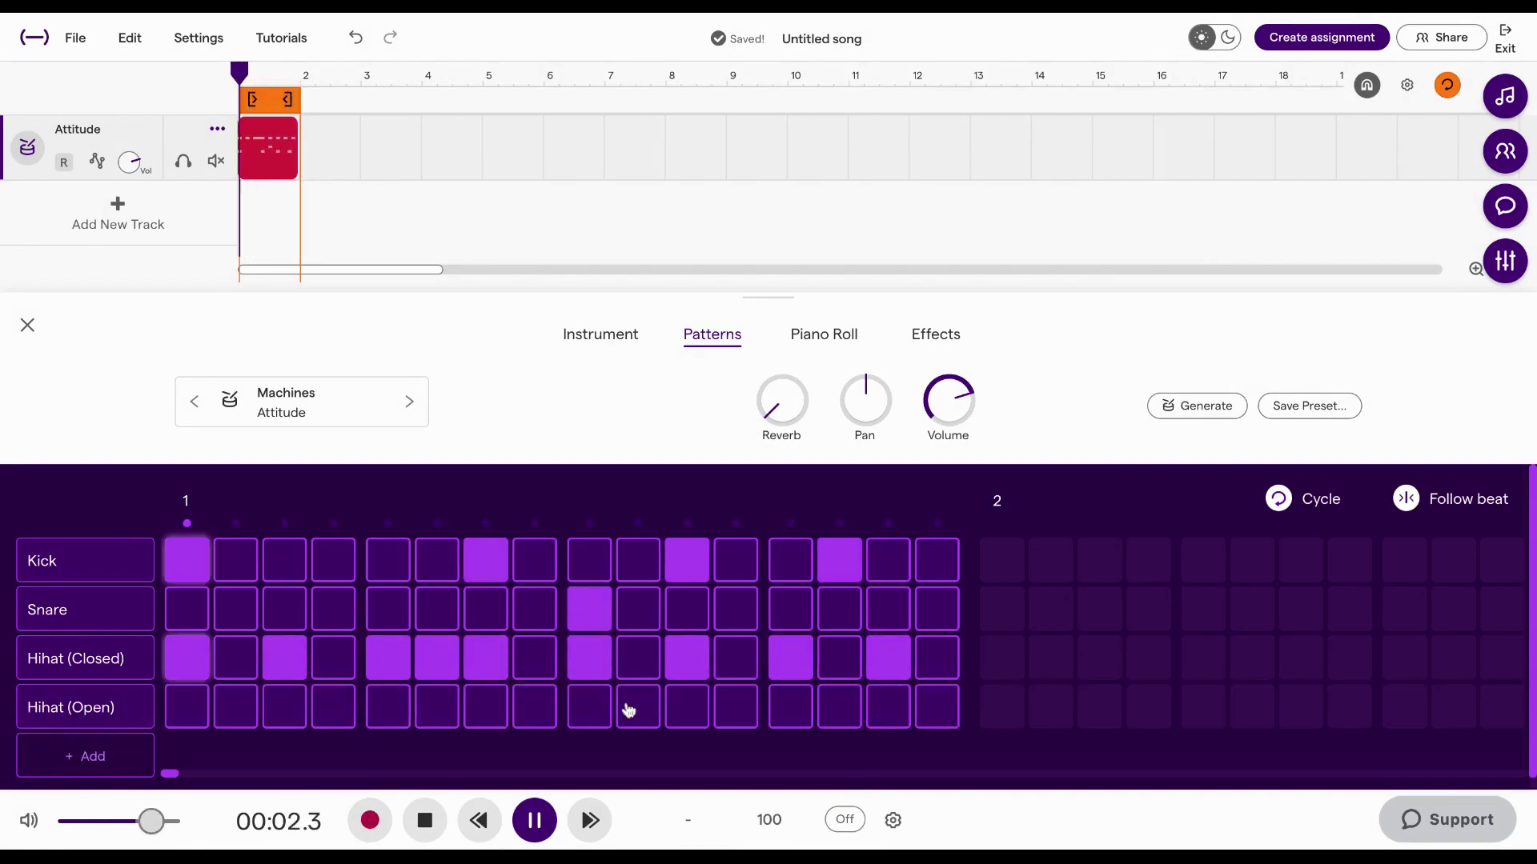
left_click(548, 713)
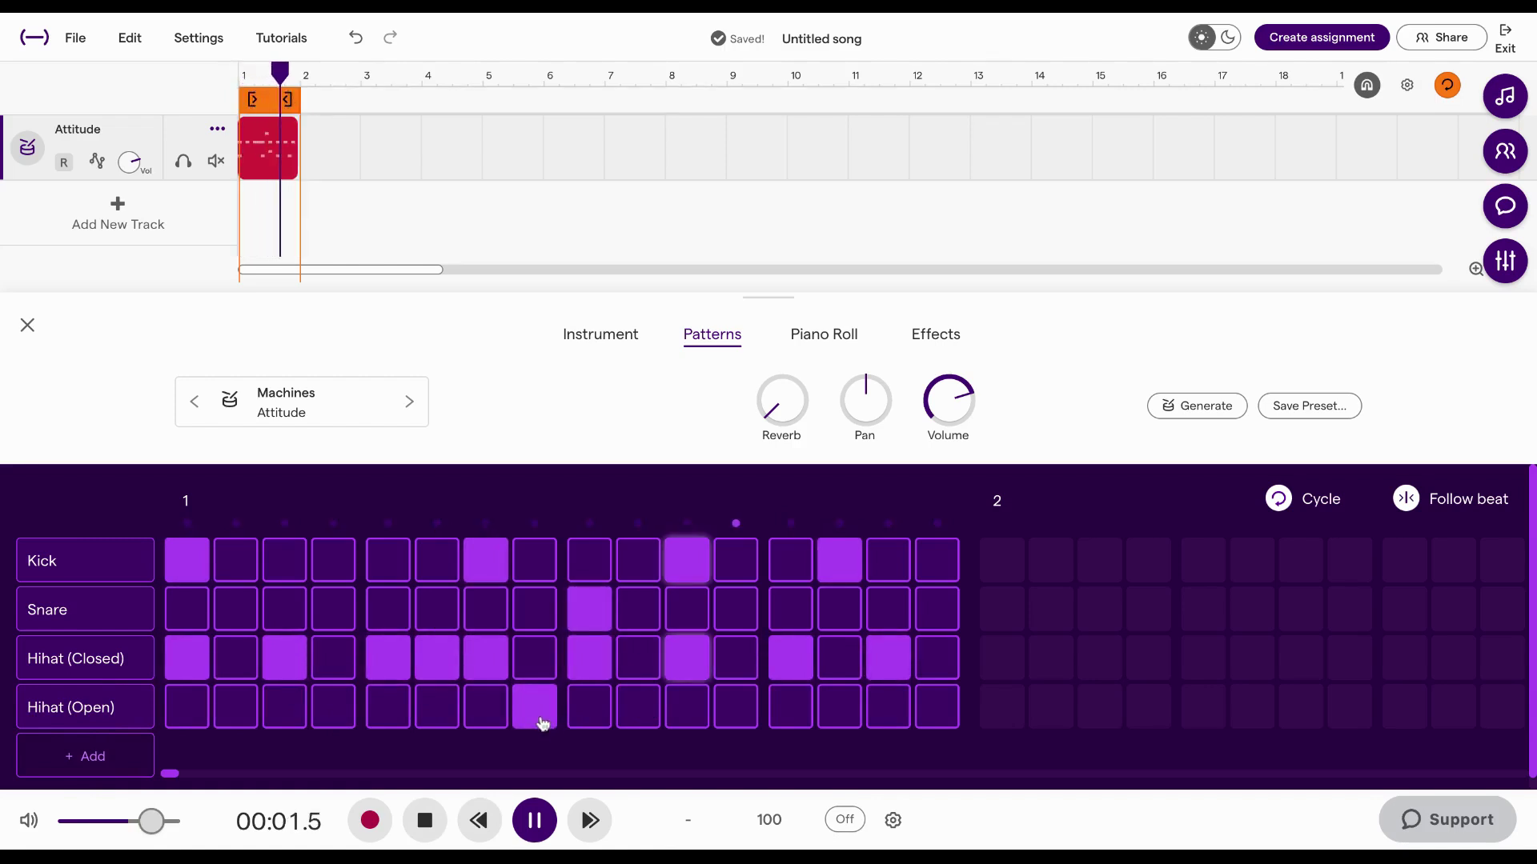
left_click(86, 756)
Step: Change the Crash row to Ride and try hits on steps 2, 4, 9 and 13, clearing each
scroll(305, 669, "down", 2)
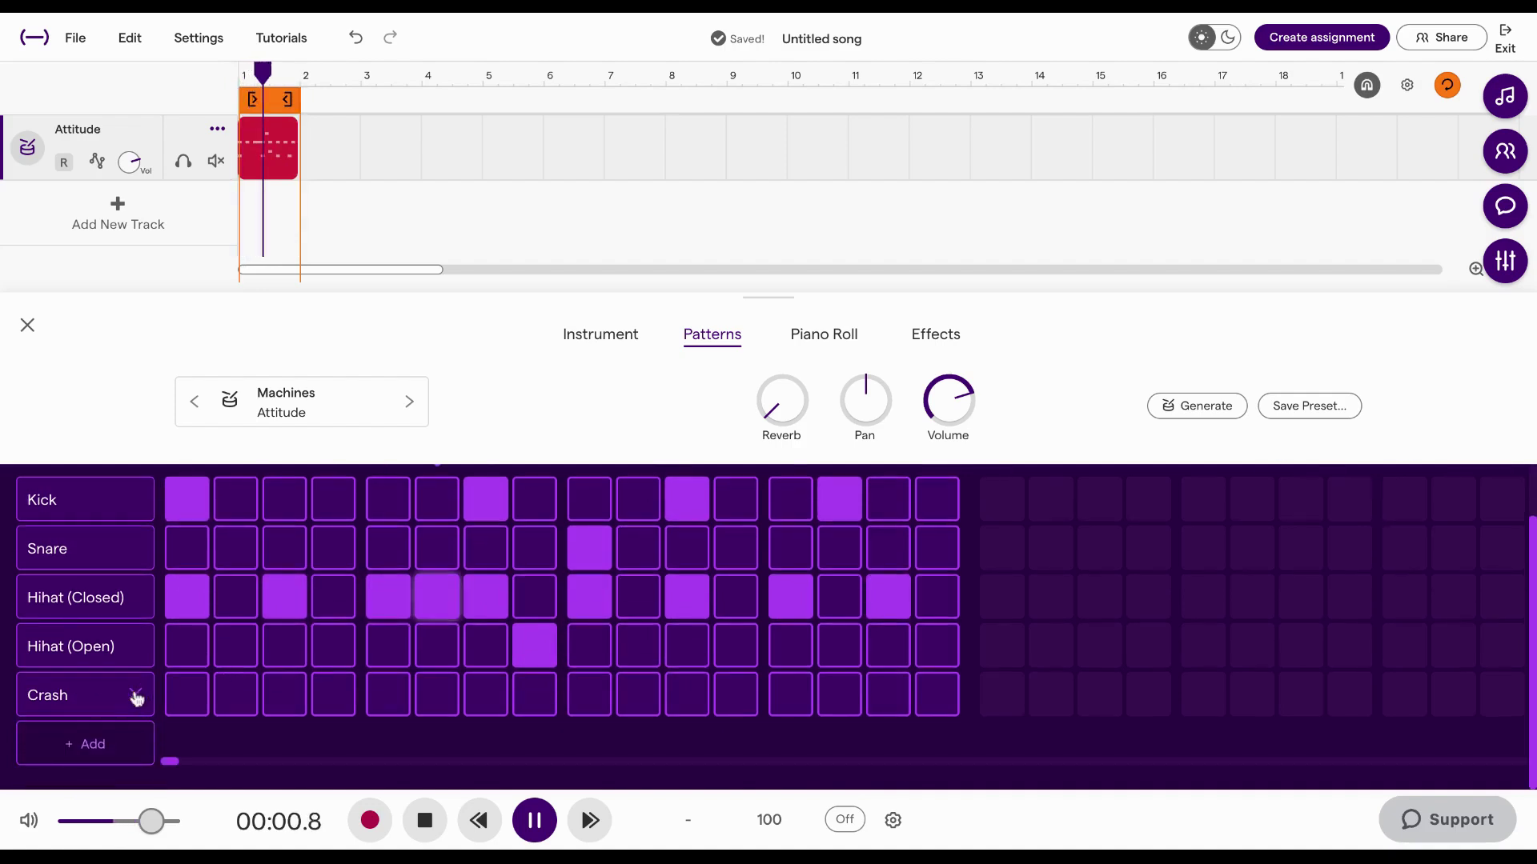
left_click(69, 701)
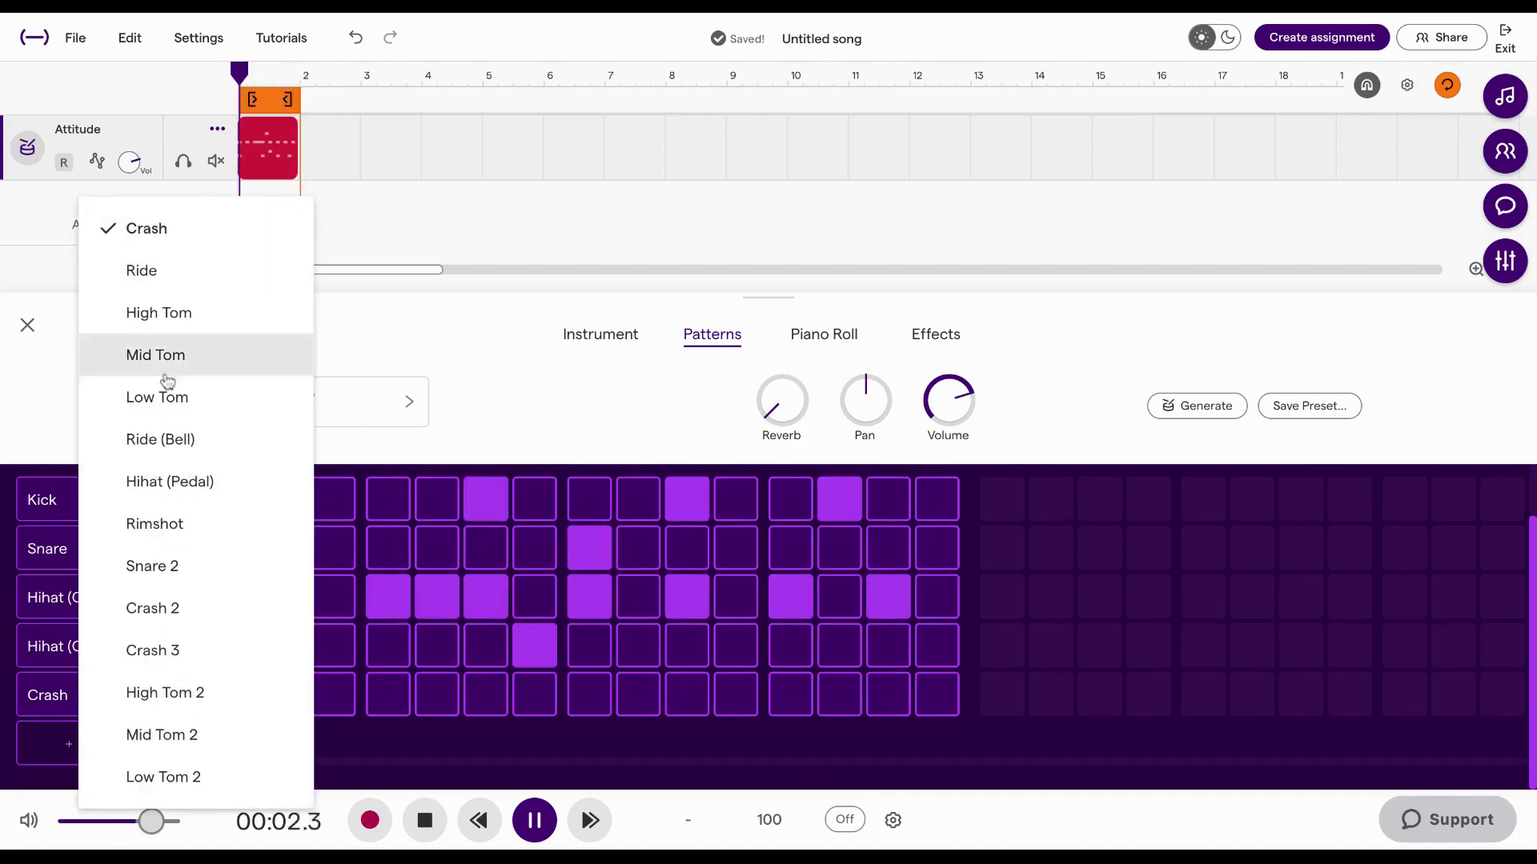
left_click(158, 281)
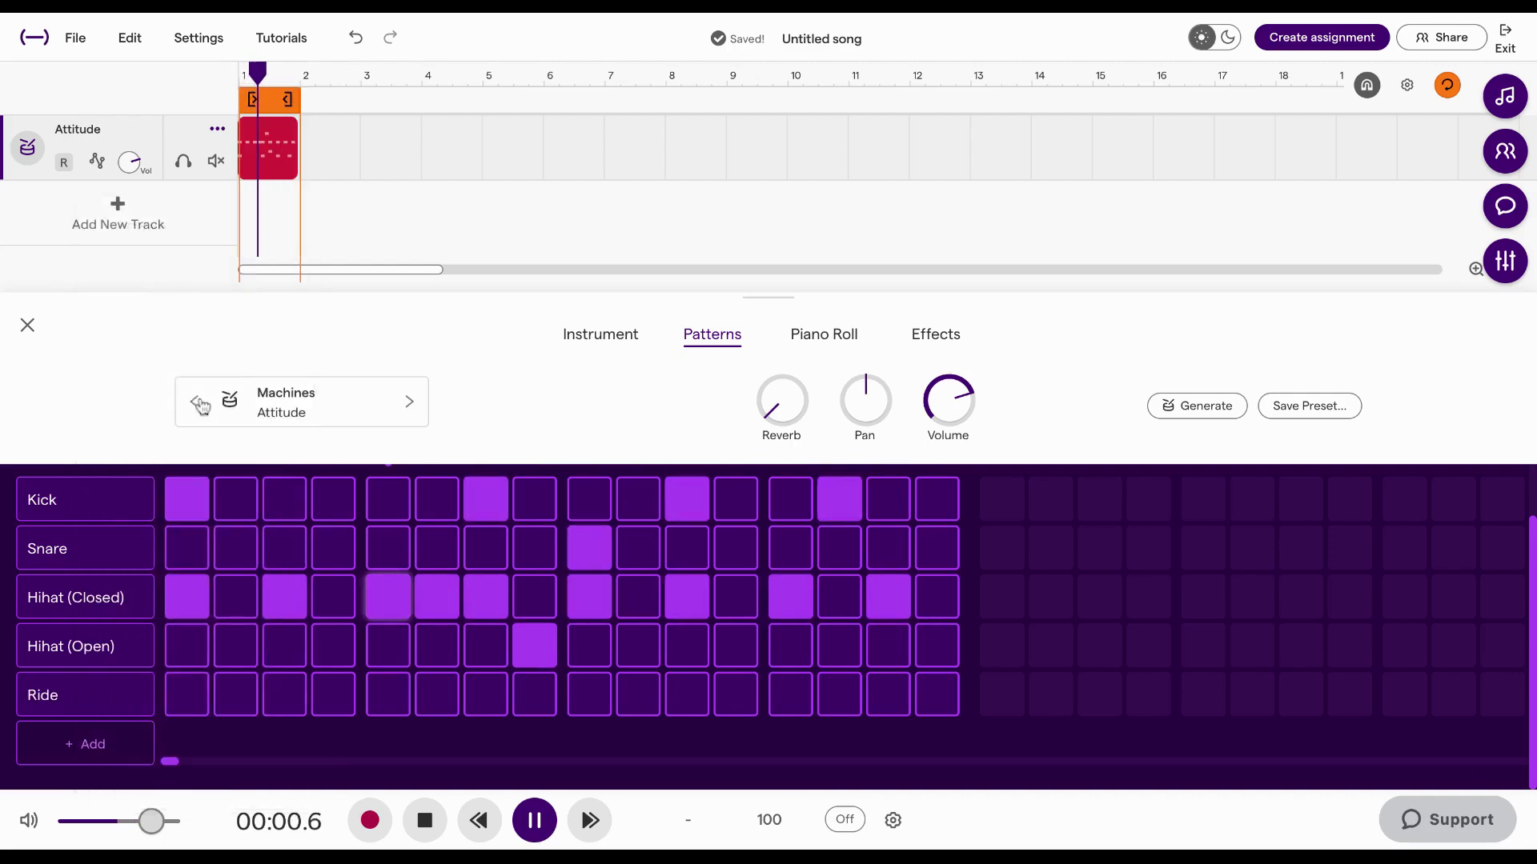
left_click(236, 693)
left_click(239, 698)
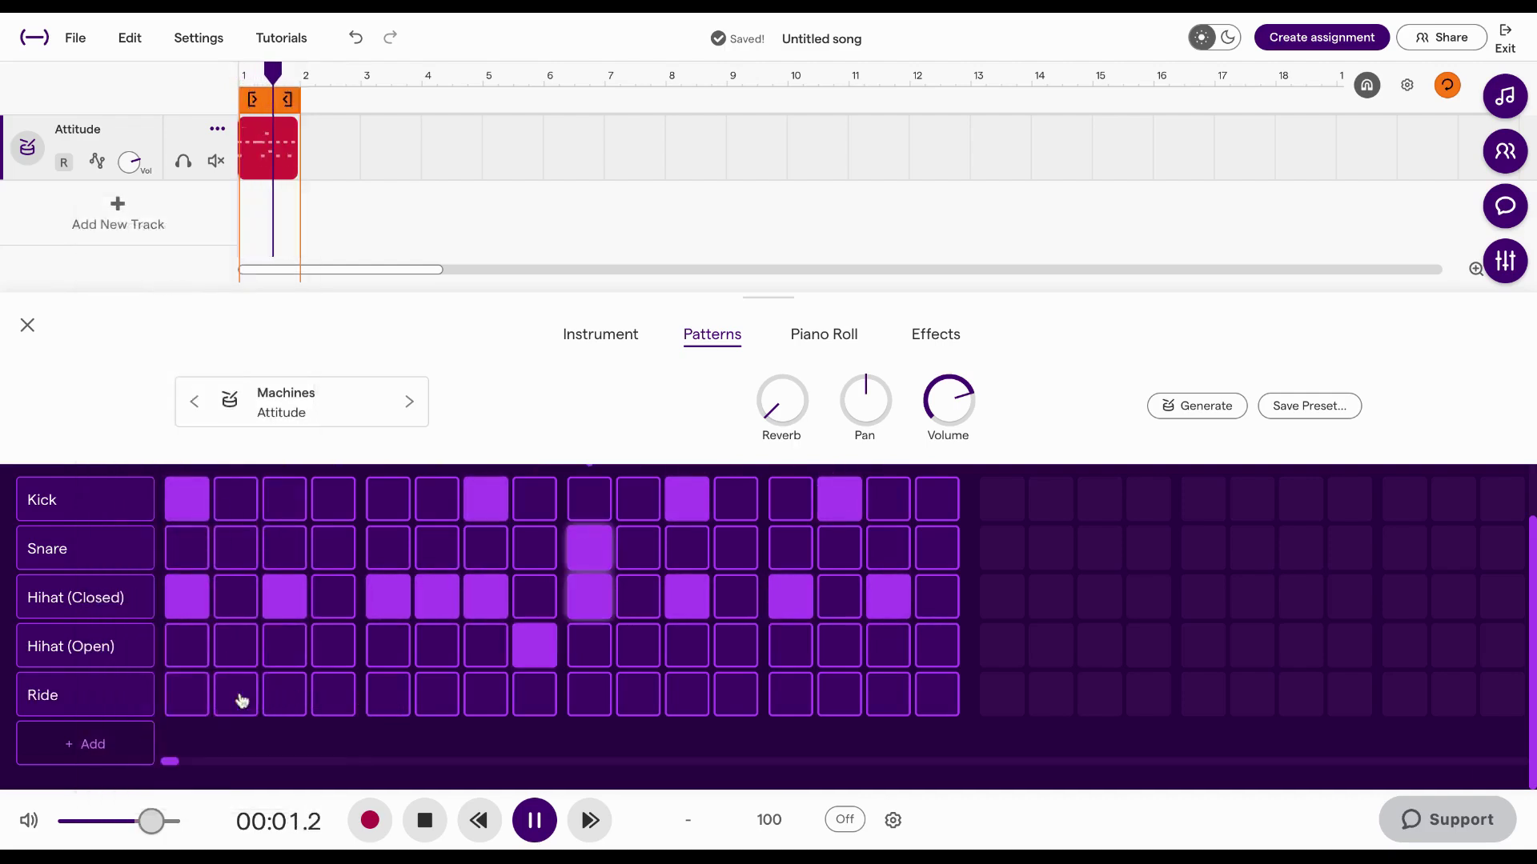
left_click(334, 701)
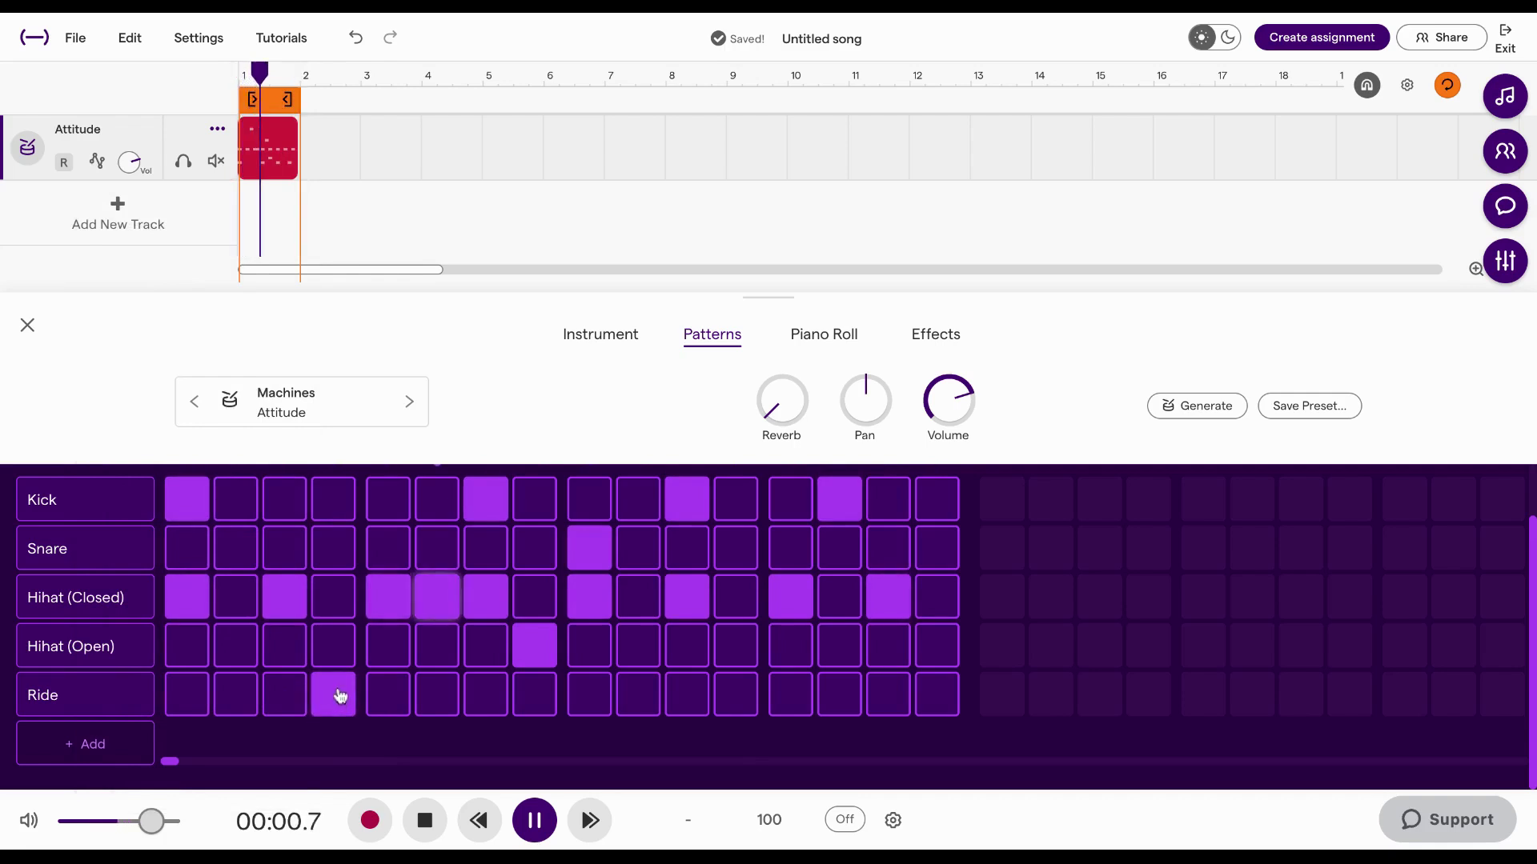
left_click(336, 702)
left_click(581, 705)
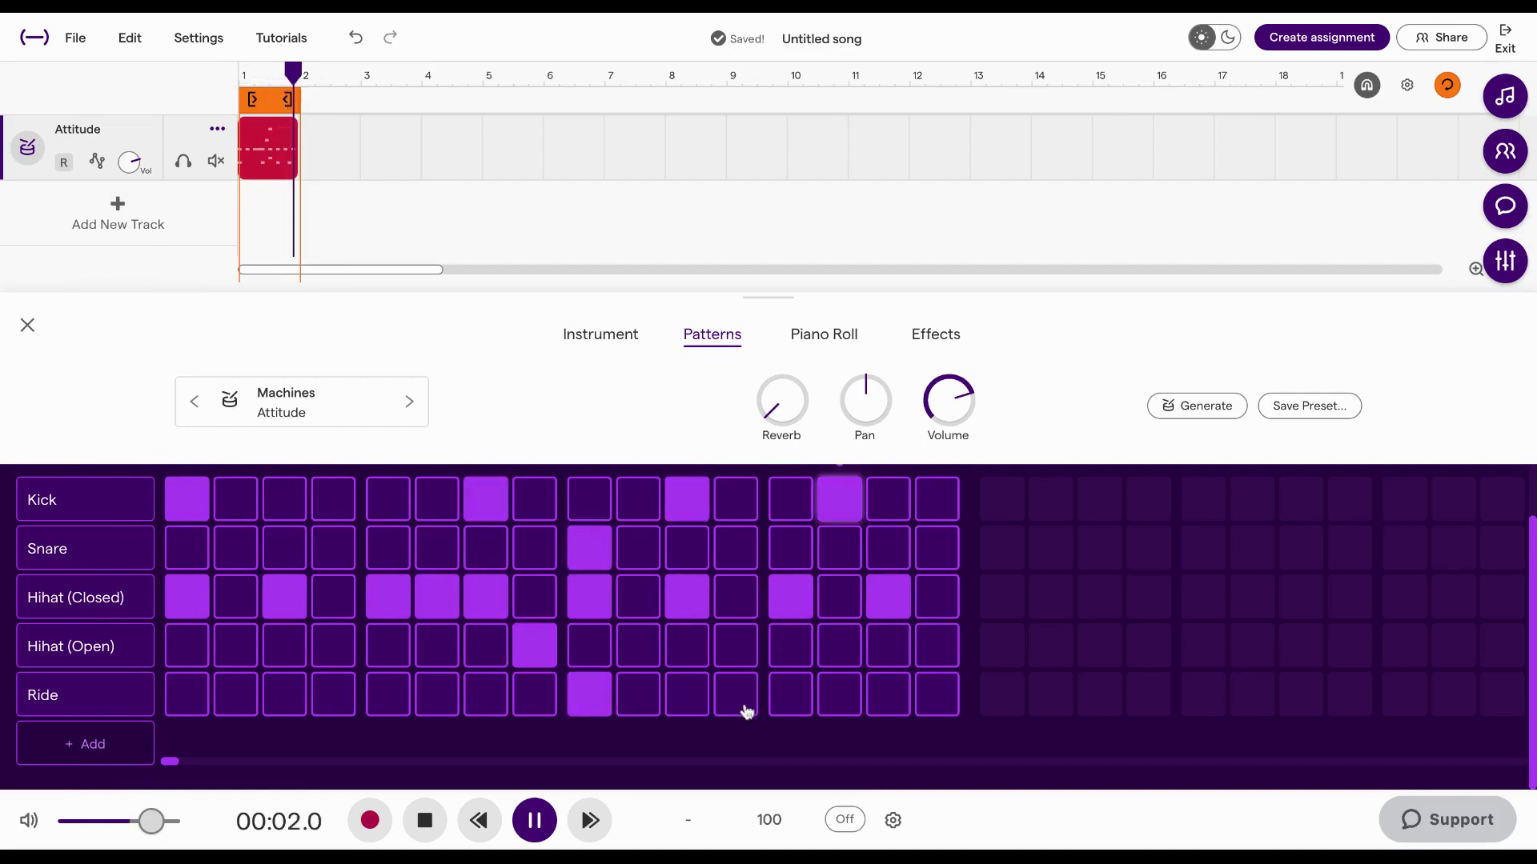
left_click(789, 701)
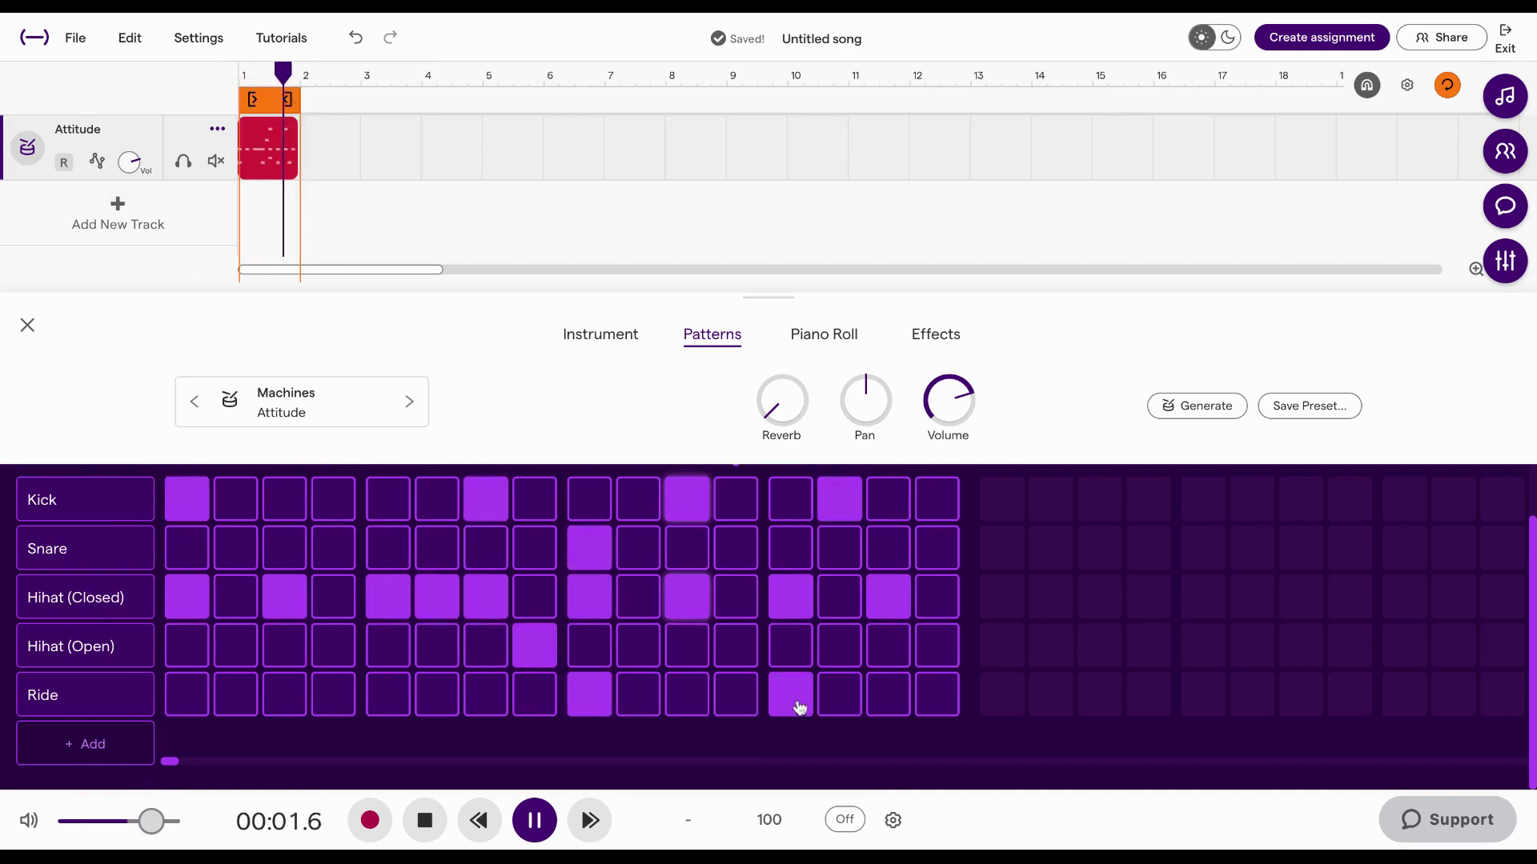
left_click(797, 705)
left_click(590, 699)
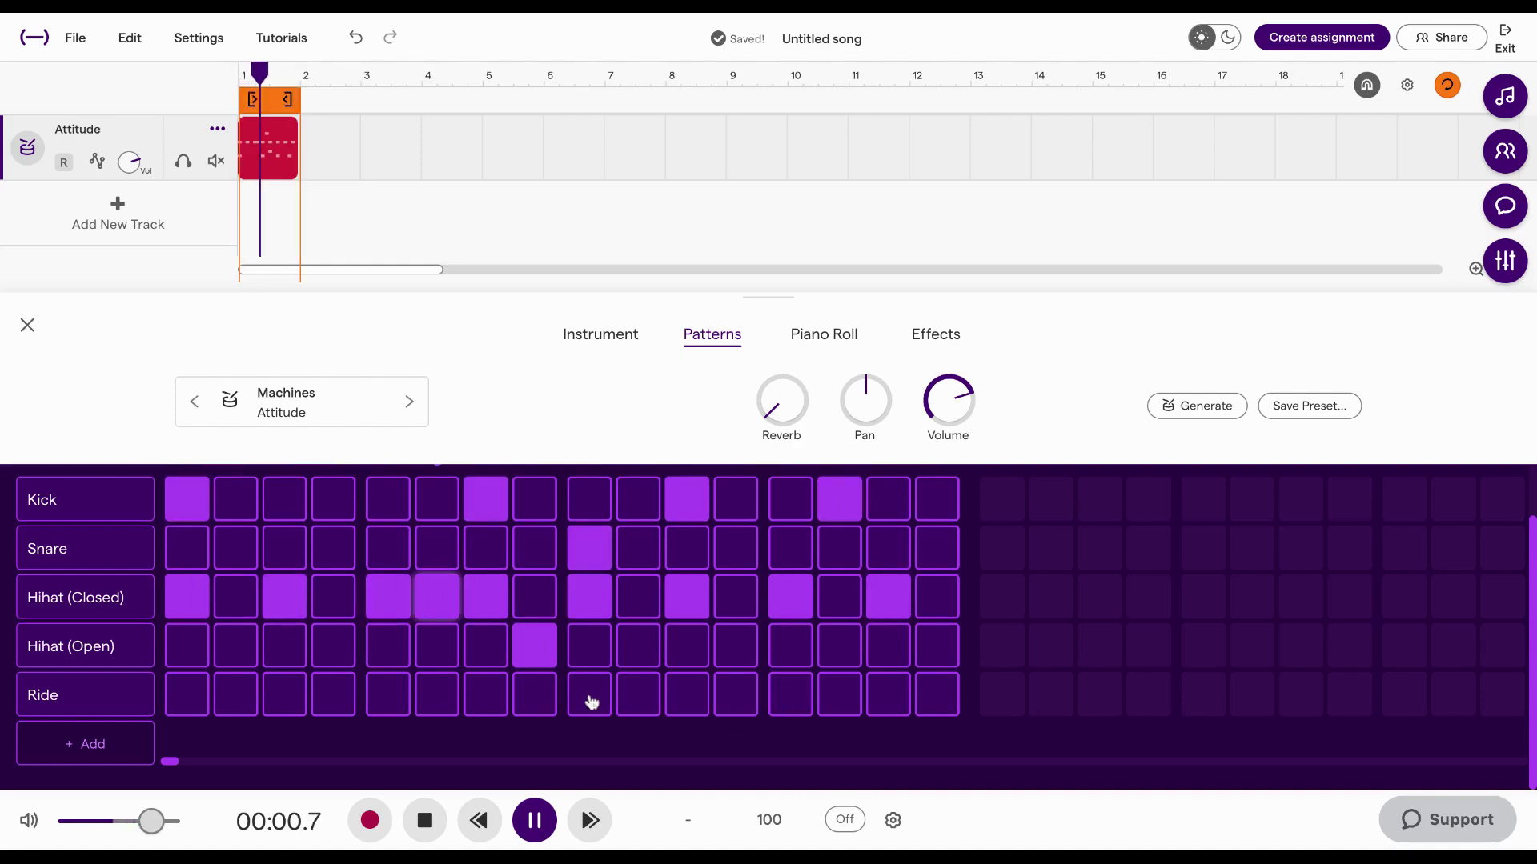
Step: Switch the row to Low Tom with a hit on step 4
left_click(63, 708)
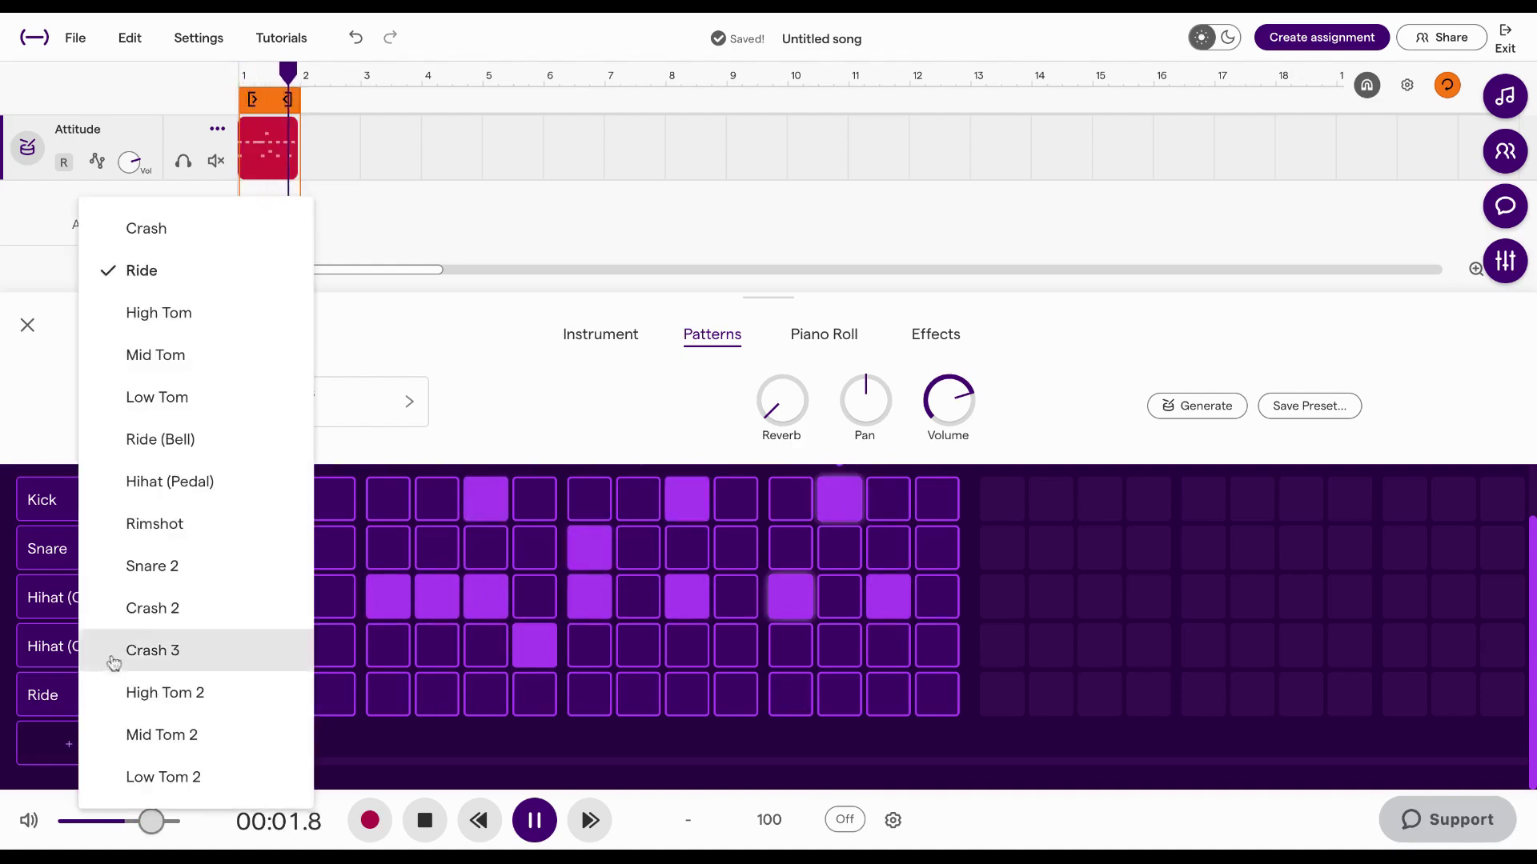
left_click(164, 404)
left_click(331, 698)
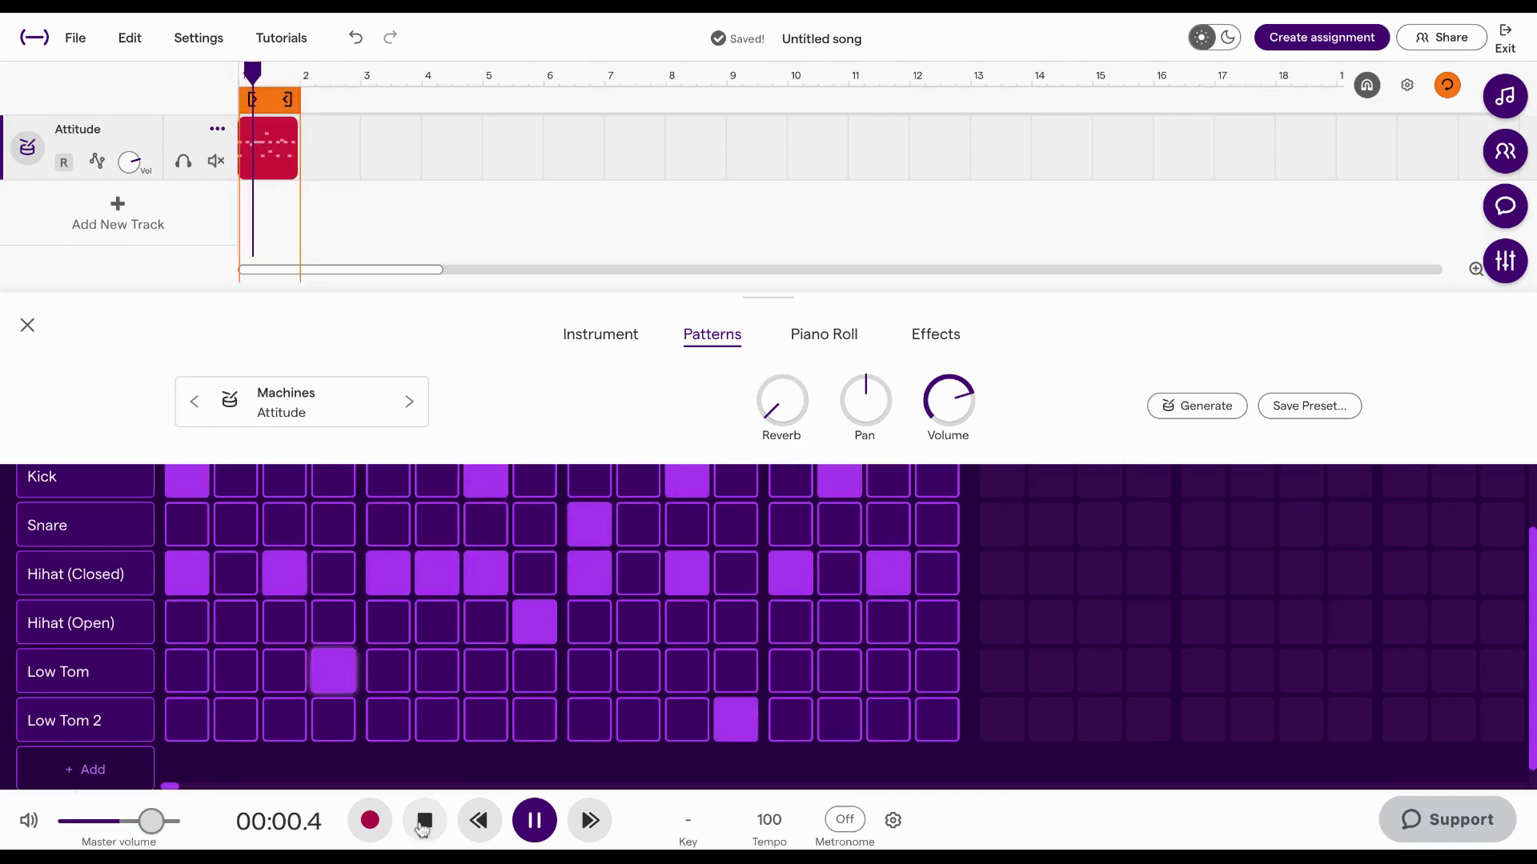
left_click(423, 822)
scroll(366, 640, "up", 1)
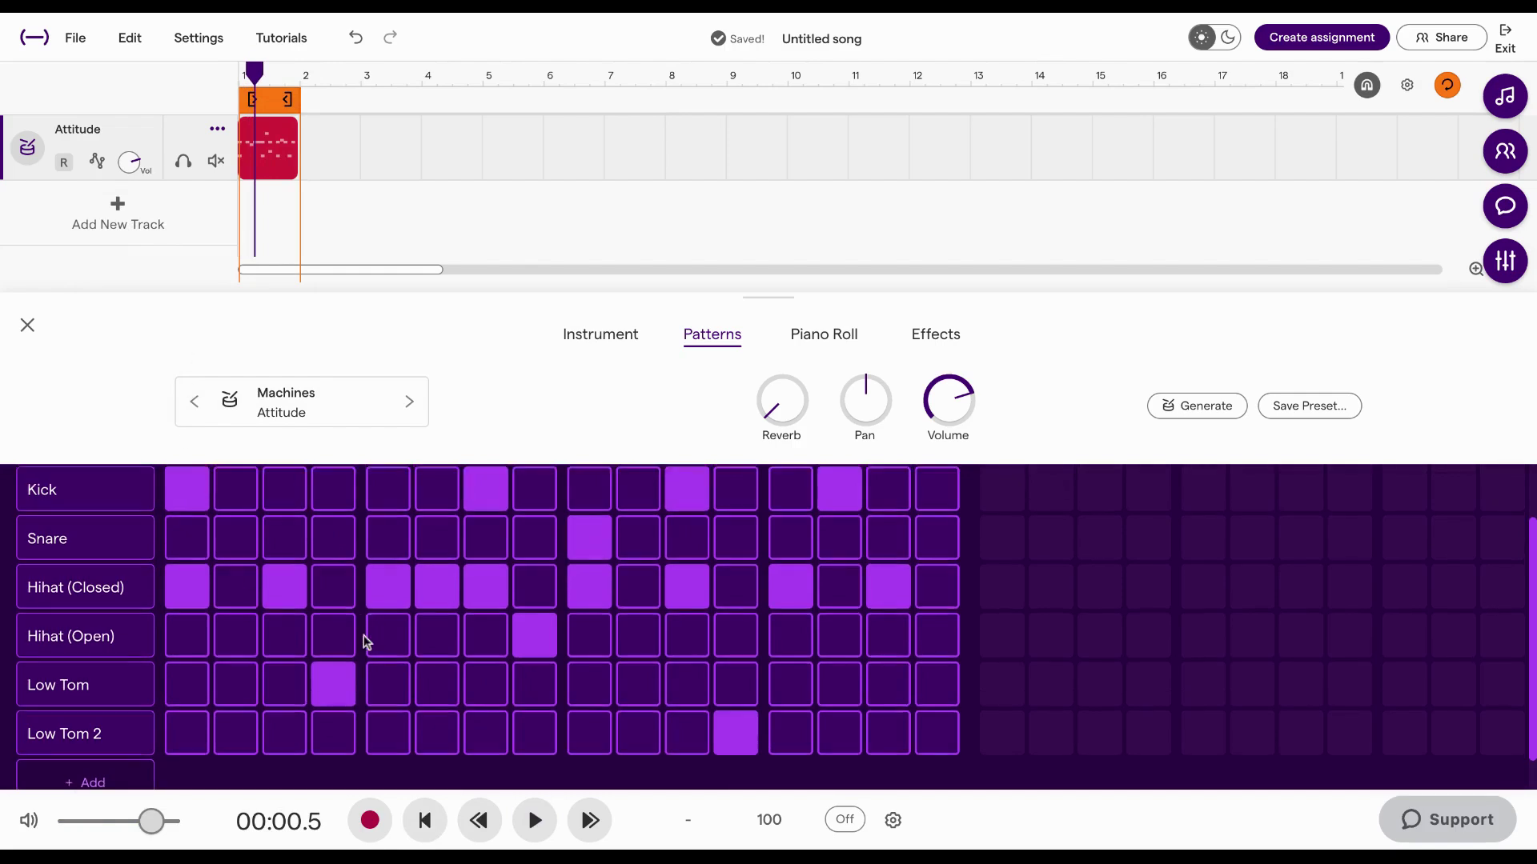
scroll(195, 682, "down", 2)
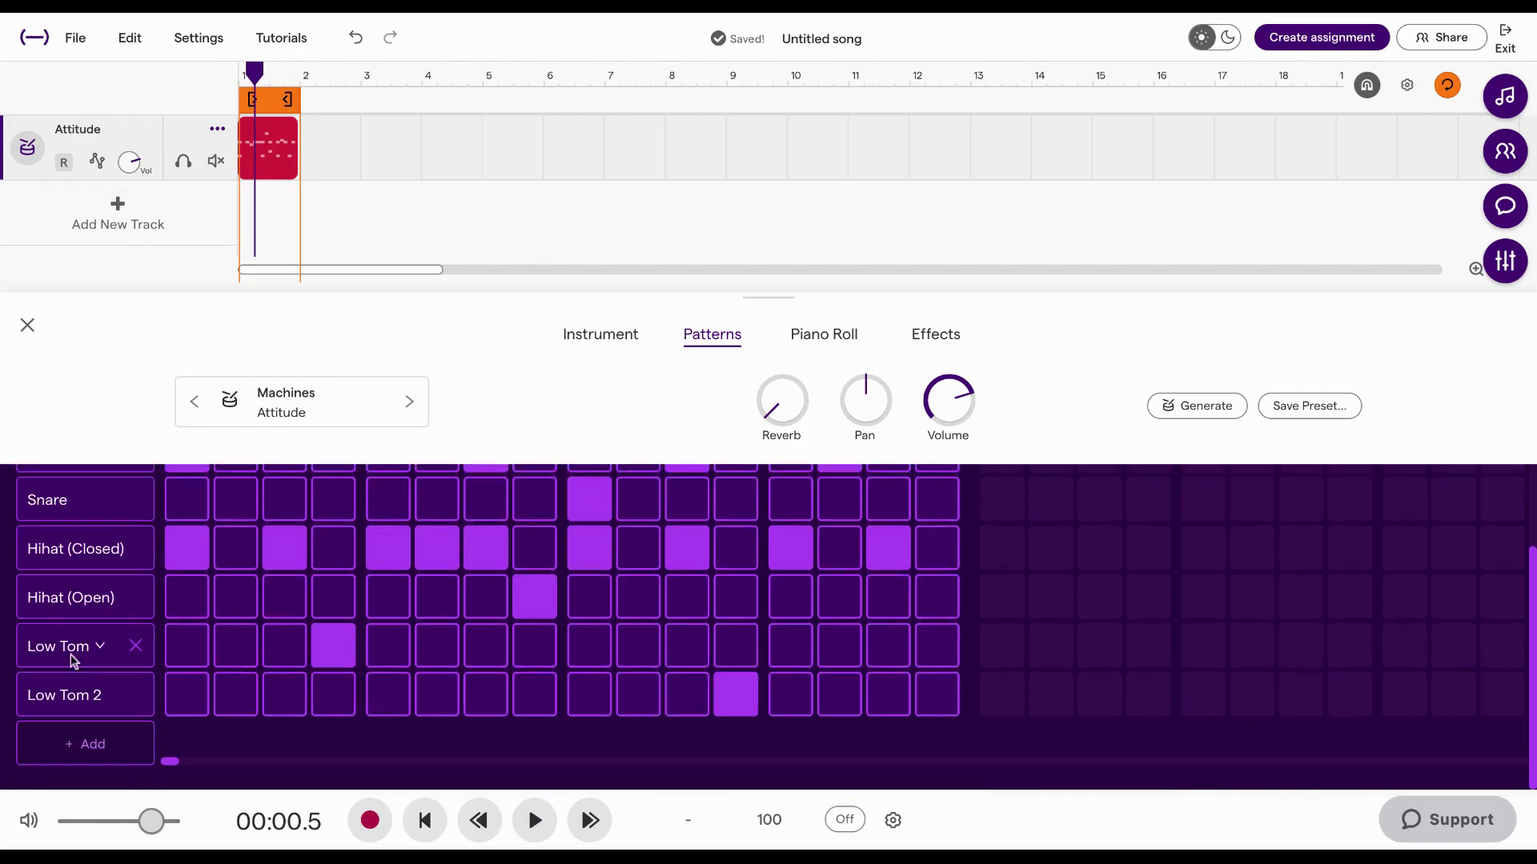
left_click(111, 696)
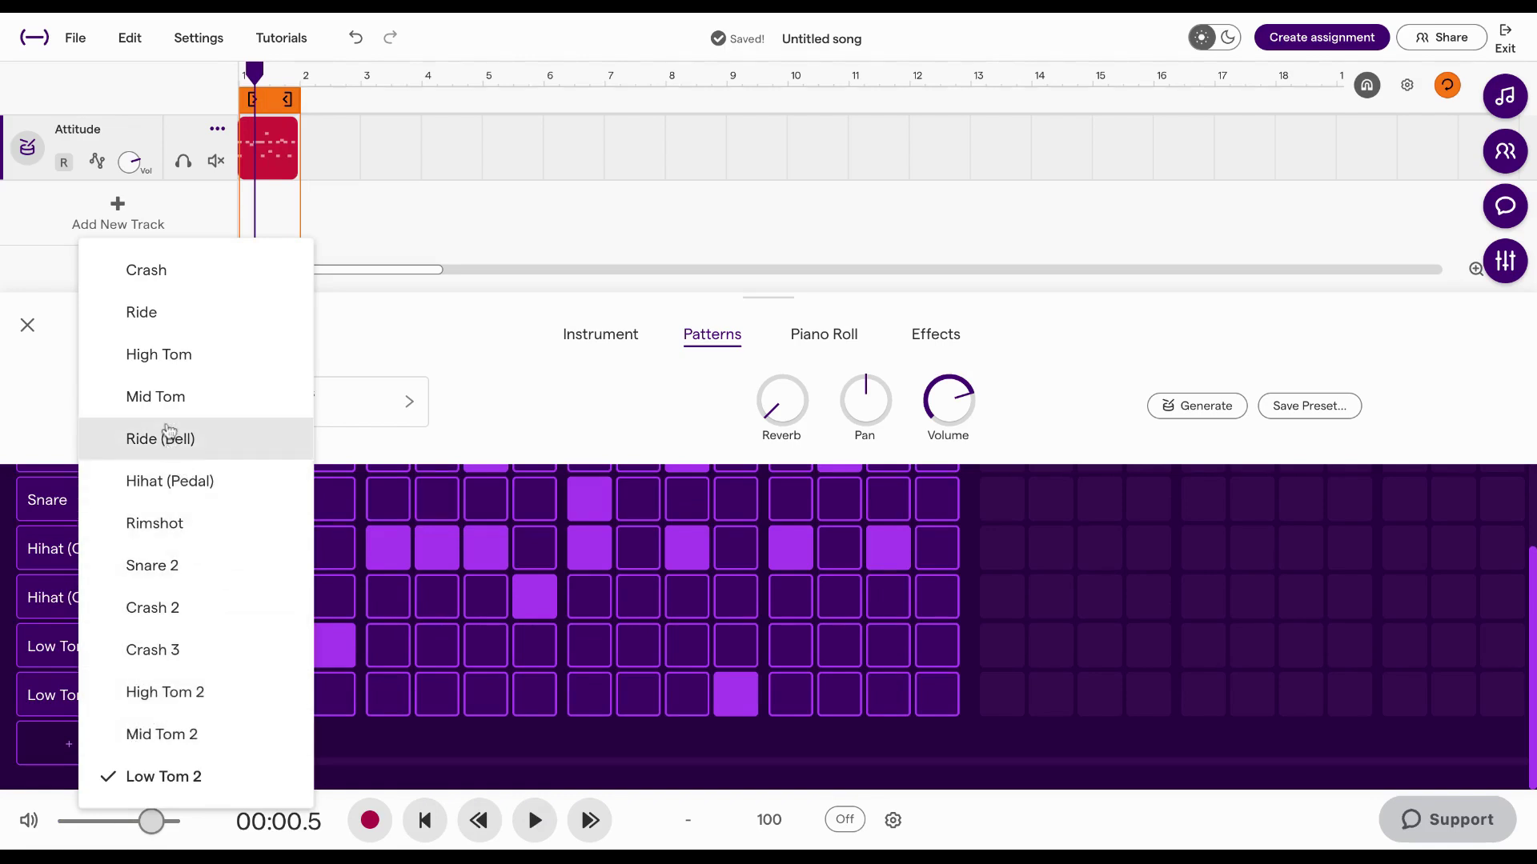
left_click(34, 433)
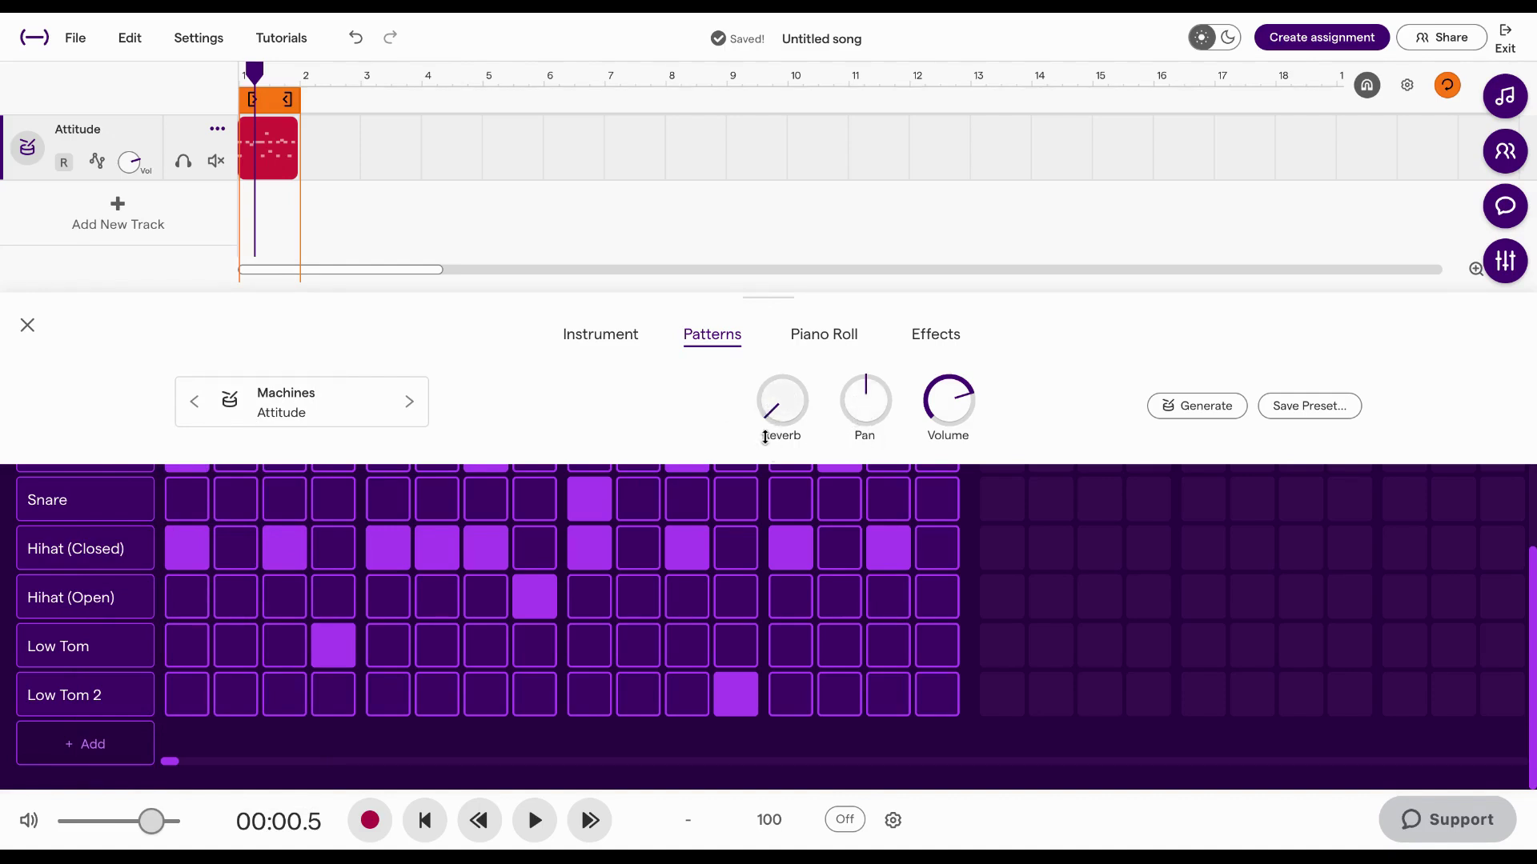
left_click(549, 815)
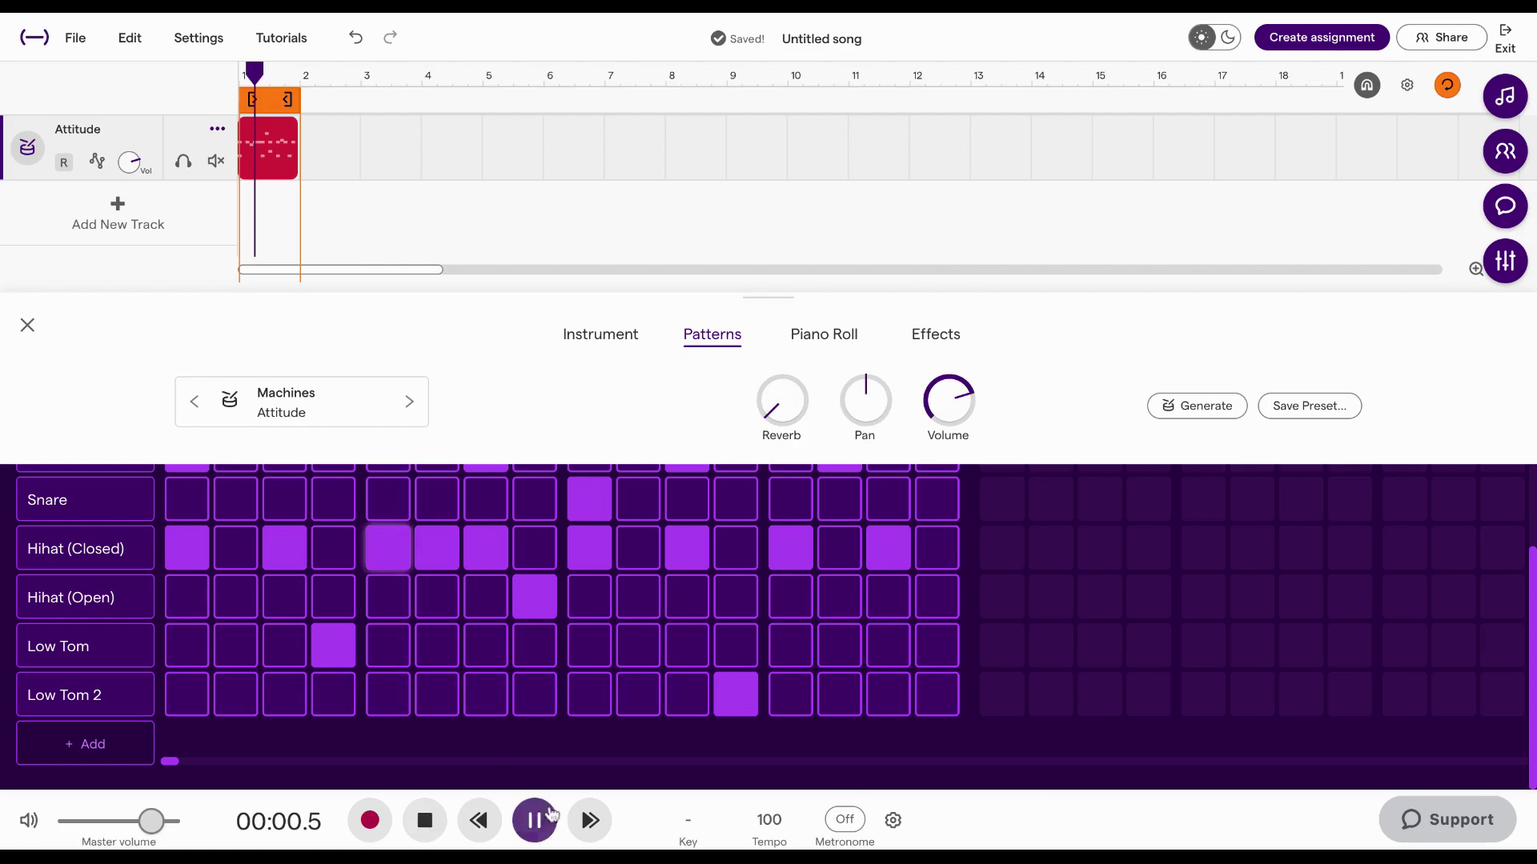
mouse_move(762, 412)
left_mouse_down()
mouse_move(760, 399)
mouse_move(760, 415)
left_mouse_up()
left_click(426, 818)
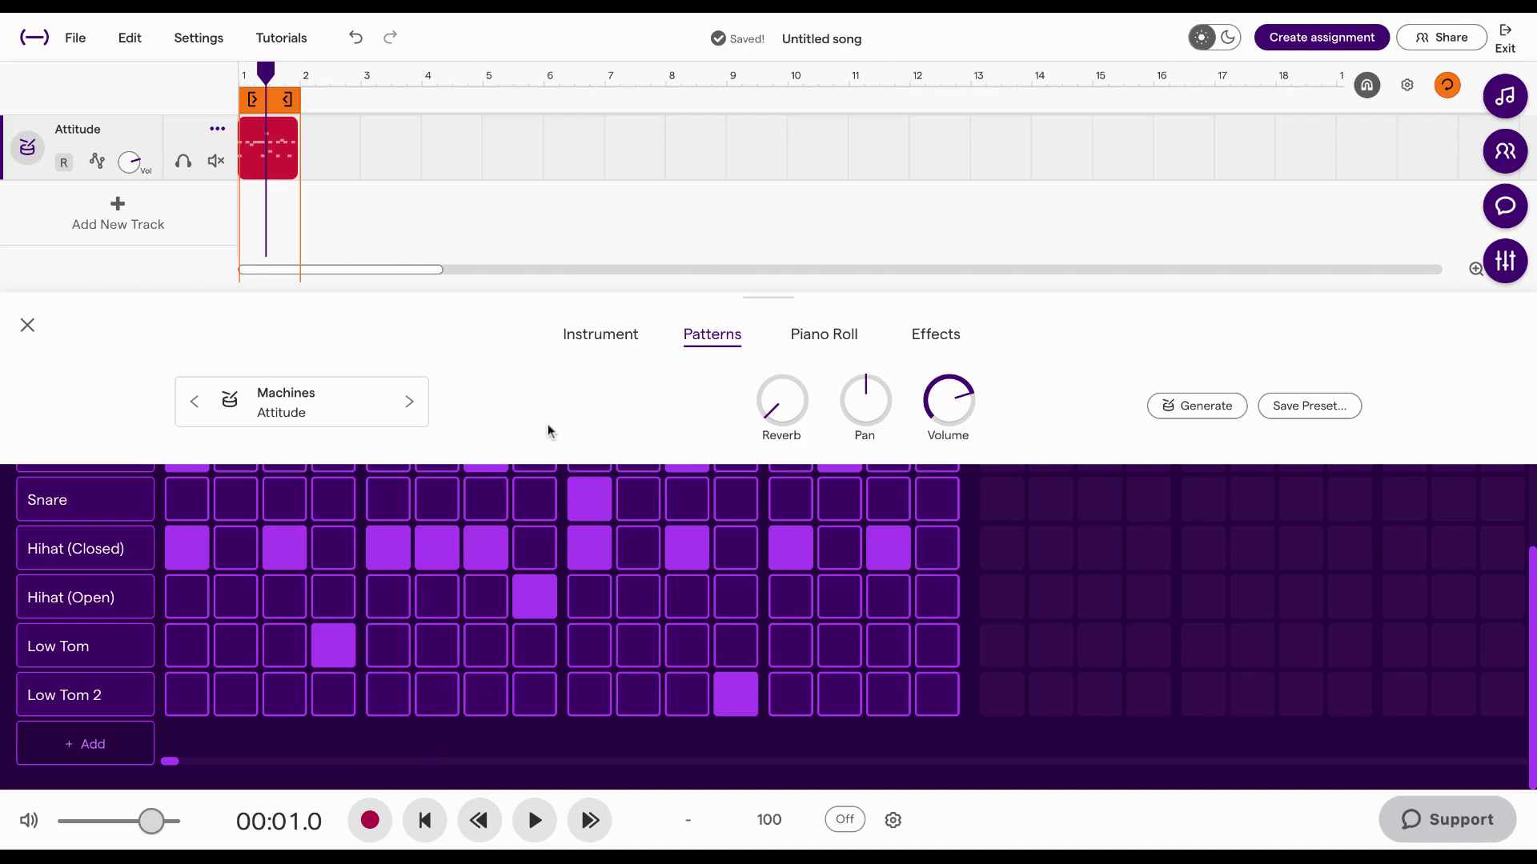
Step: Duplicate the Attitude drum track and open the copy's beat pattern
left_click(27, 328)
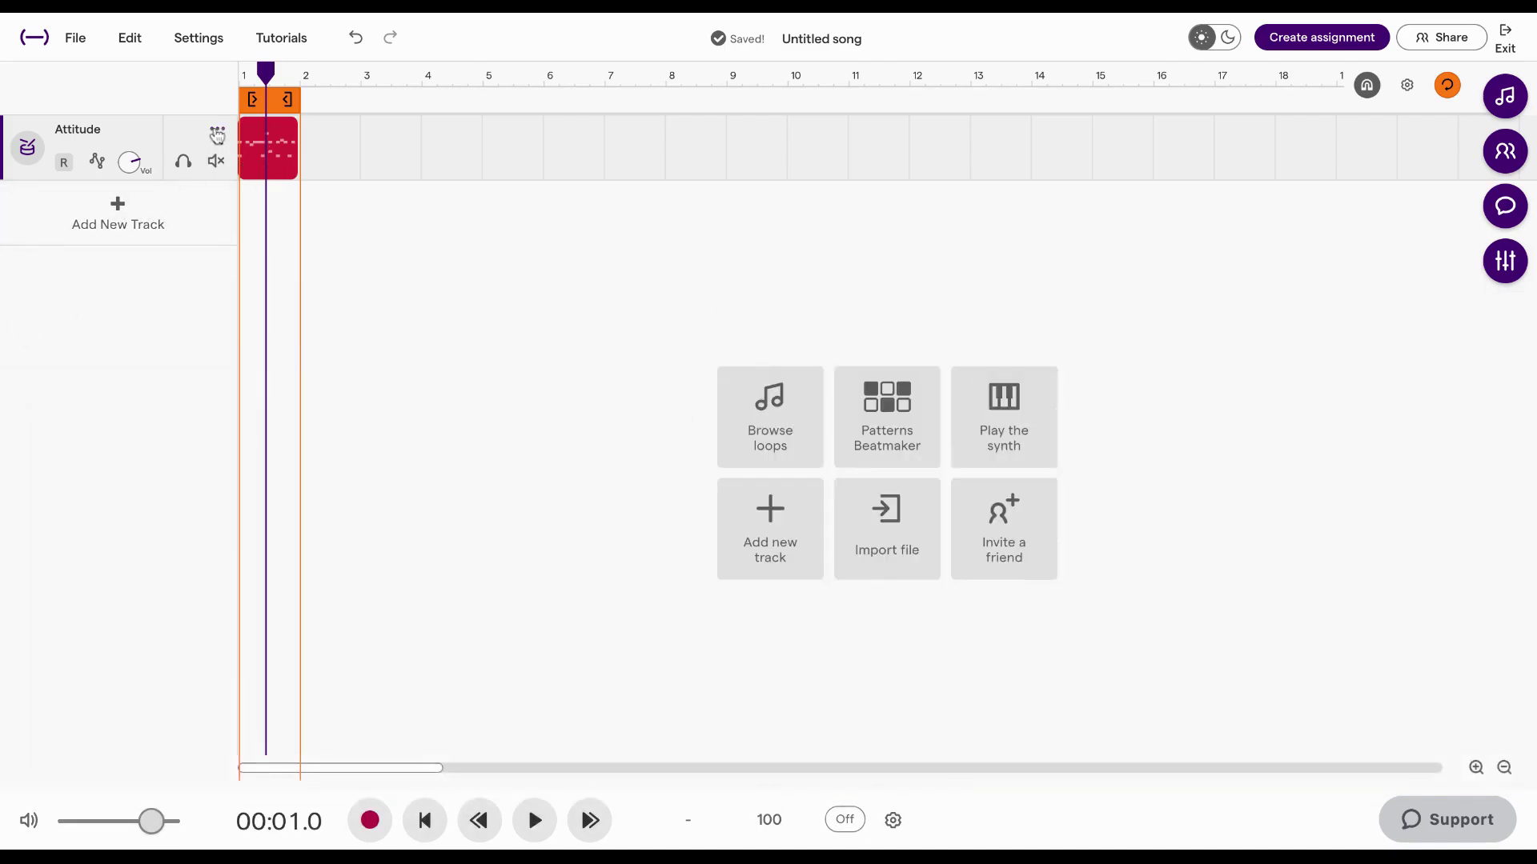
left_click(217, 132)
left_click(243, 199)
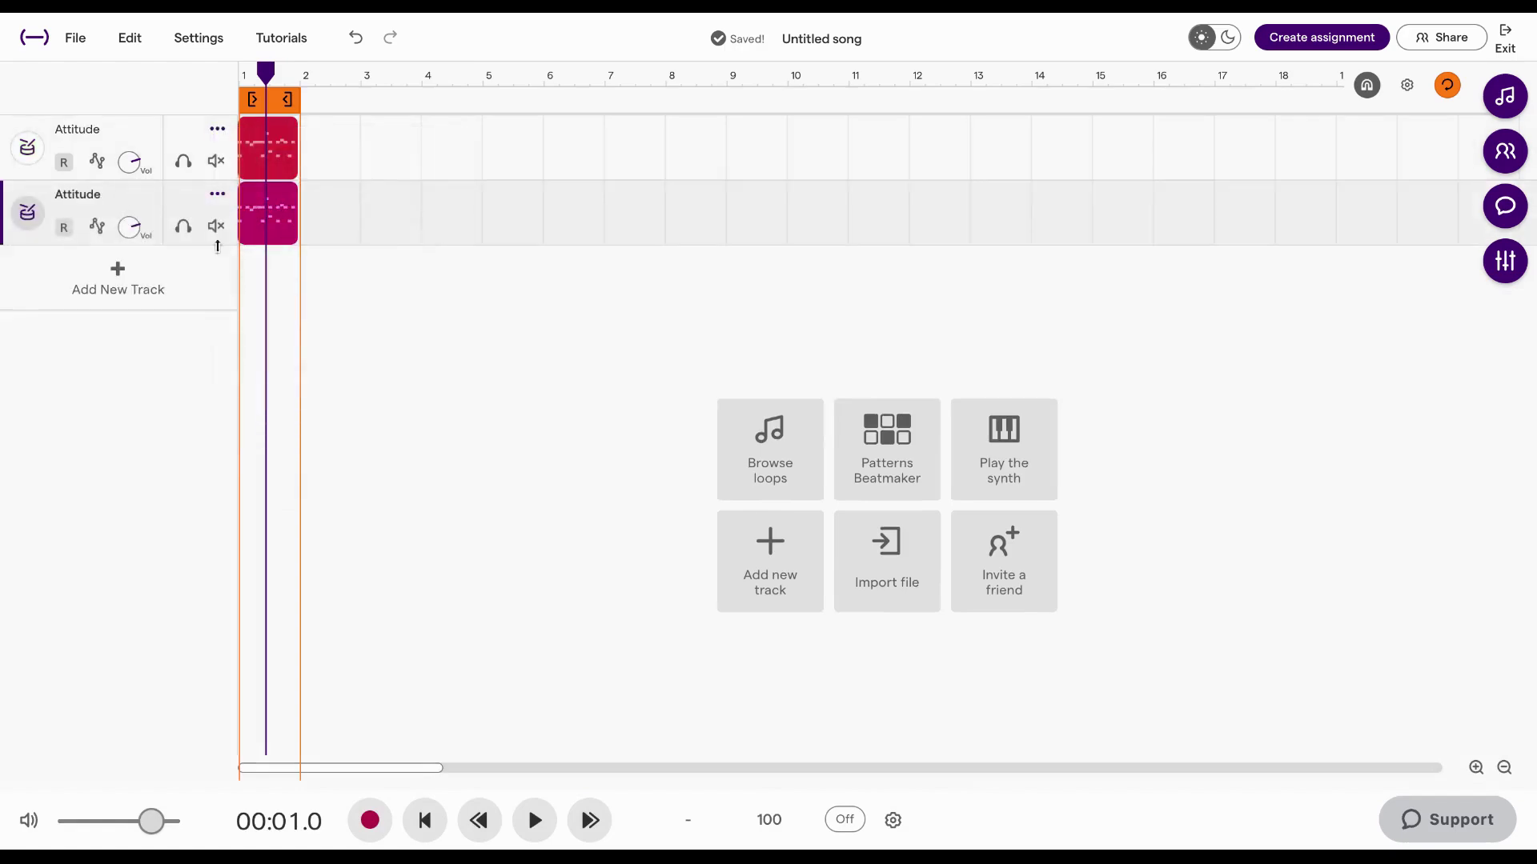
double_click(272, 212)
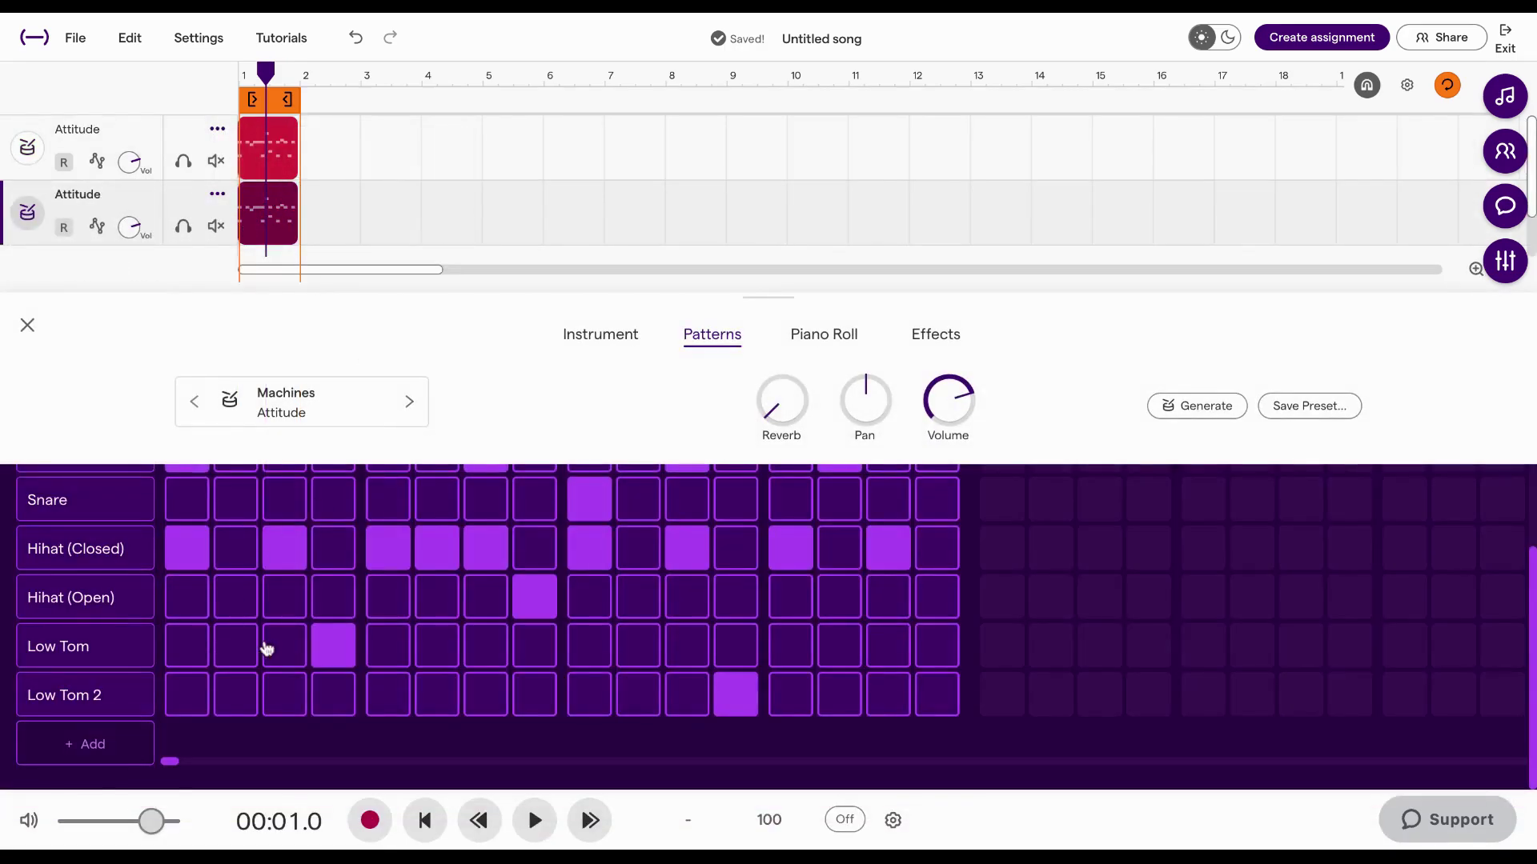
Step: Clear the copy's kick, hi-hat and tom hits so only the step-9 snare remains
scroll(267, 648, "up", 3)
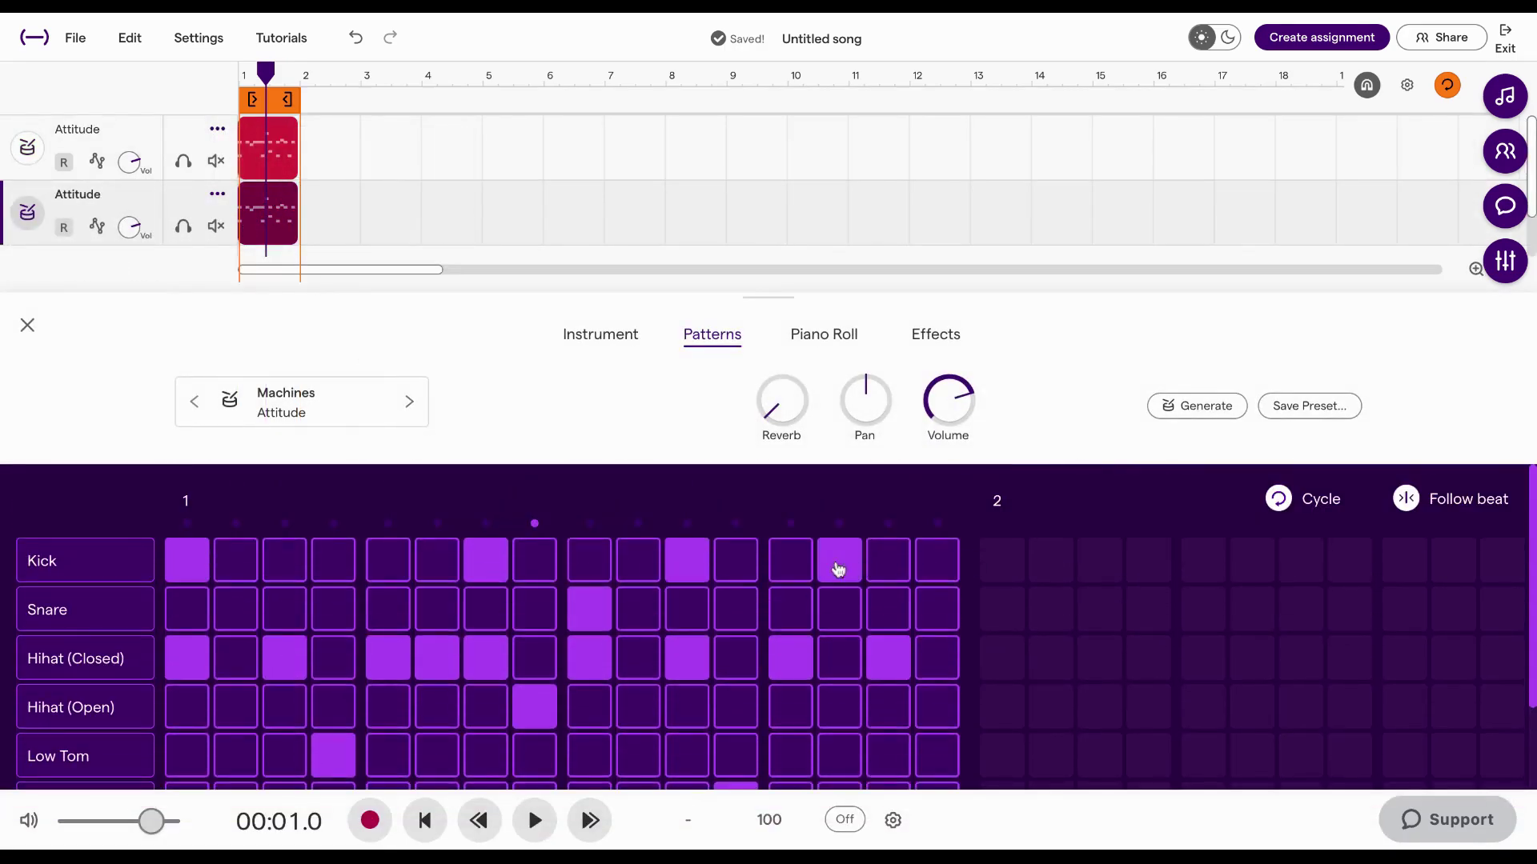
left_click(838, 569)
left_click(681, 568)
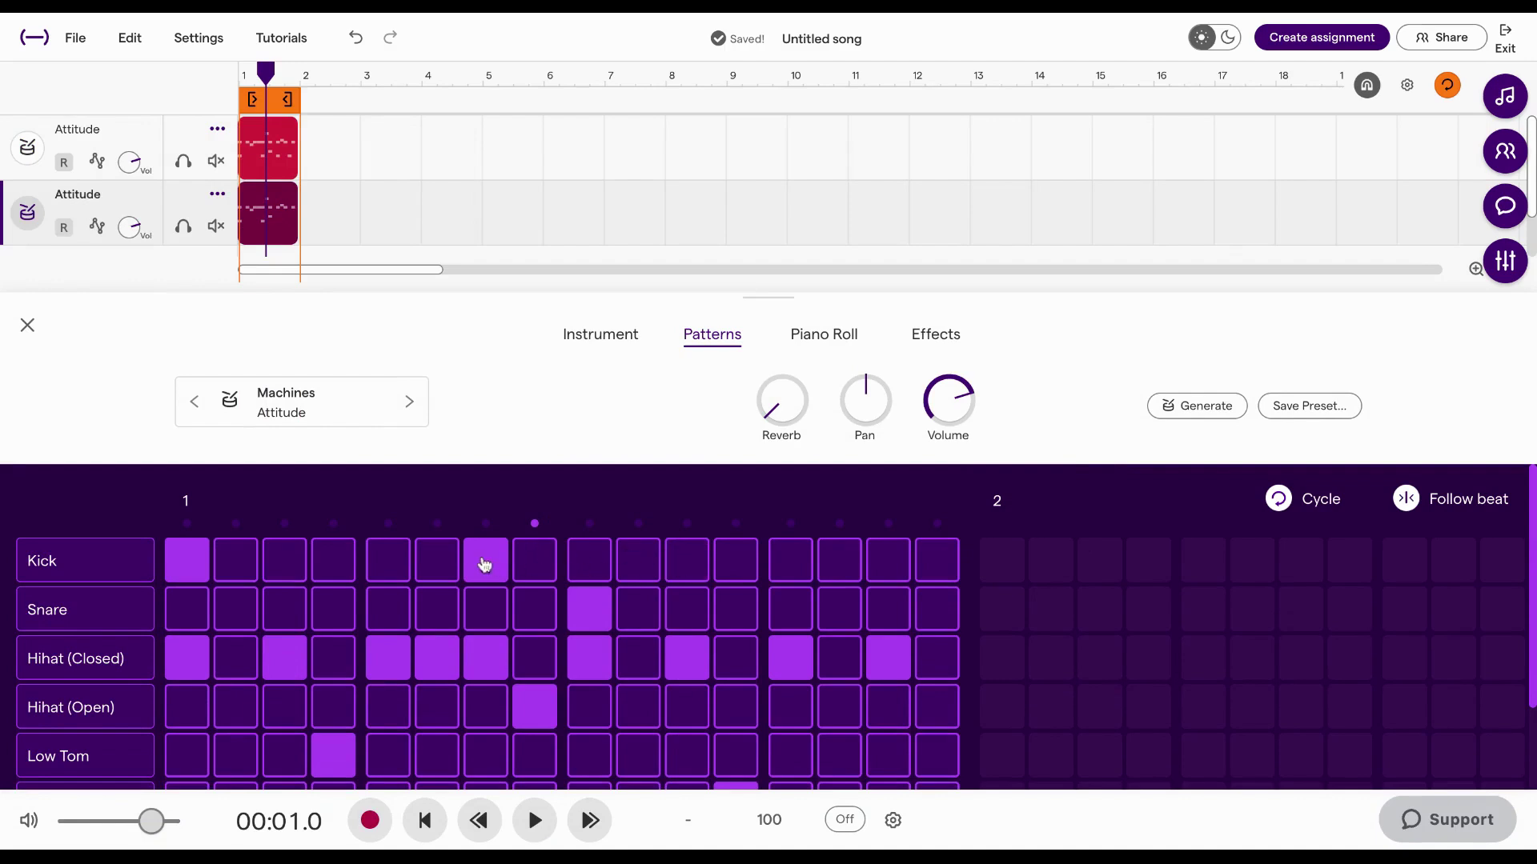
left_click(484, 565)
left_click(201, 560)
left_click(199, 655)
left_click(284, 658)
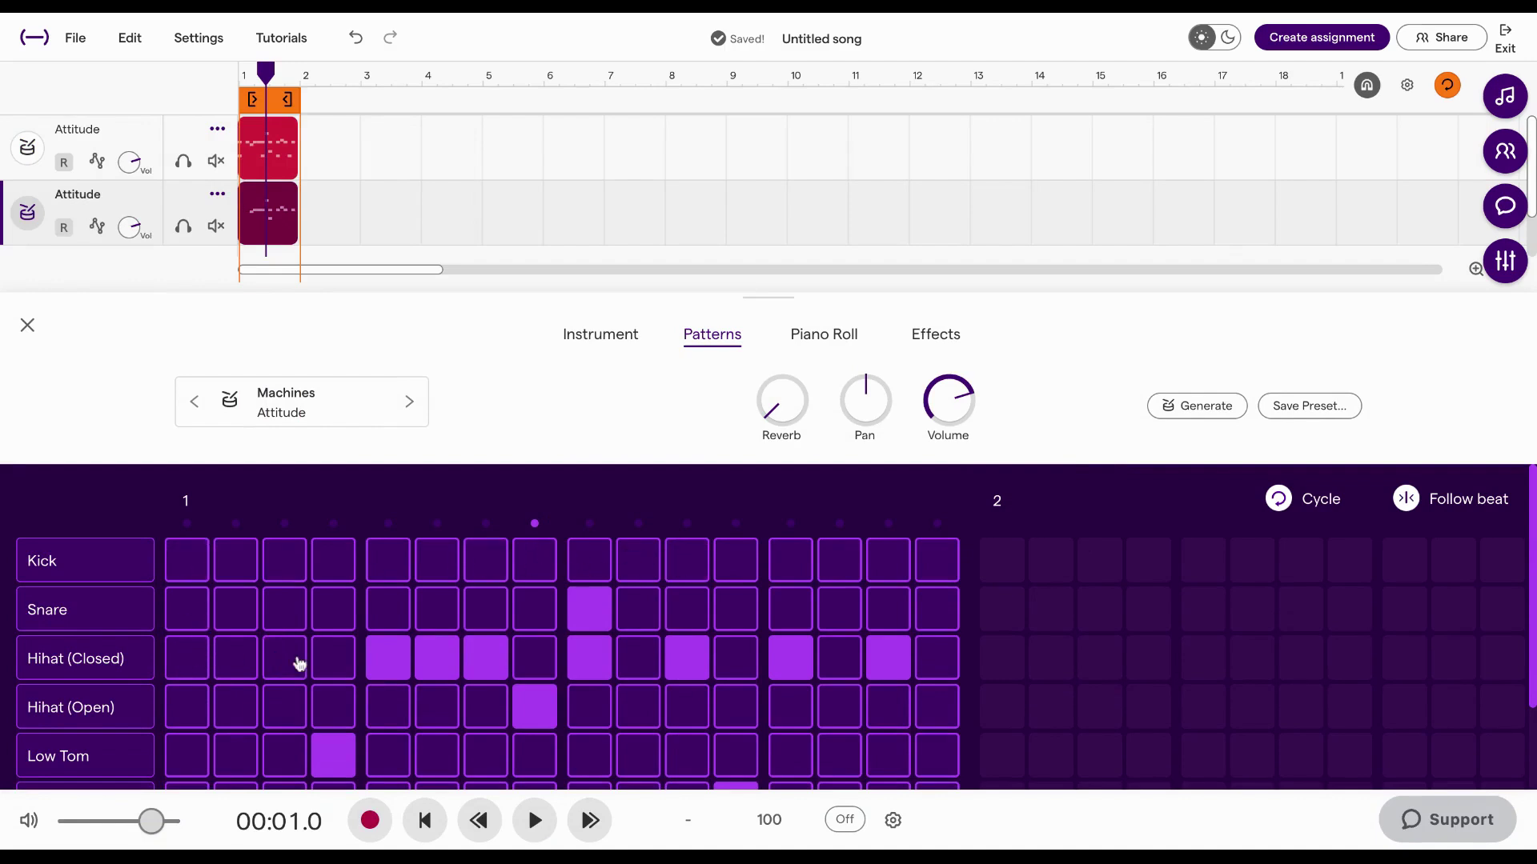
left_click(388, 658)
left_click(437, 657)
left_click(540, 710)
left_click(591, 658)
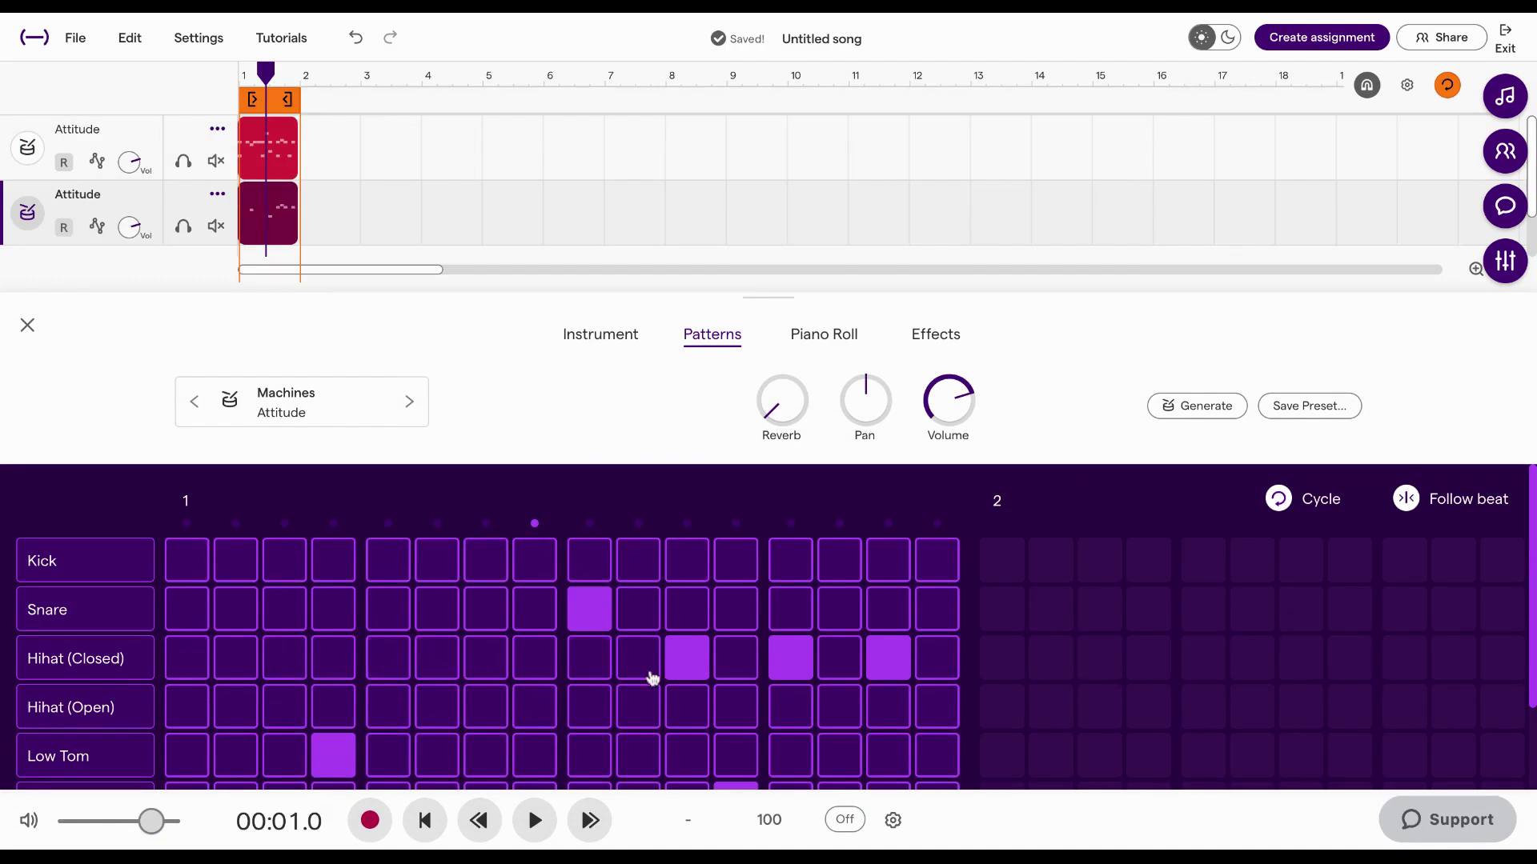
left_click(704, 660)
left_click(788, 658)
left_click(890, 658)
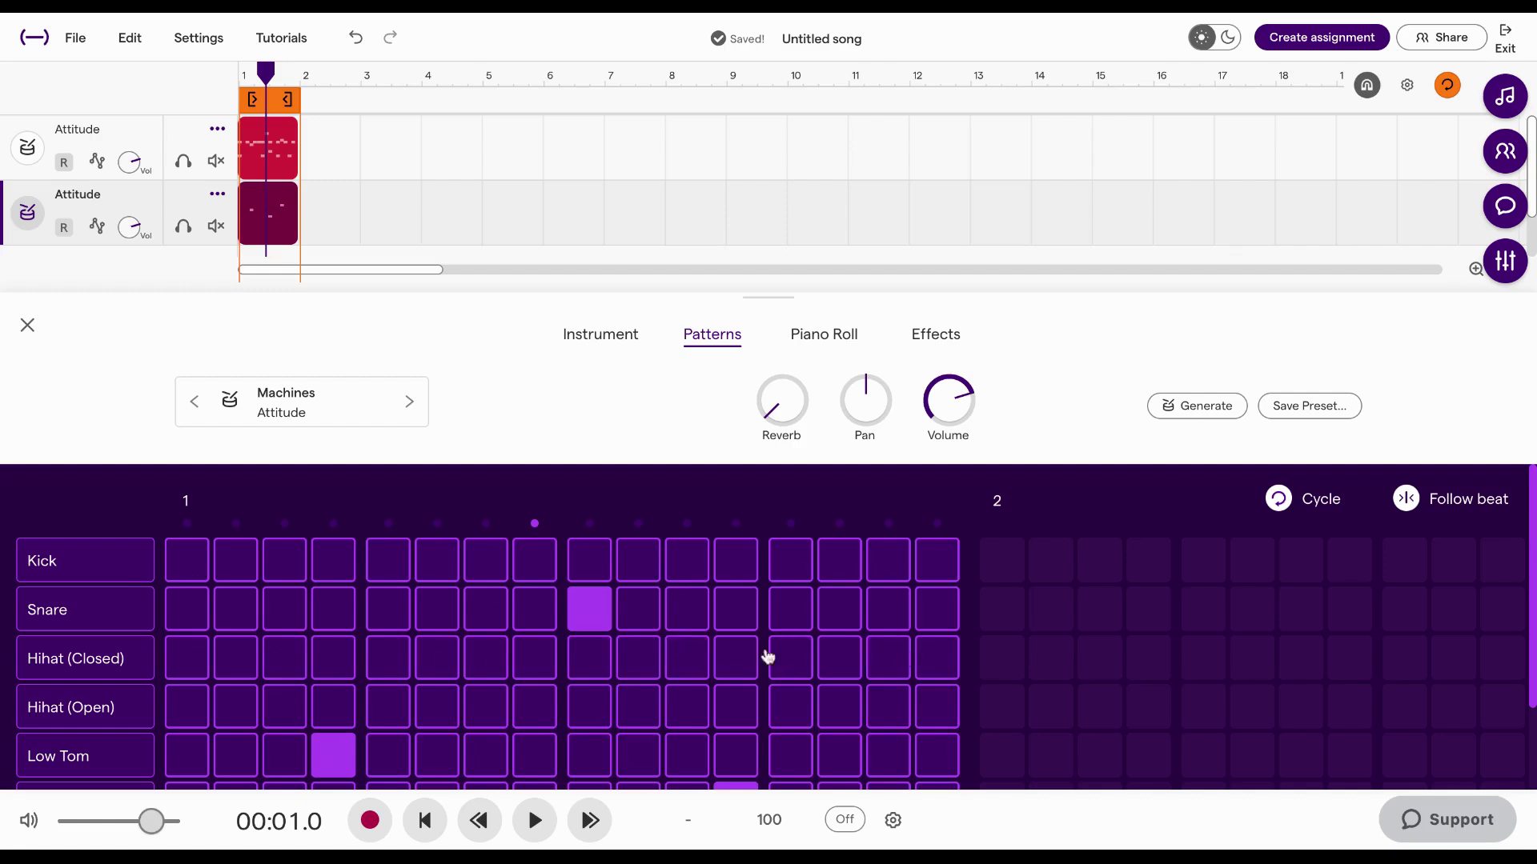
scroll(692, 663, "down", 3)
left_click(331, 655)
left_click(734, 702)
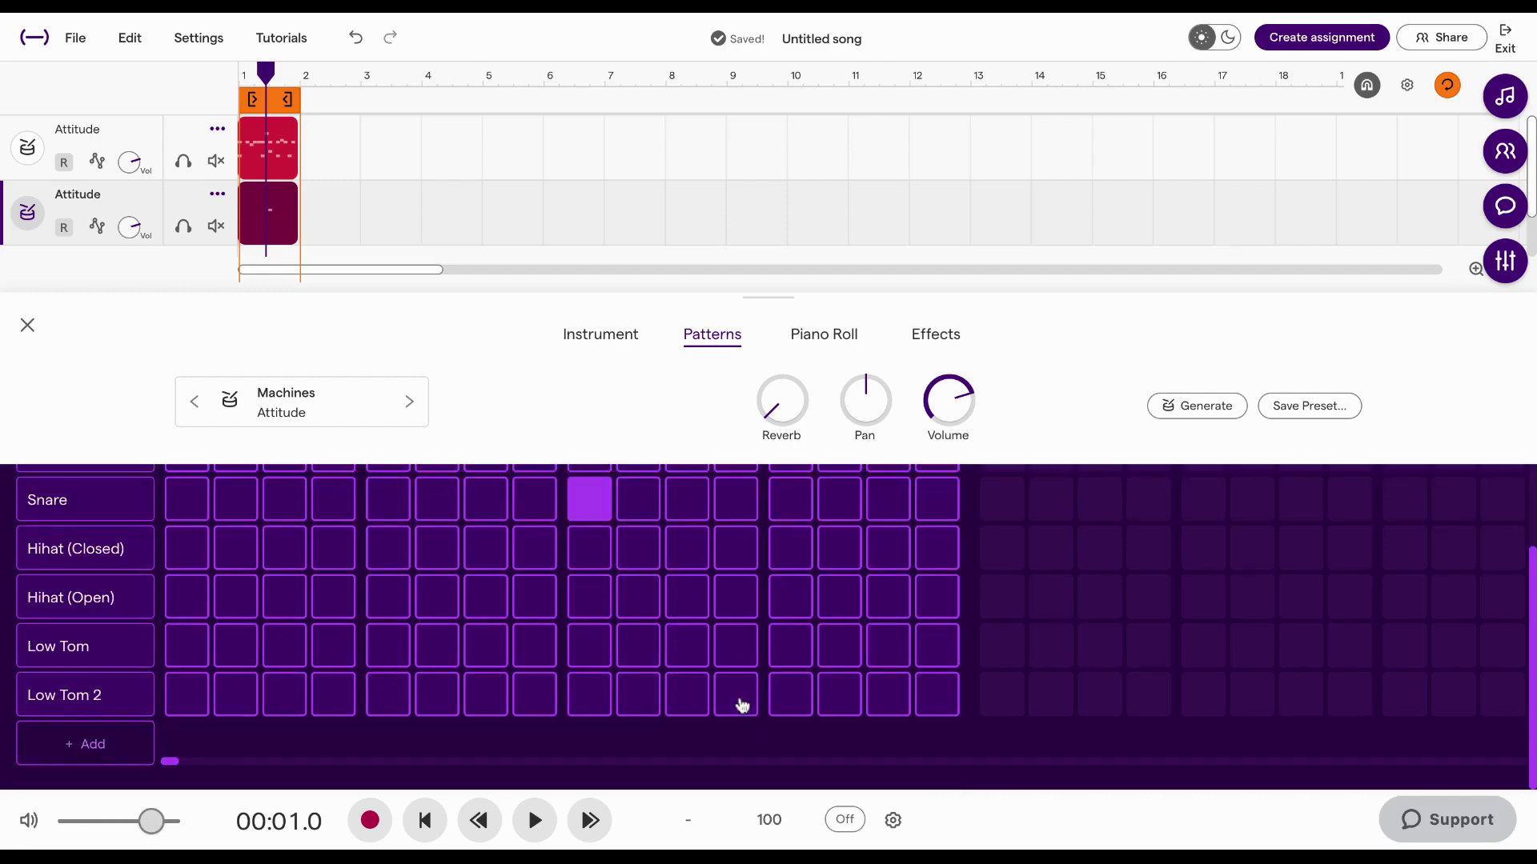
scroll(571, 652, "up", 2)
scroll(571, 652, "up", 1)
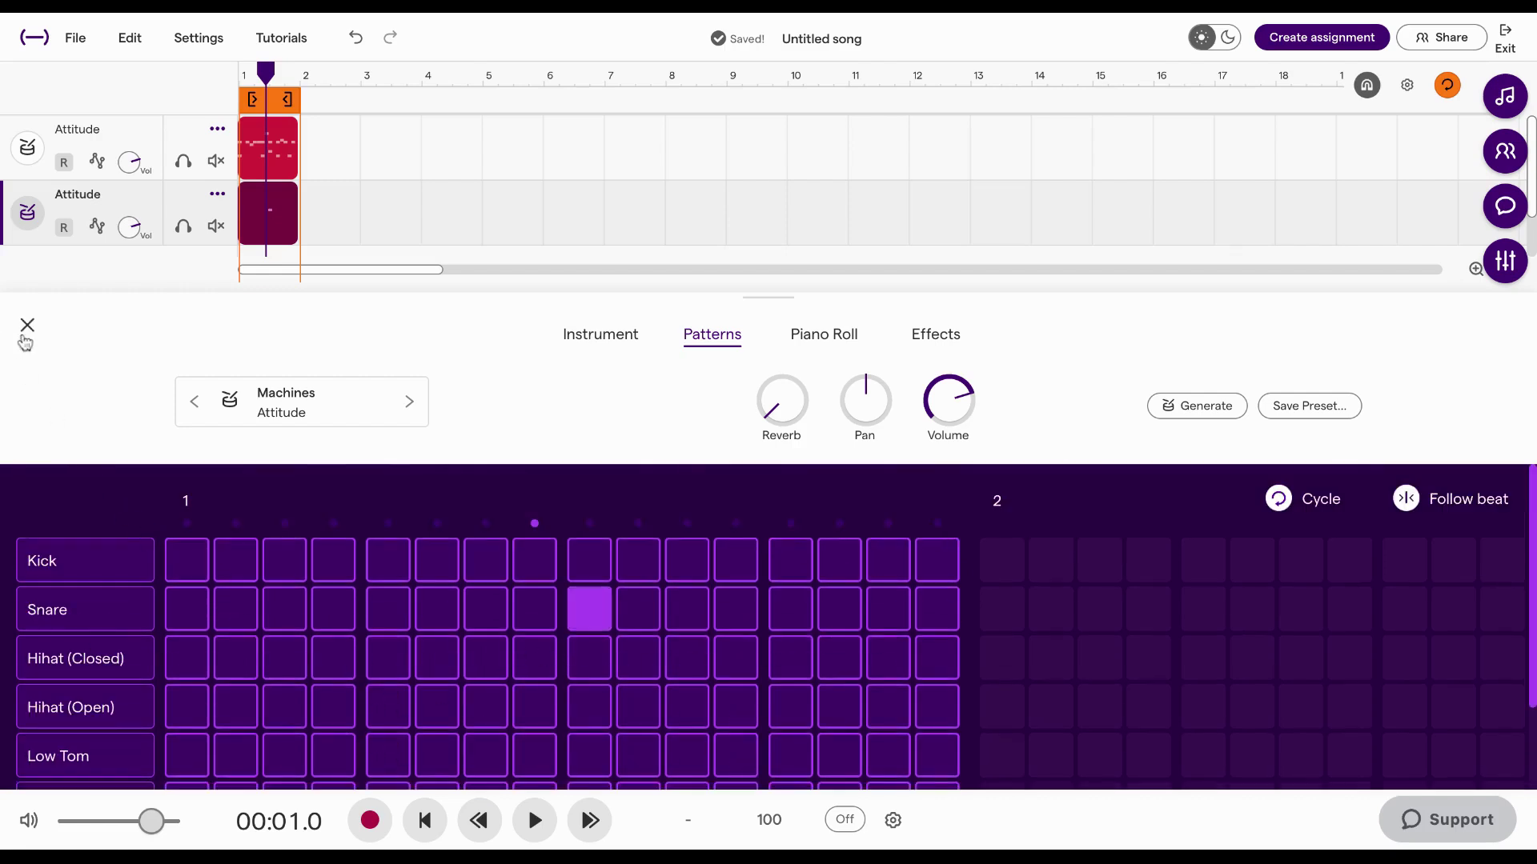
left_click(26, 328)
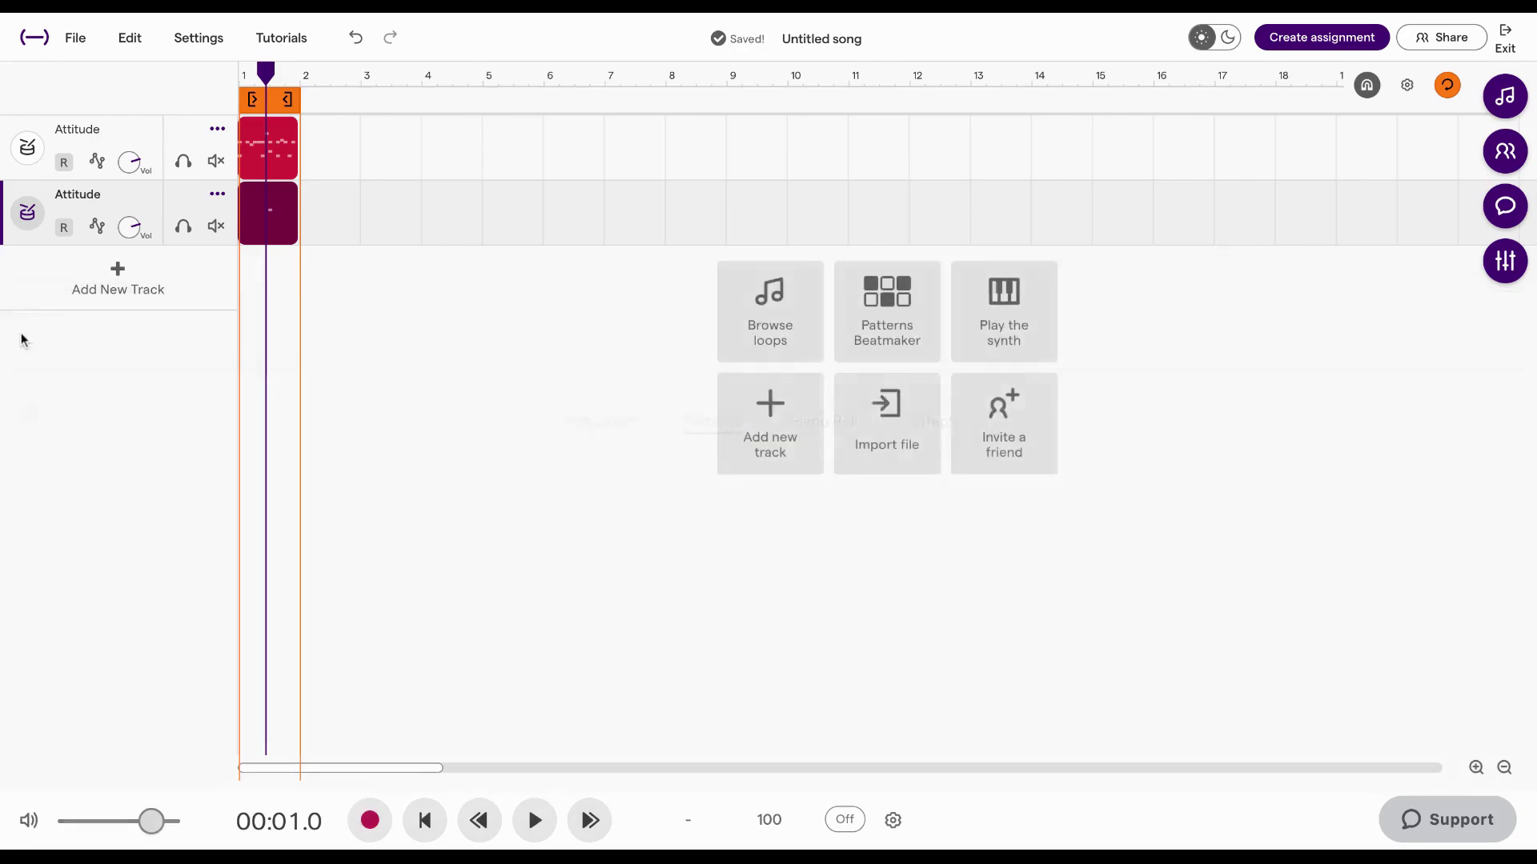
double_click(266, 147)
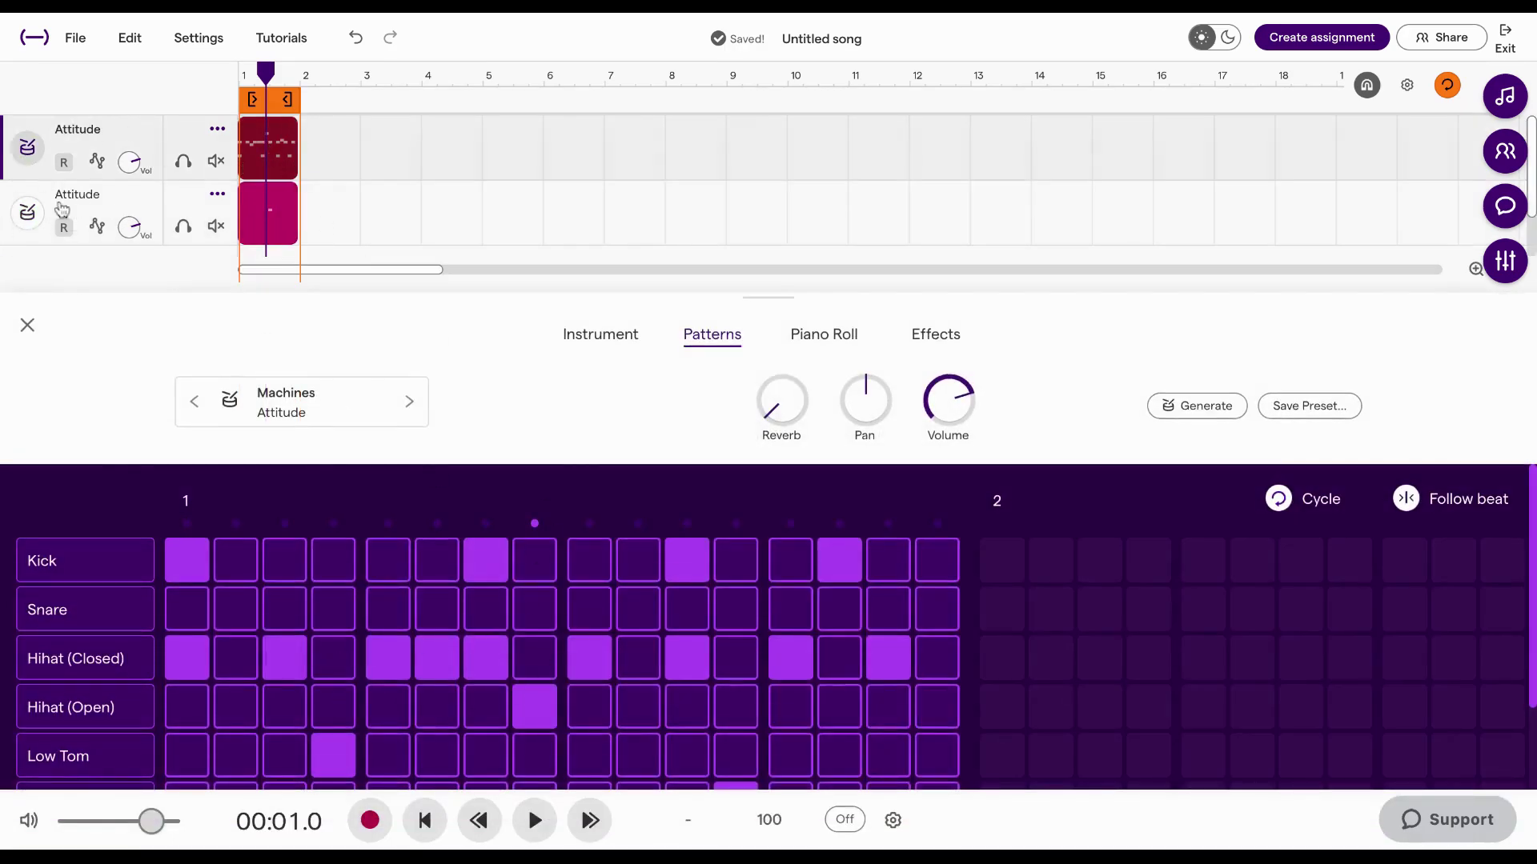
Step: Adjust the Reverb knob on the snare-only second track and play the loop to hear it
left_click(27, 213)
left_click(711, 348)
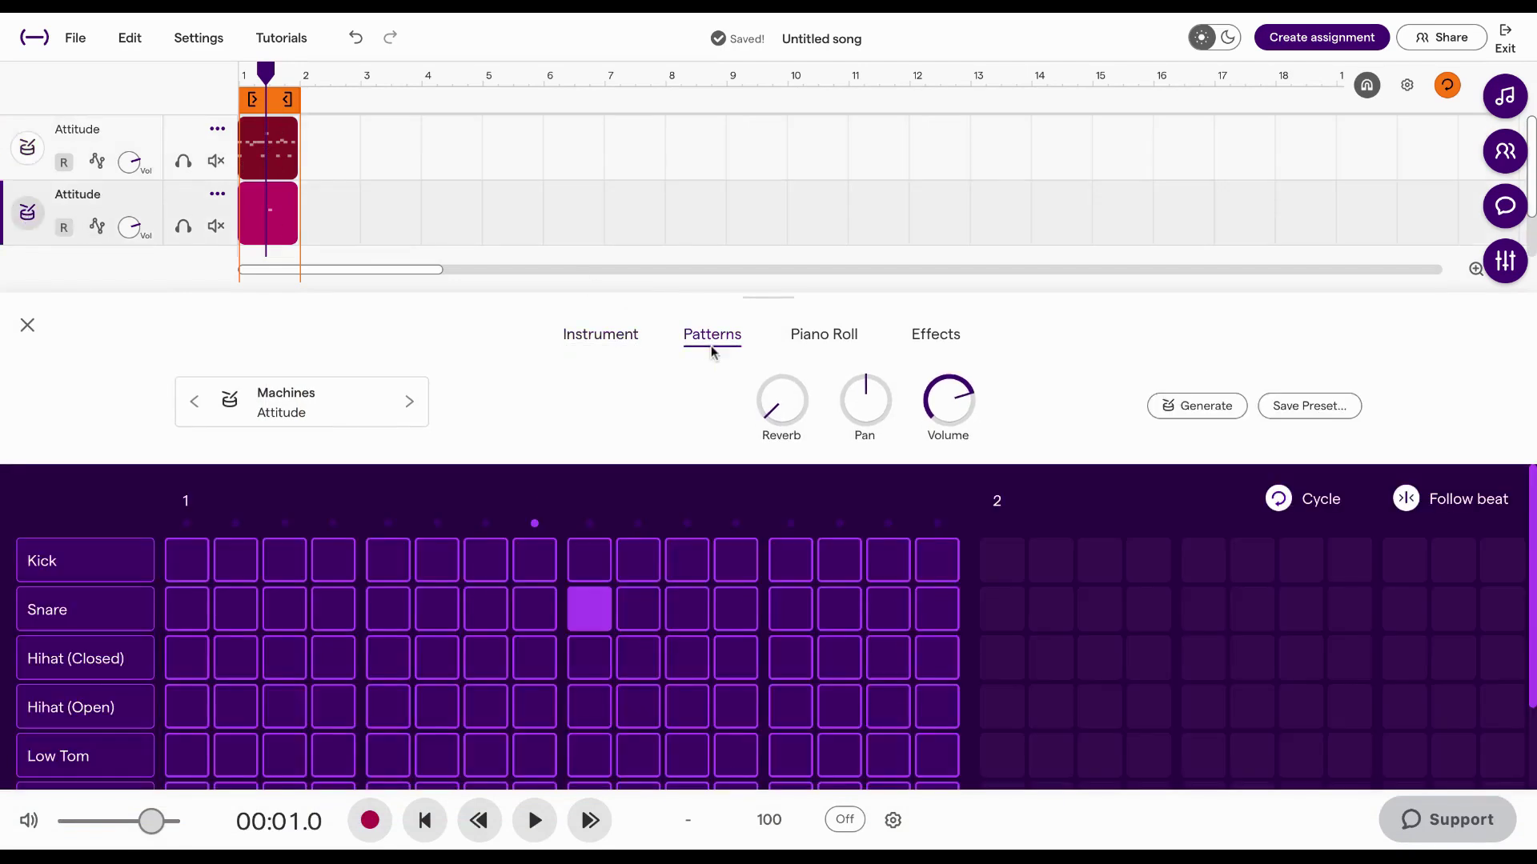
left_click_drag(787, 415, 788, 417)
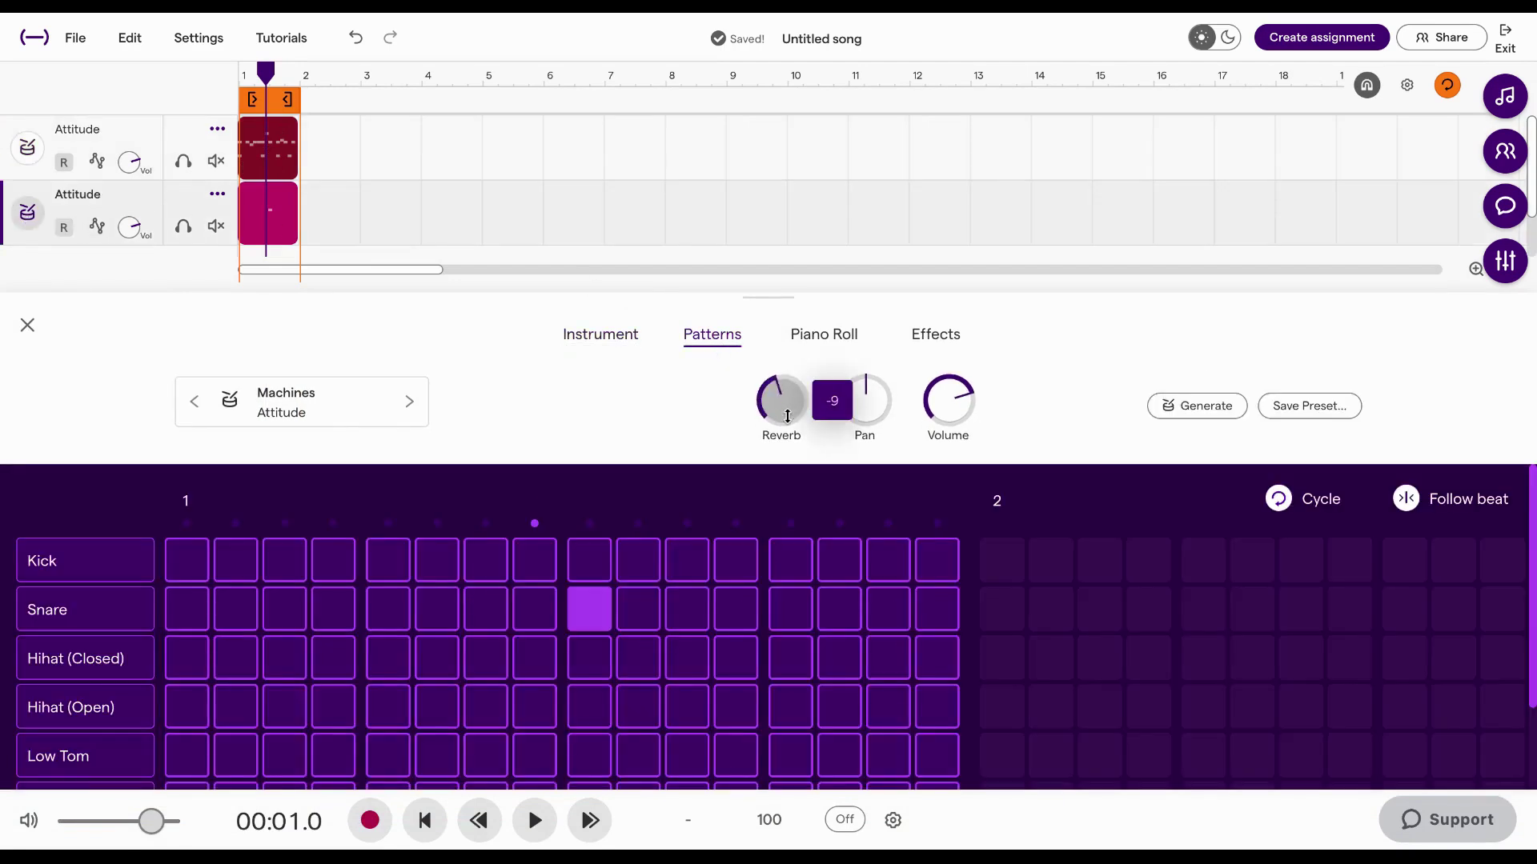
left_click(534, 819)
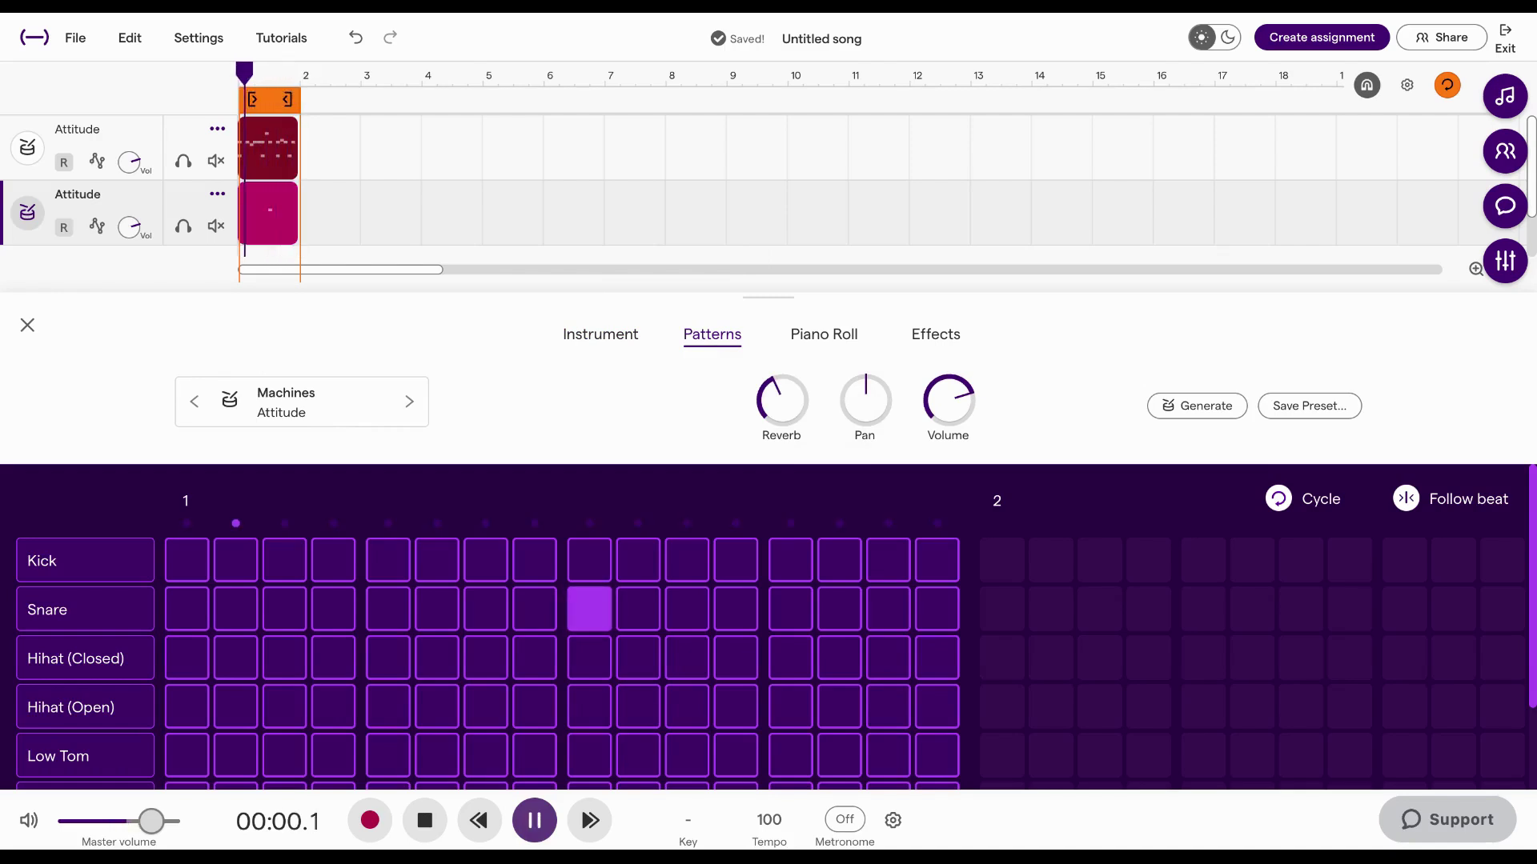
left_click_drag(778, 415, 771, 436)
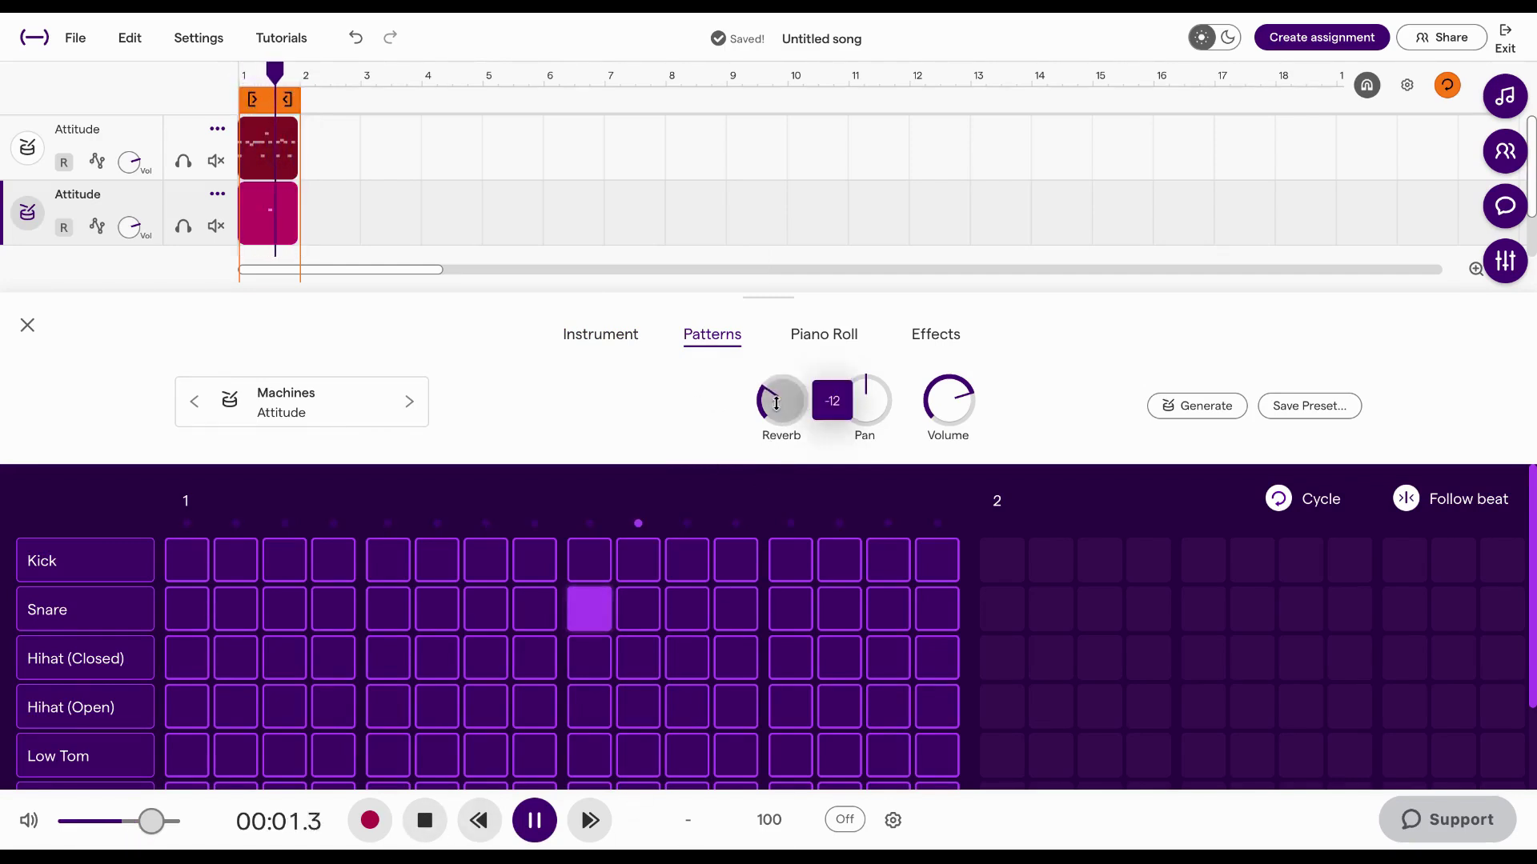
key("space")
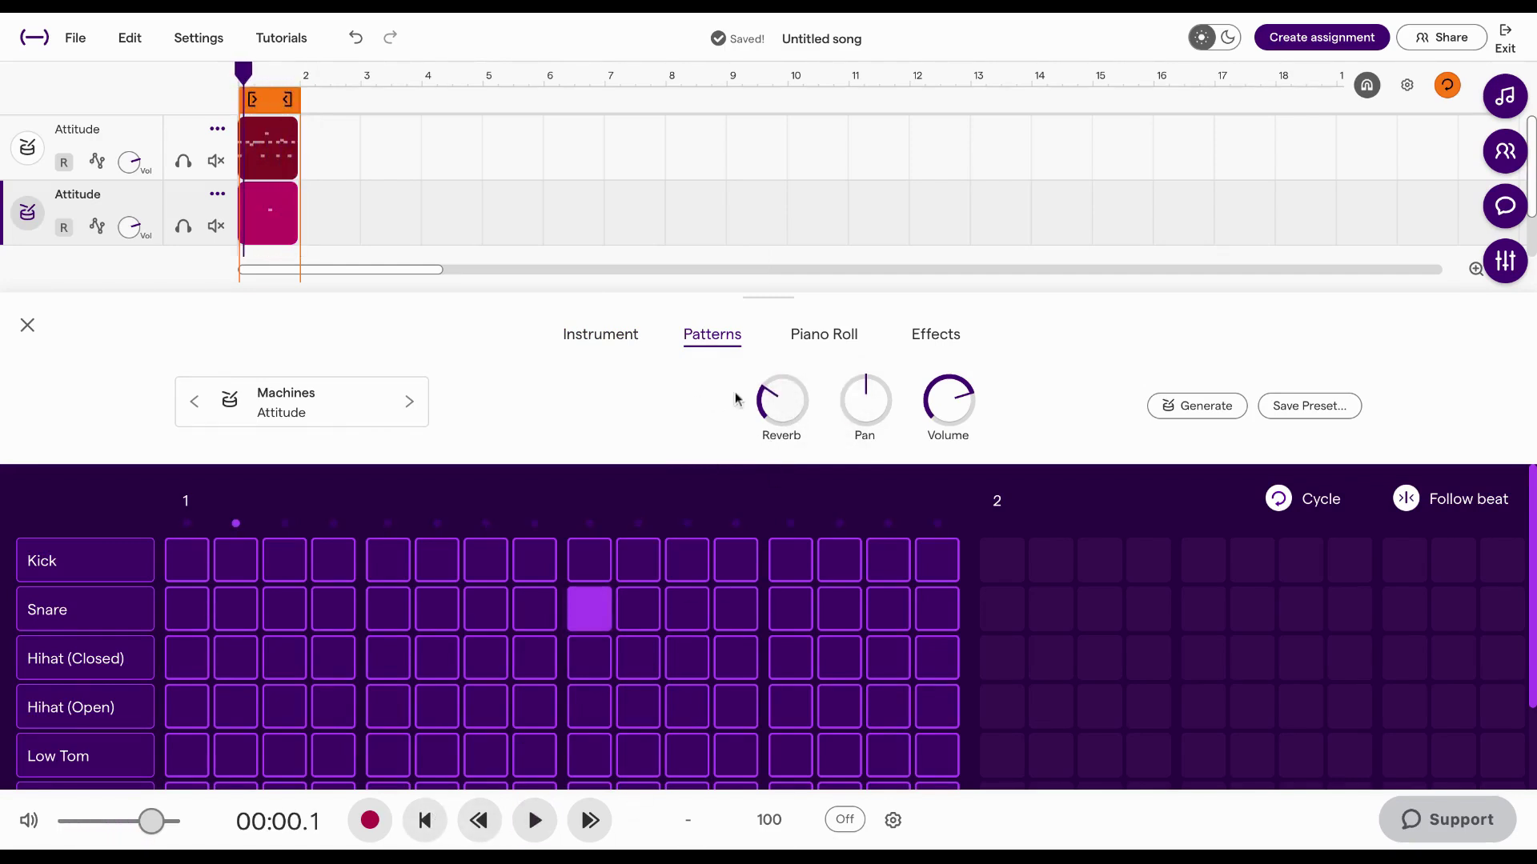
scroll(763, 396, "up", 3)
mouse_move(780, 394)
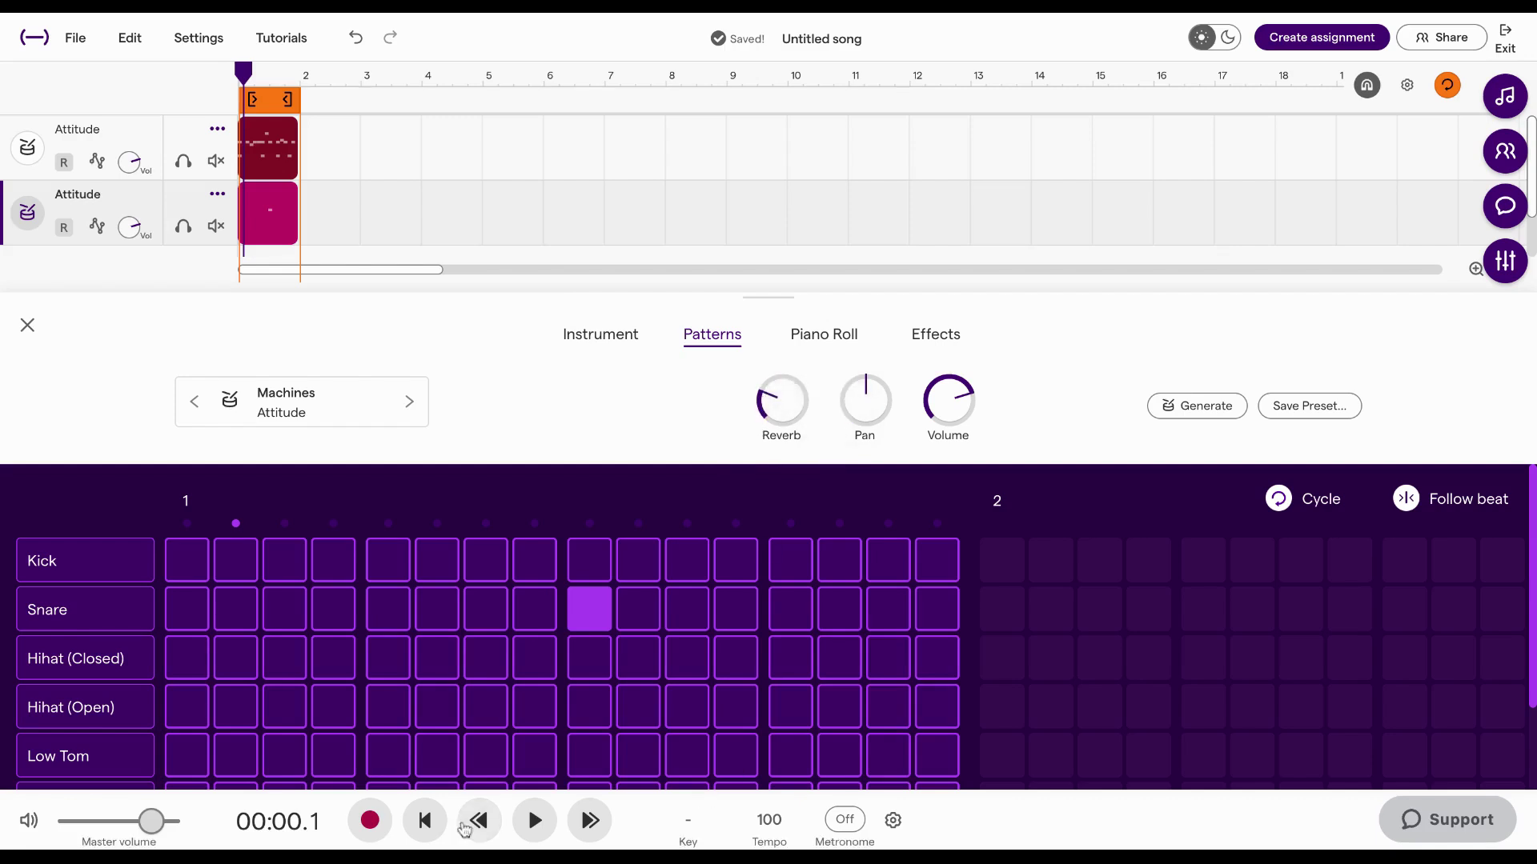
left_click(530, 829)
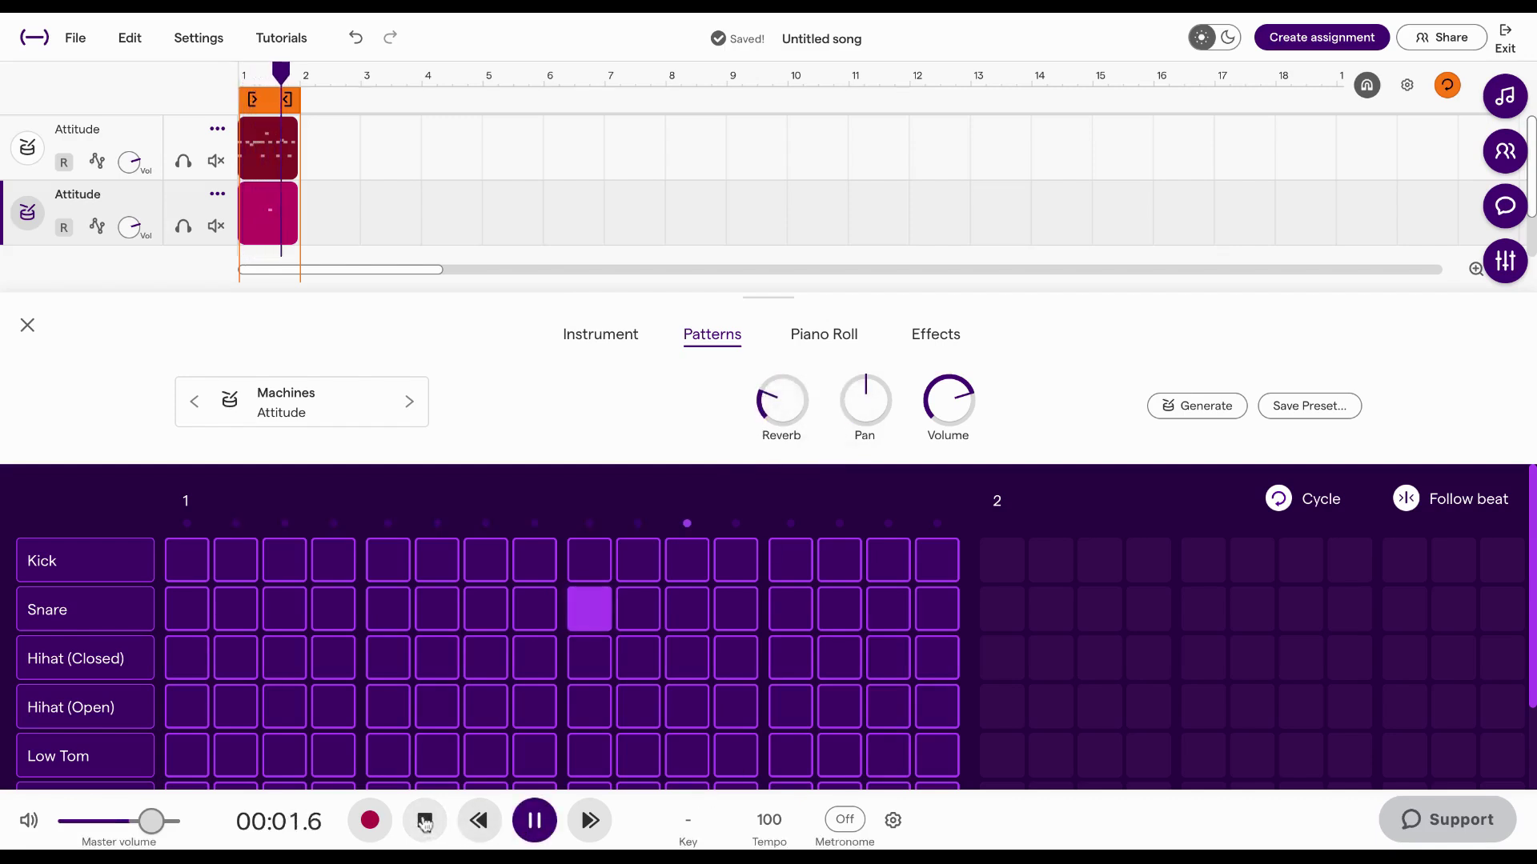
left_click(424, 823)
Step: Extend the top Attitude clip over bar 2, split it at bar 2, and open the second clip's pattern
left_click(27, 326)
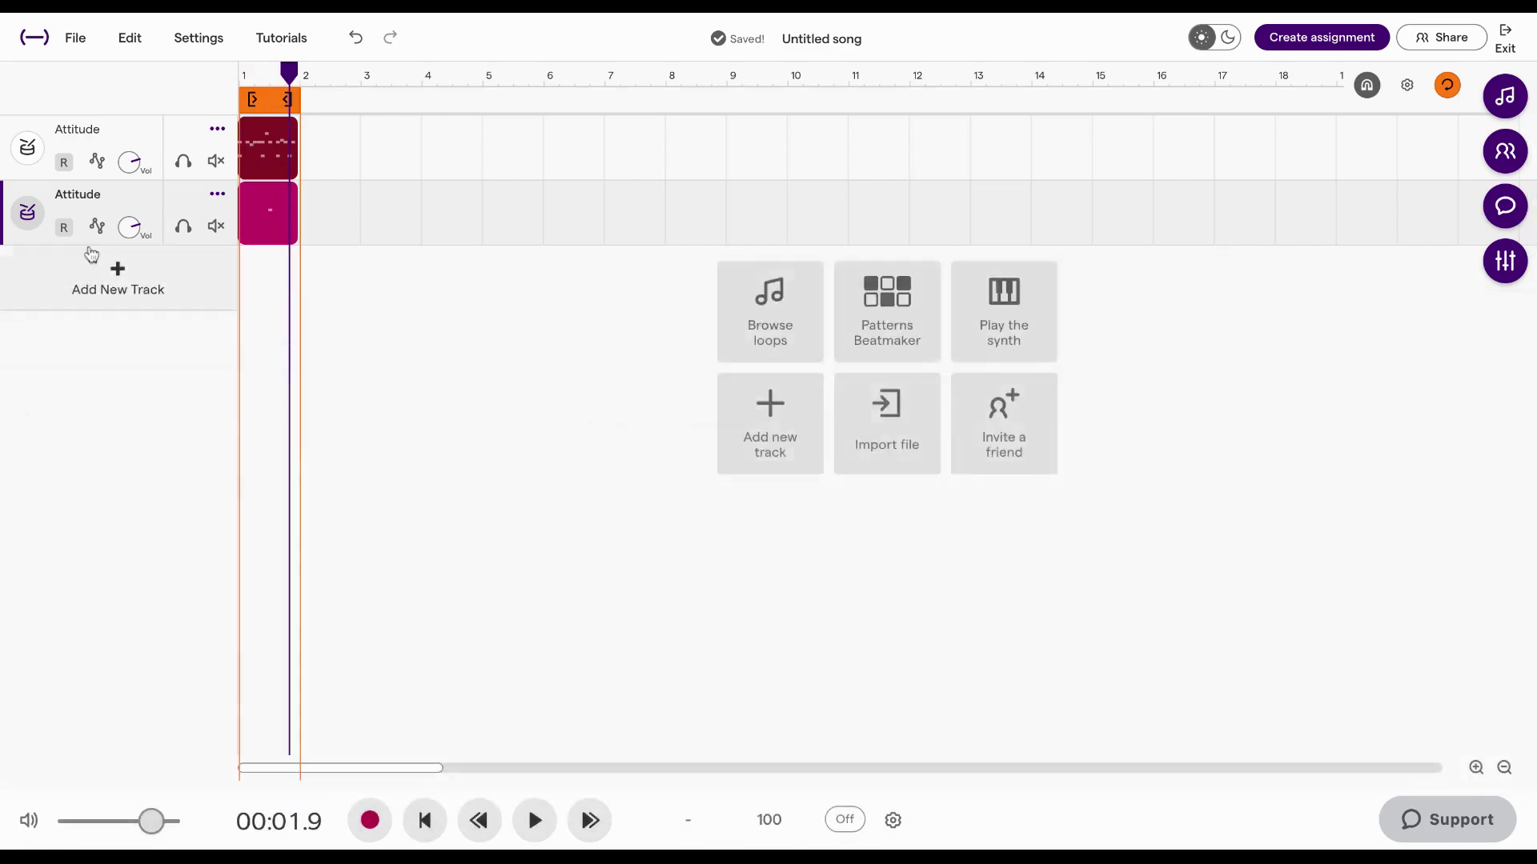
left_click_drag(286, 128, 357, 119)
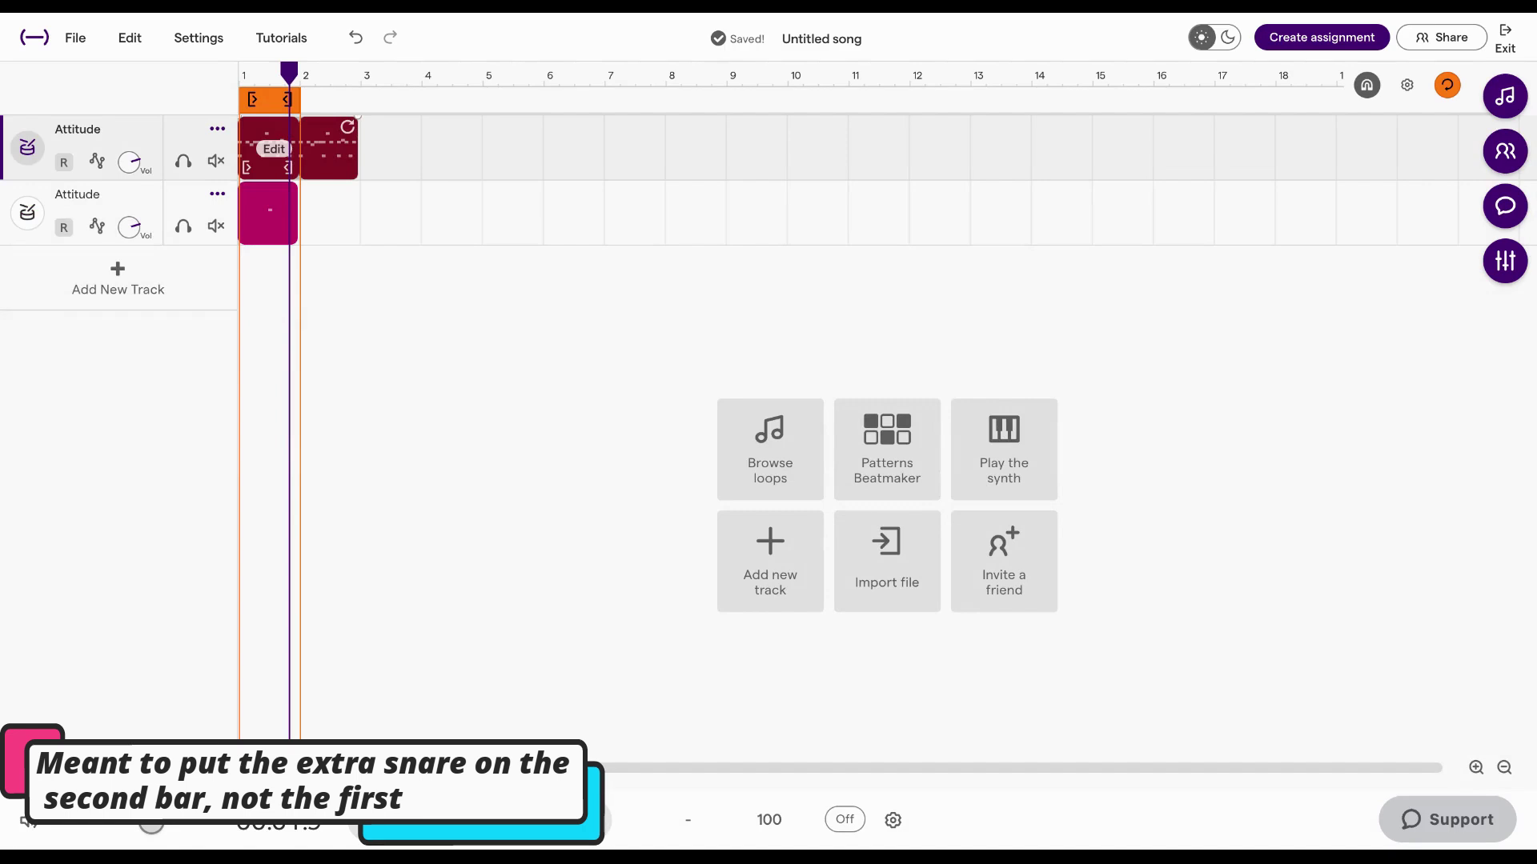
left_click(291, 80)
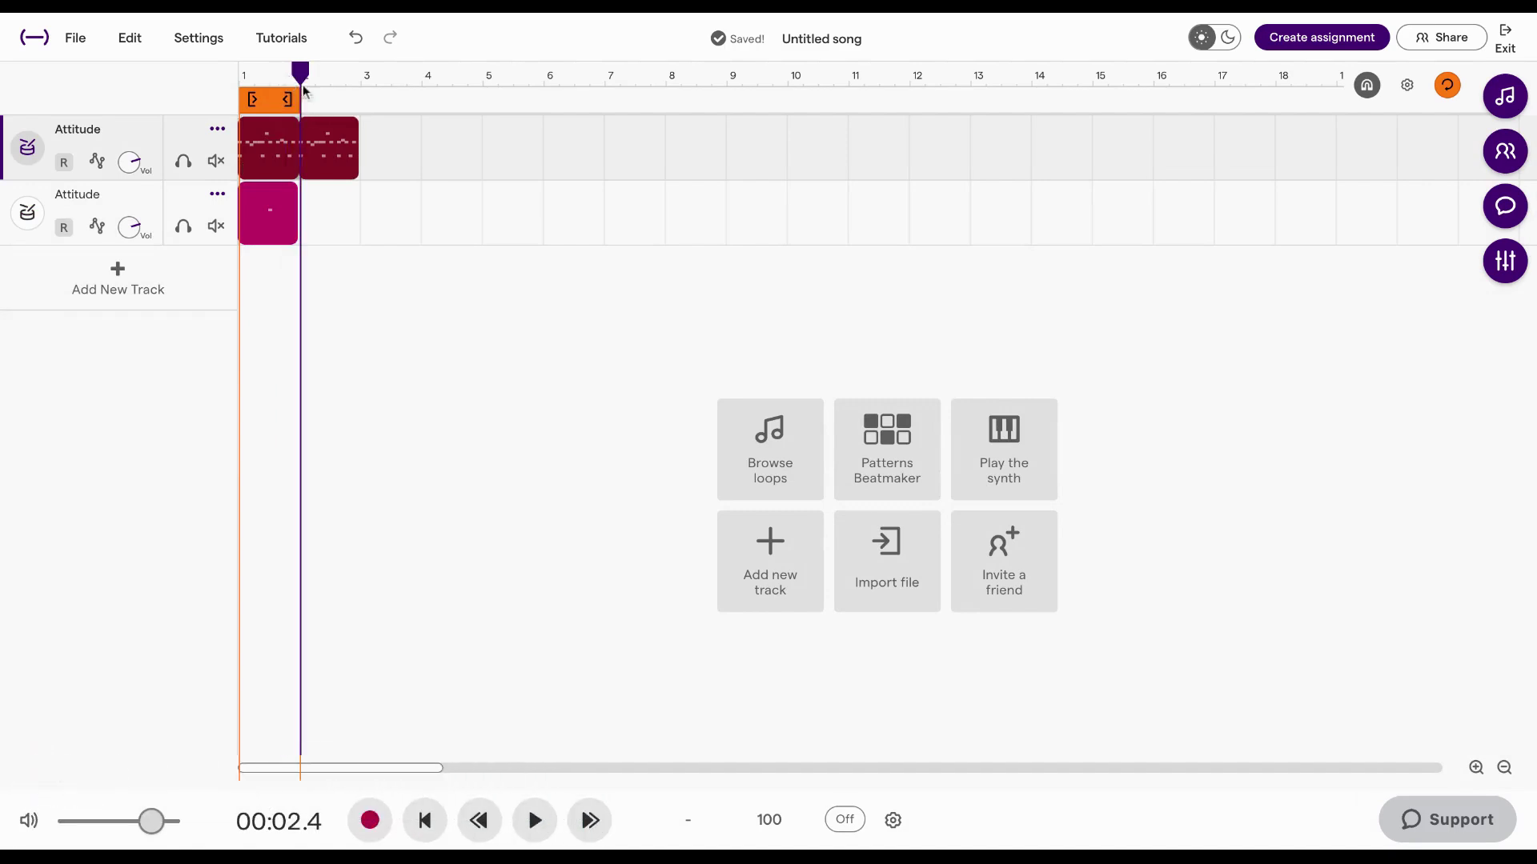
left_click(132, 39)
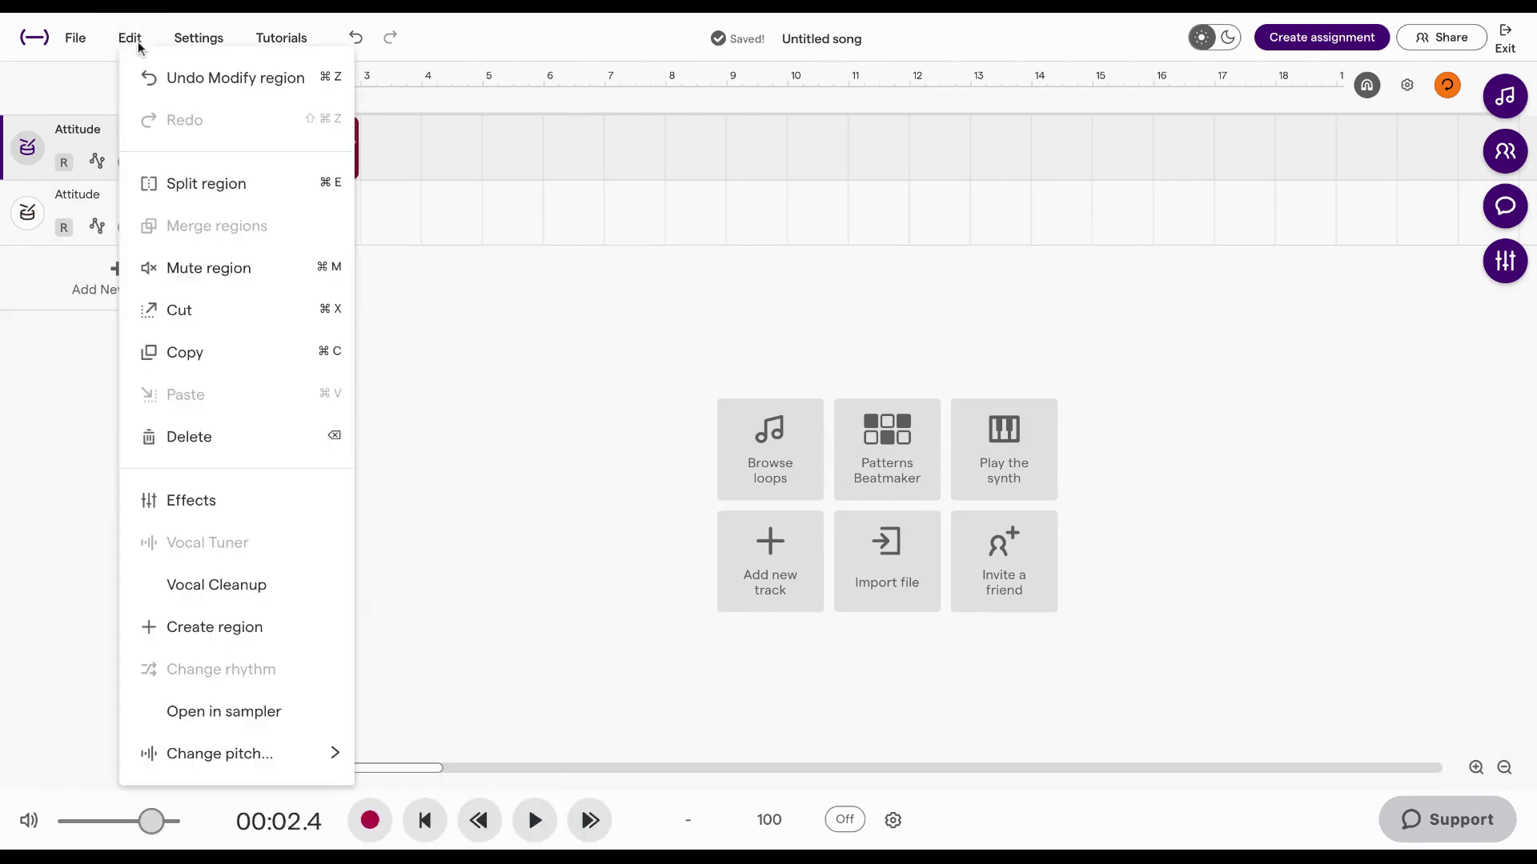
left_click(210, 183)
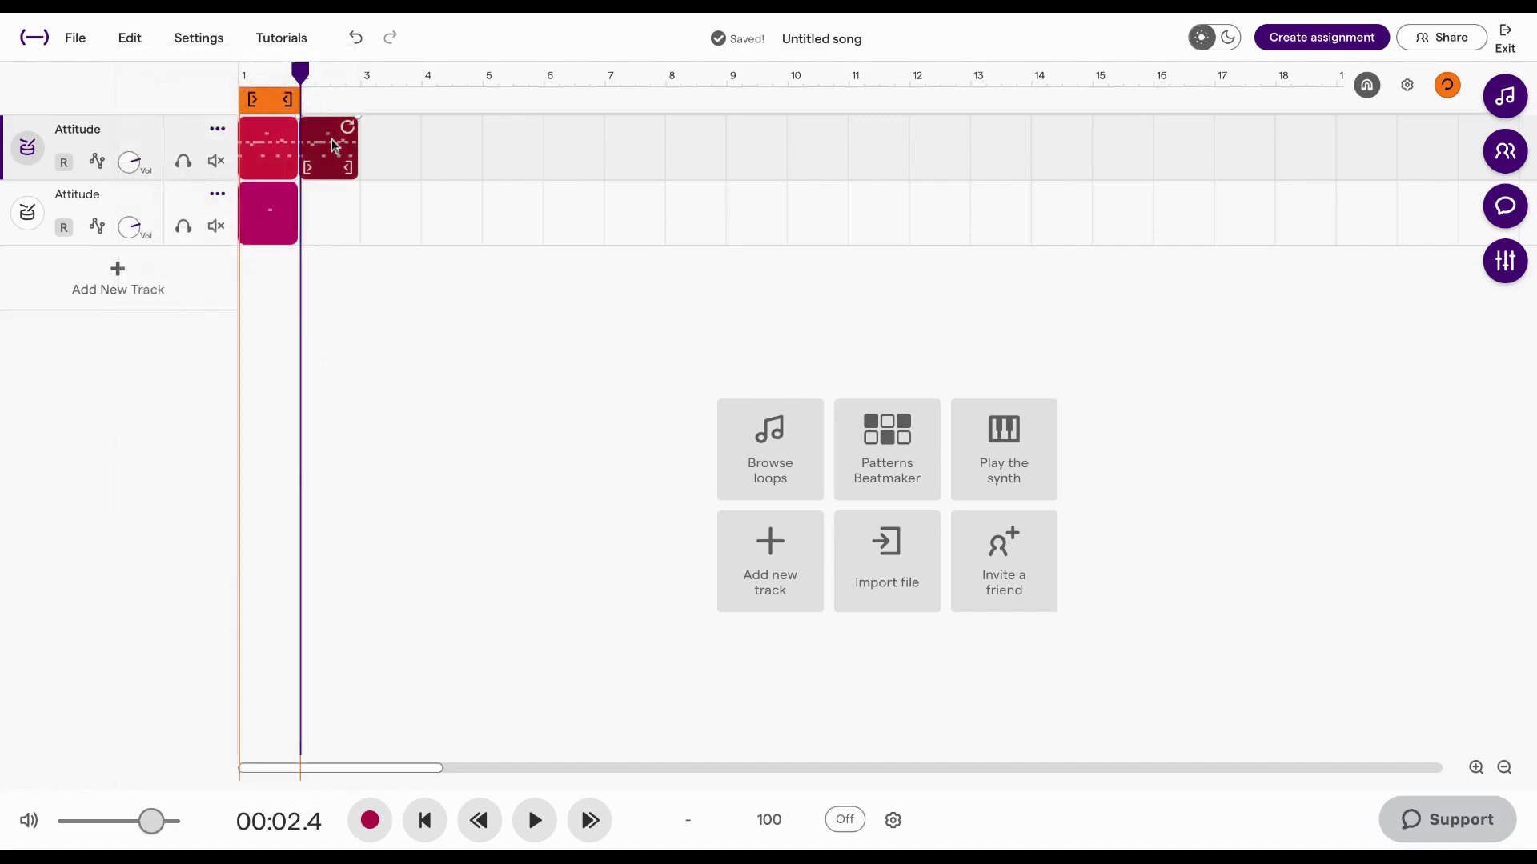
double_click(334, 147)
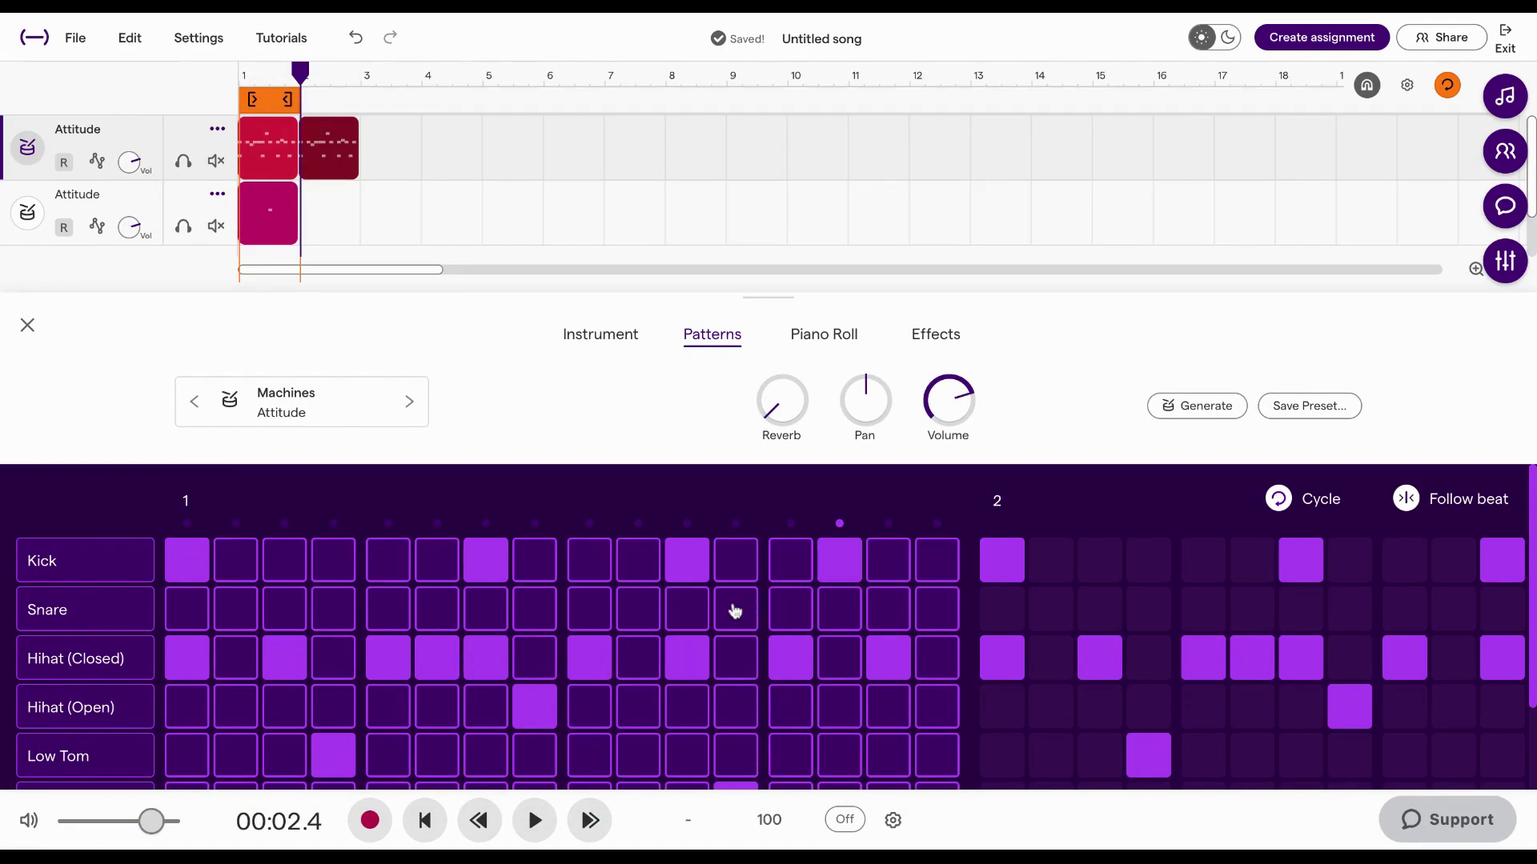
Step: Move the Attitude snare hit from step 14 to step 13 and start playback
left_click(796, 617)
left_click(842, 615)
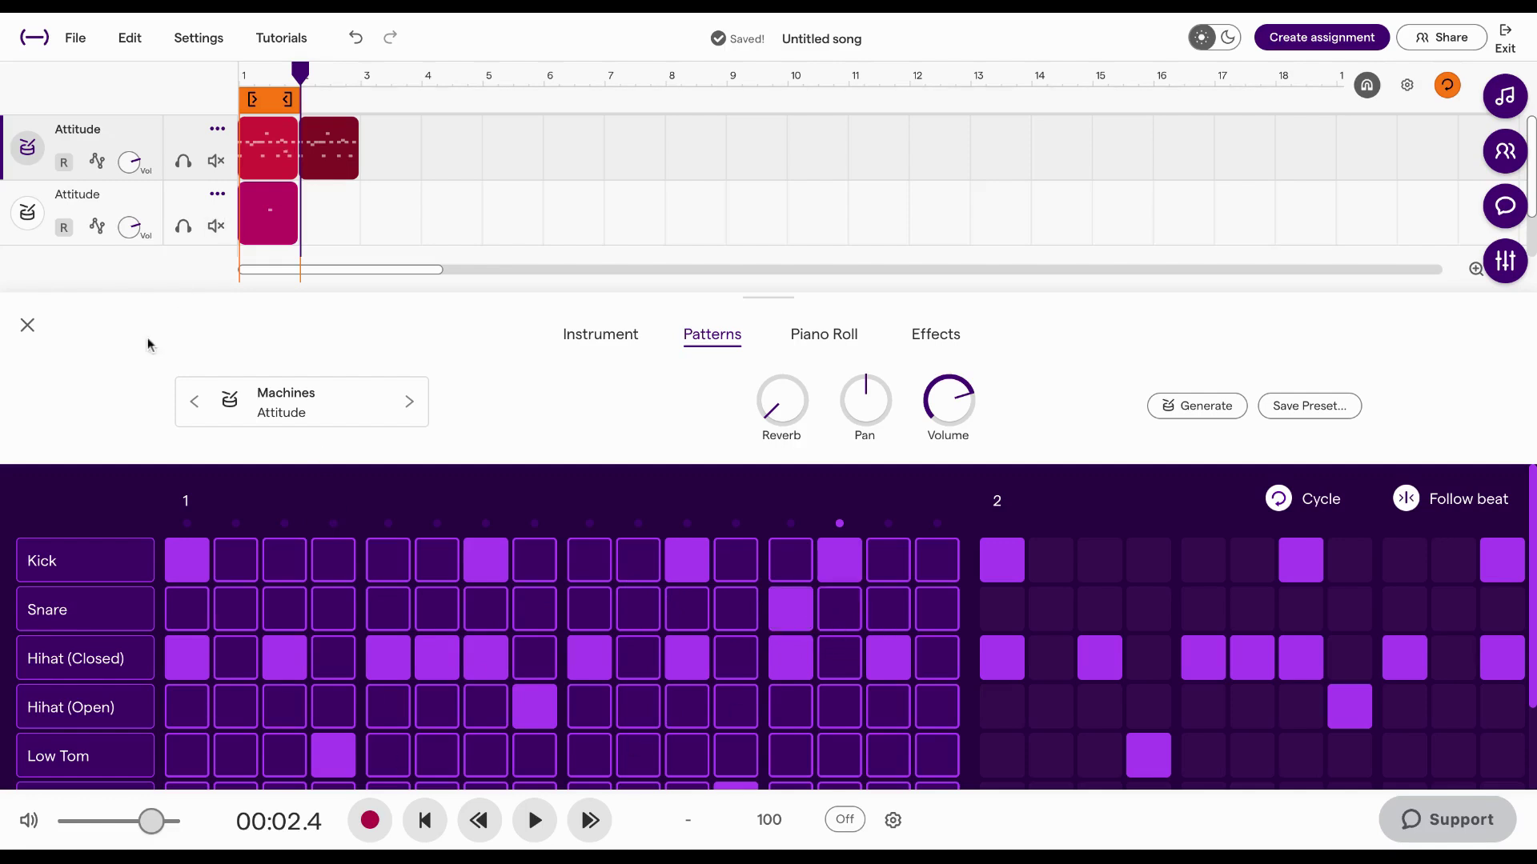
key("space")
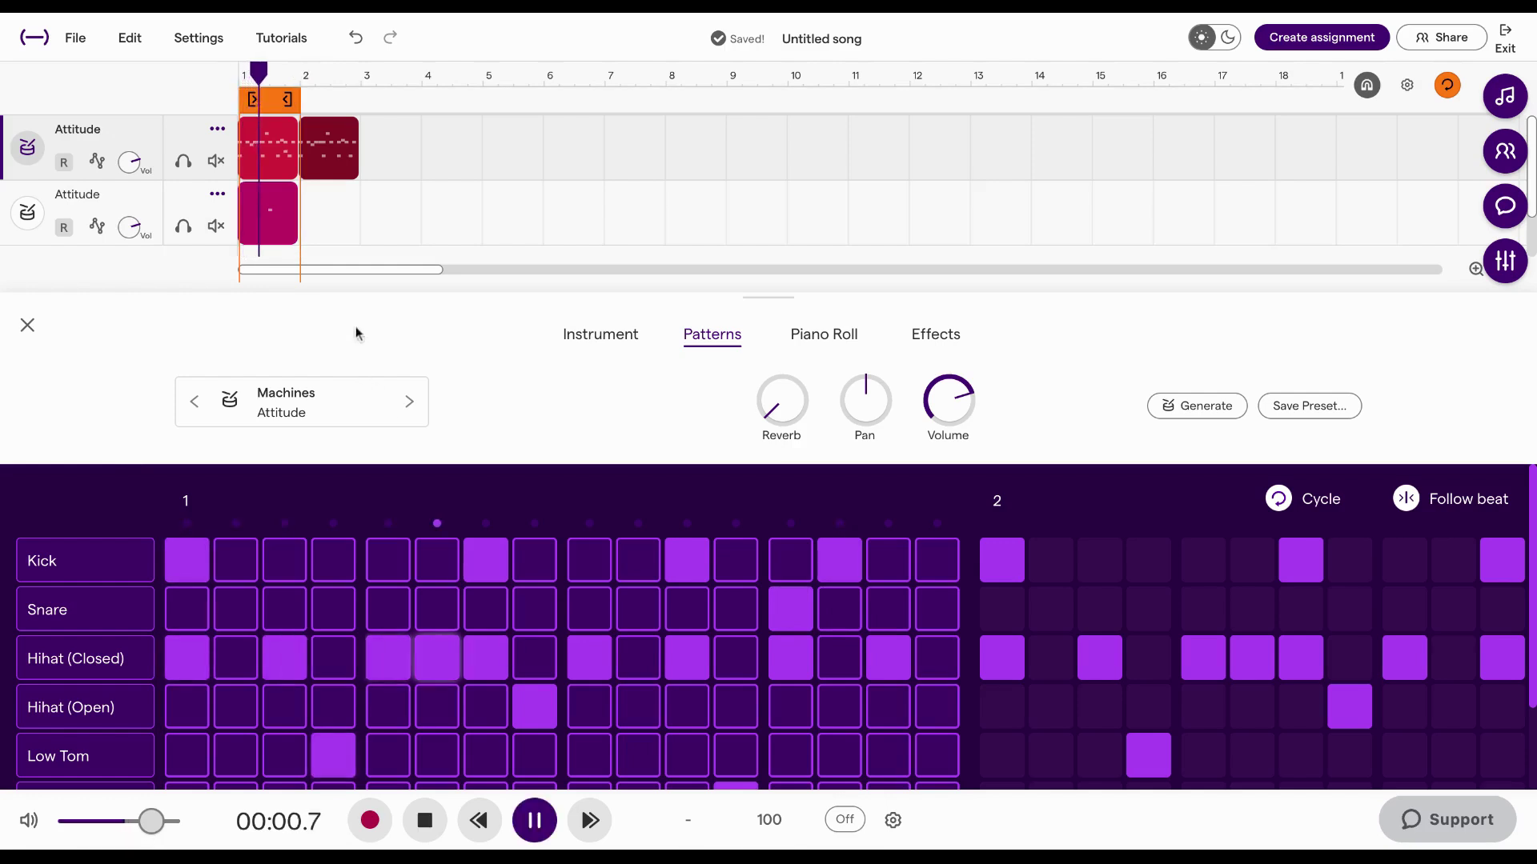
Step: Loop bars 1–2 and extend the second track's clip through bar 2, then stop playback
left_click_drag(301, 104, 376, 101)
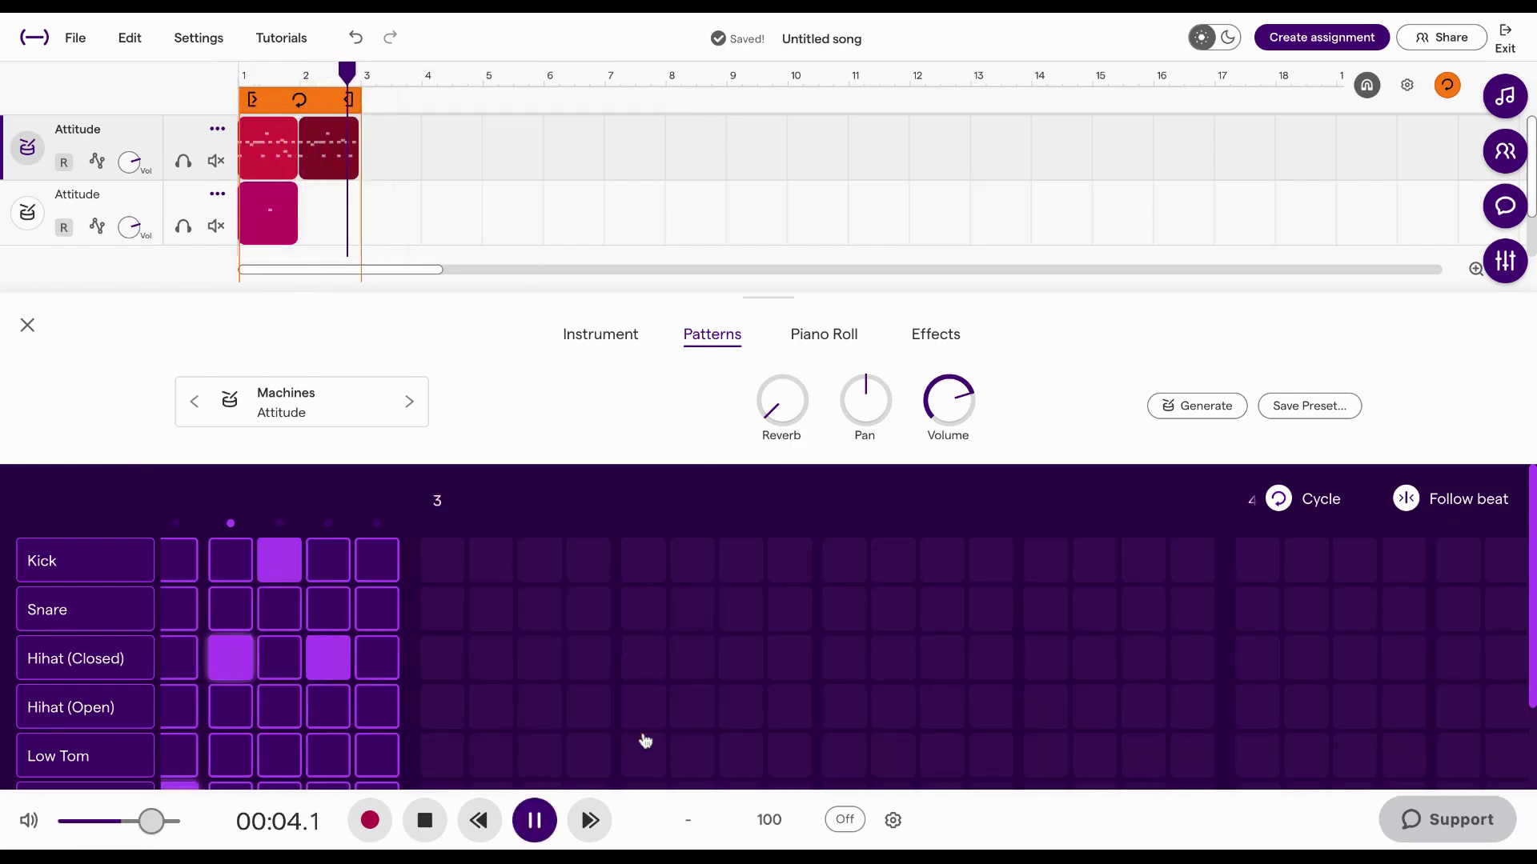
mouse_move(274, 203)
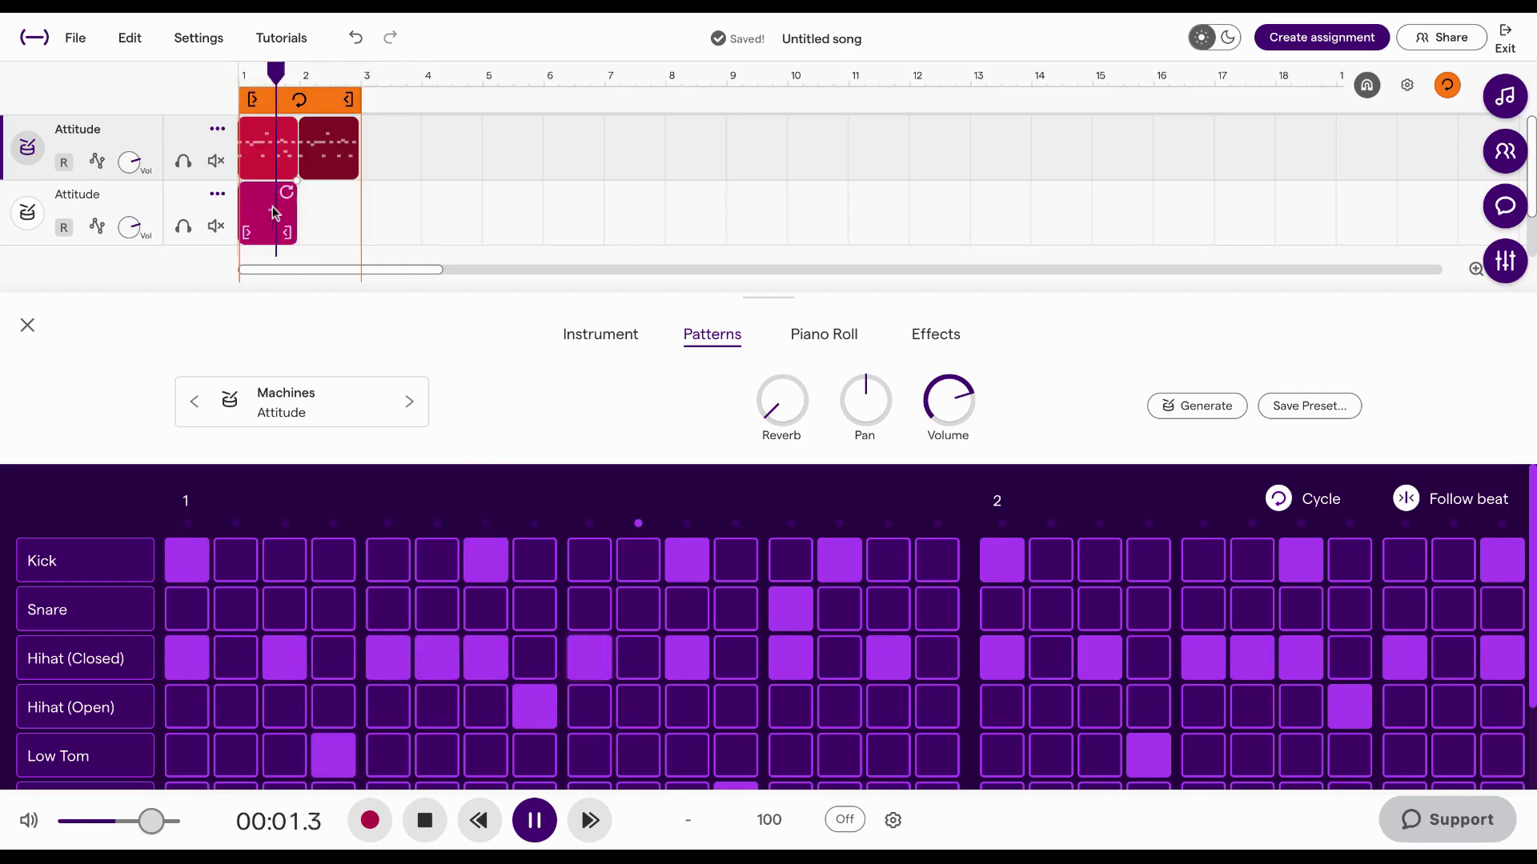
left_click_drag(286, 192, 350, 193)
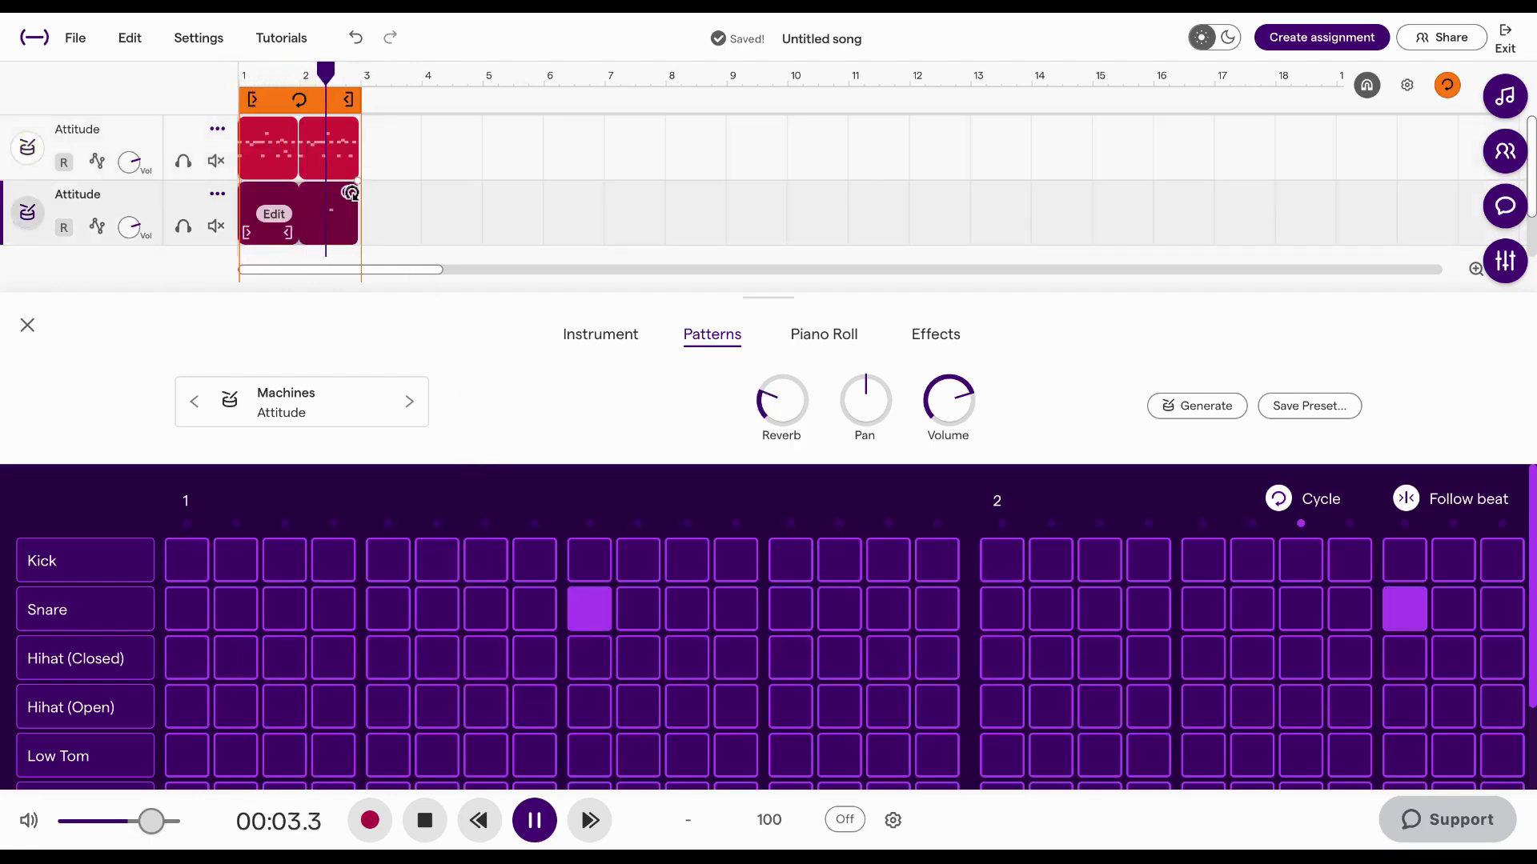
left_click(428, 828)
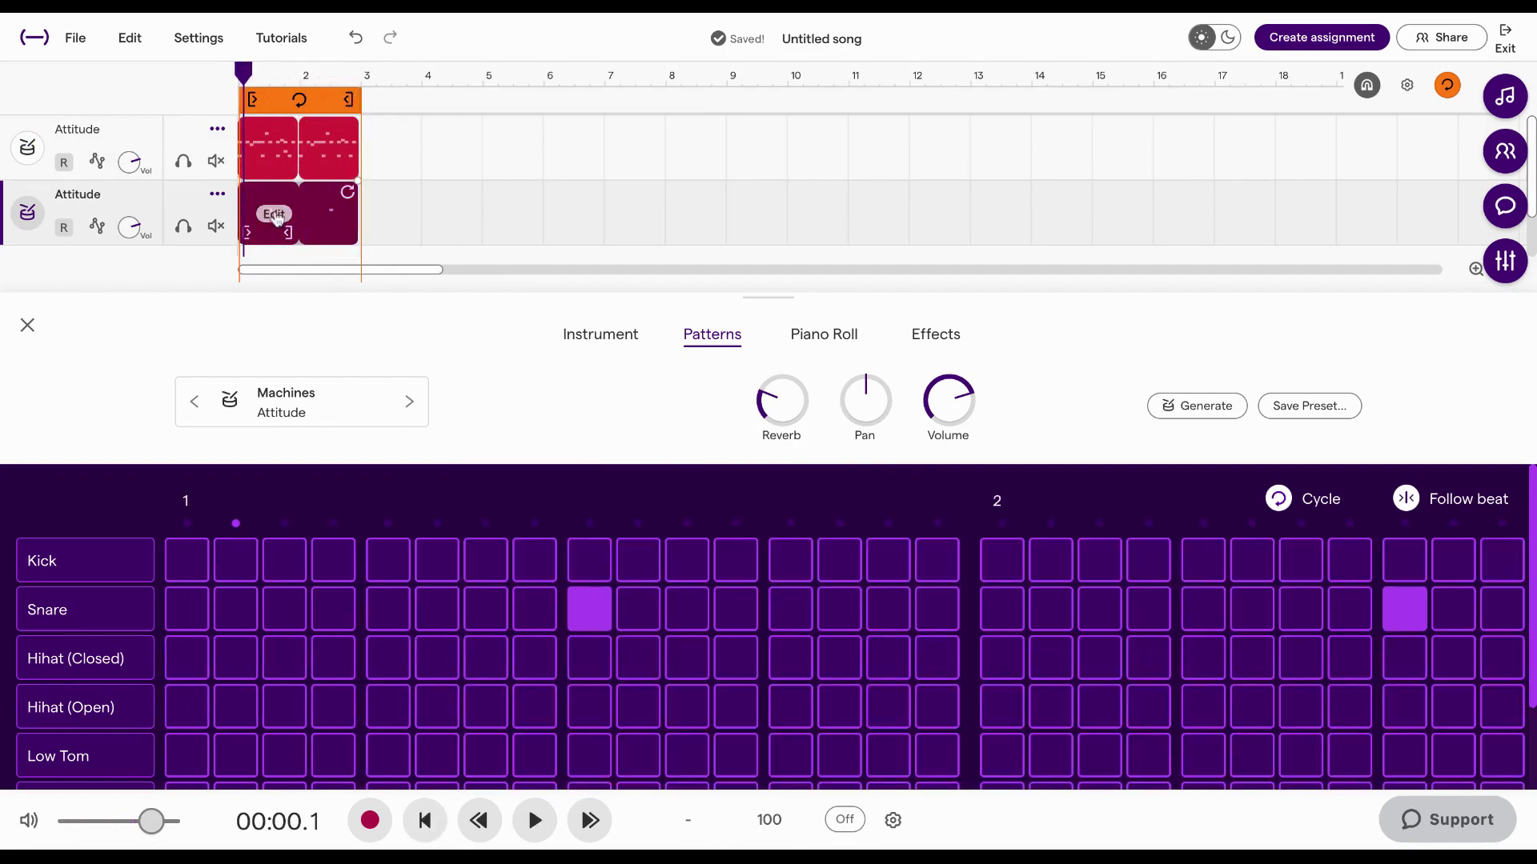
Step: Close the pattern editor and add a new Drums & Machines track
left_click(26, 326)
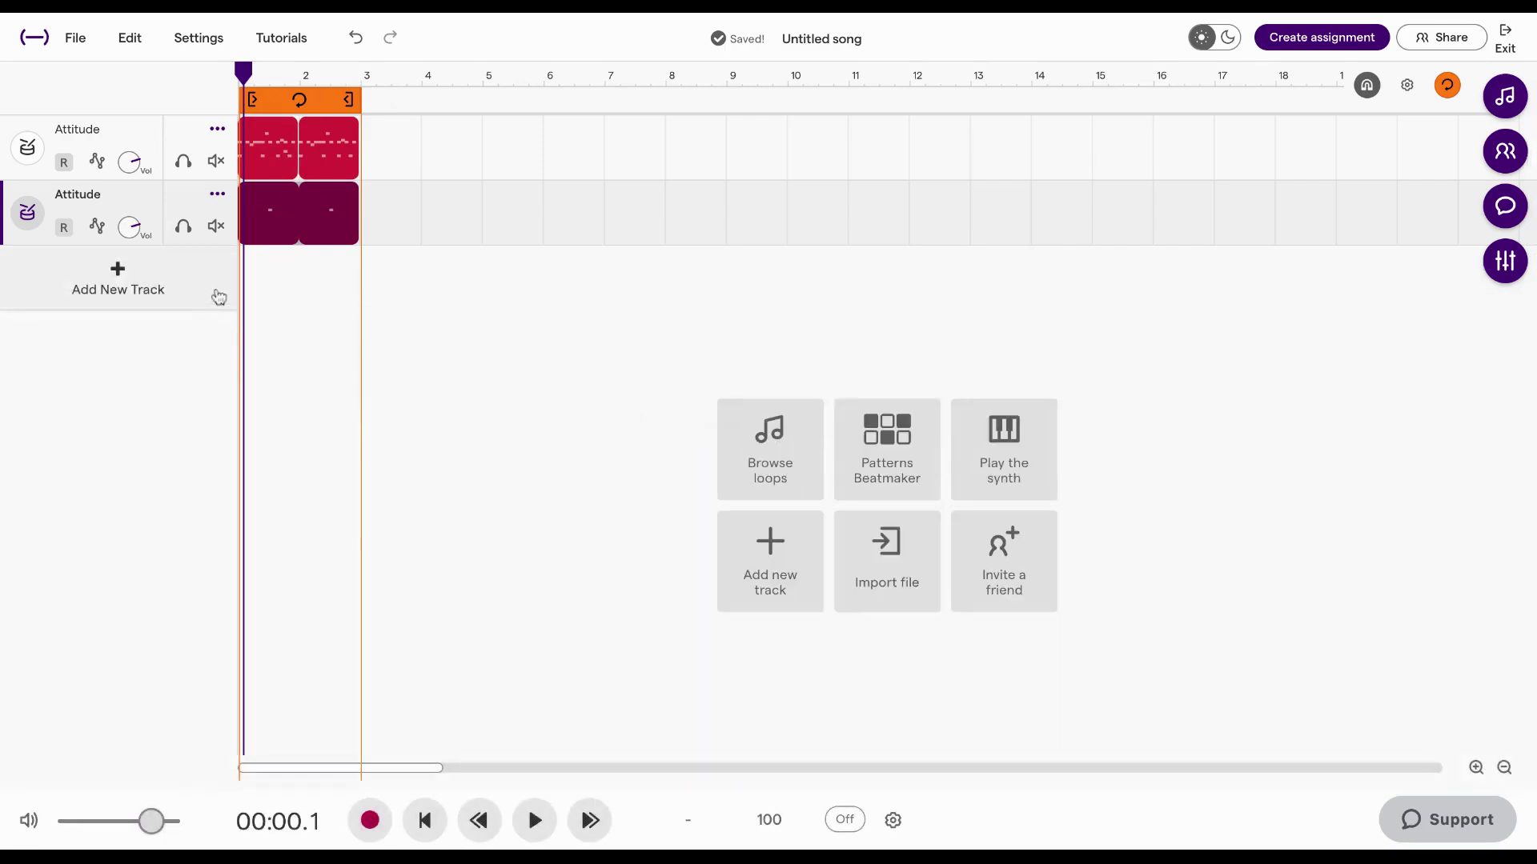
left_click(134, 275)
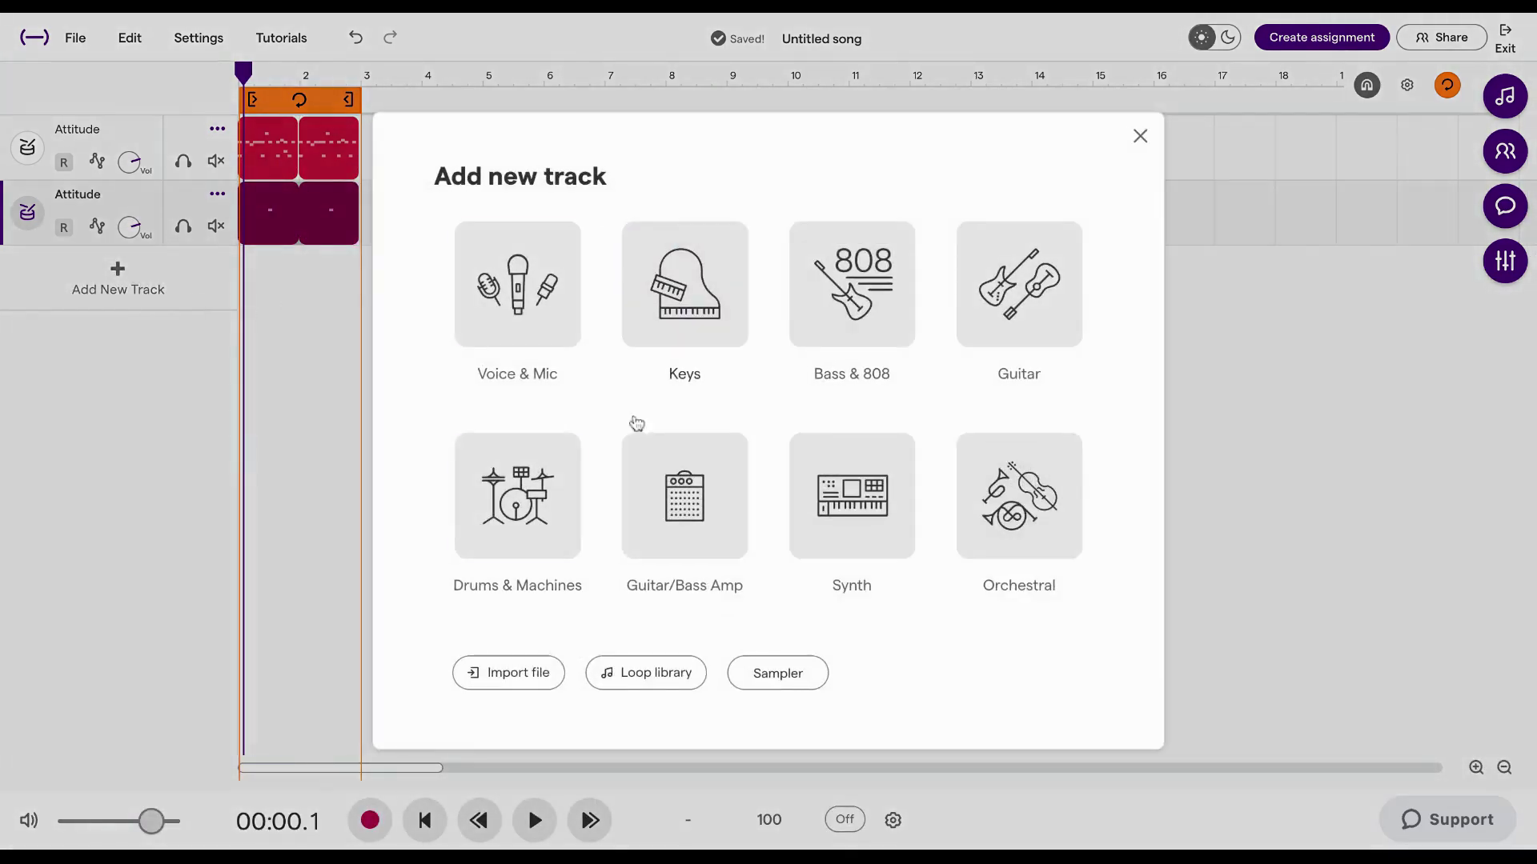
left_click(522, 494)
Step: Switch the new track to the Vanilla kit, add a snare on step 9, and play
left_click(278, 411)
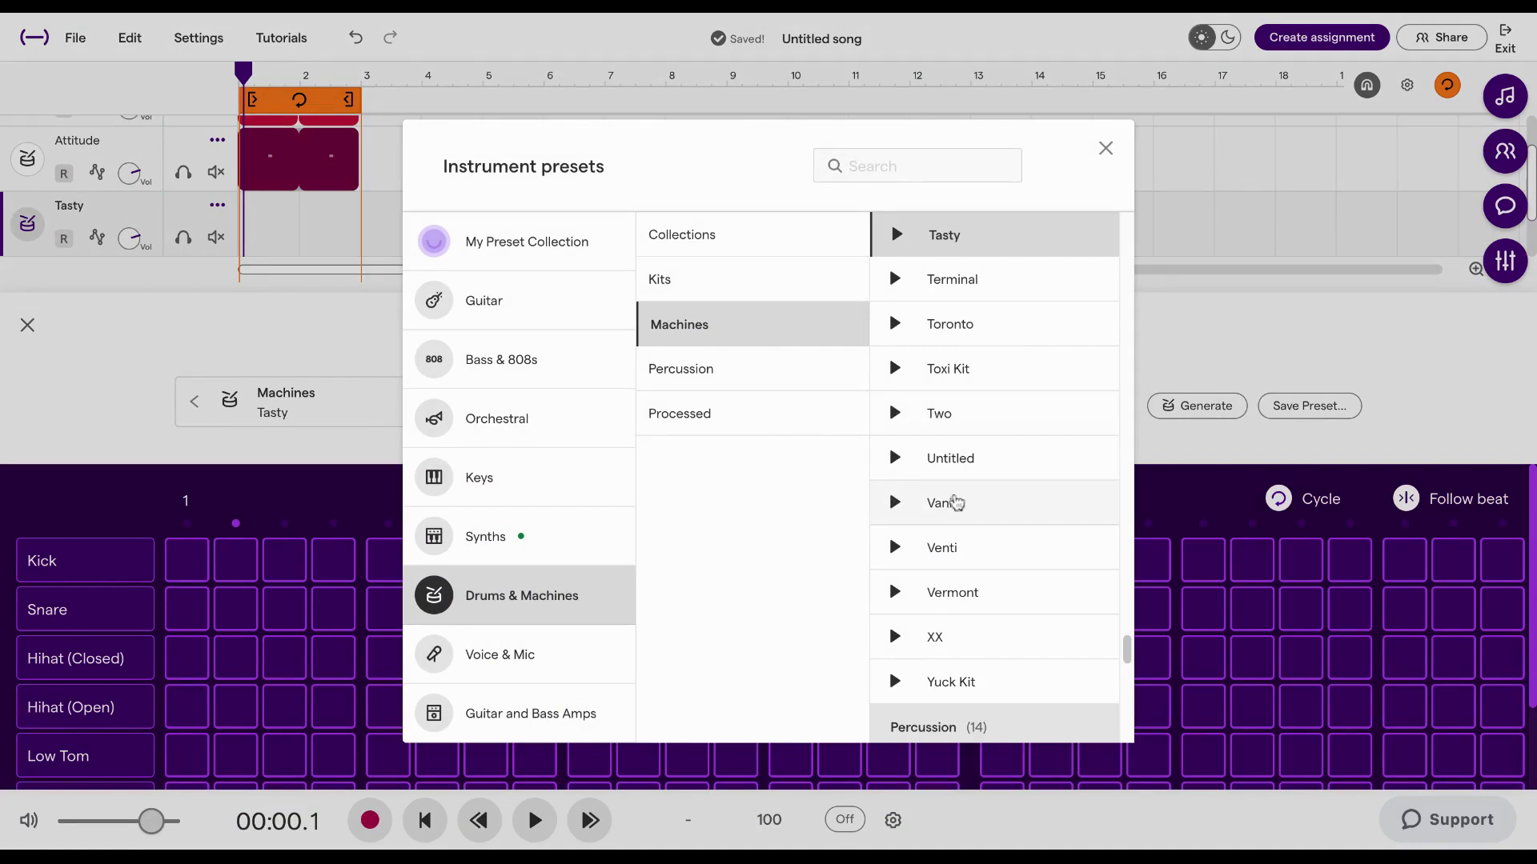
left_click(955, 502)
left_click(148, 365)
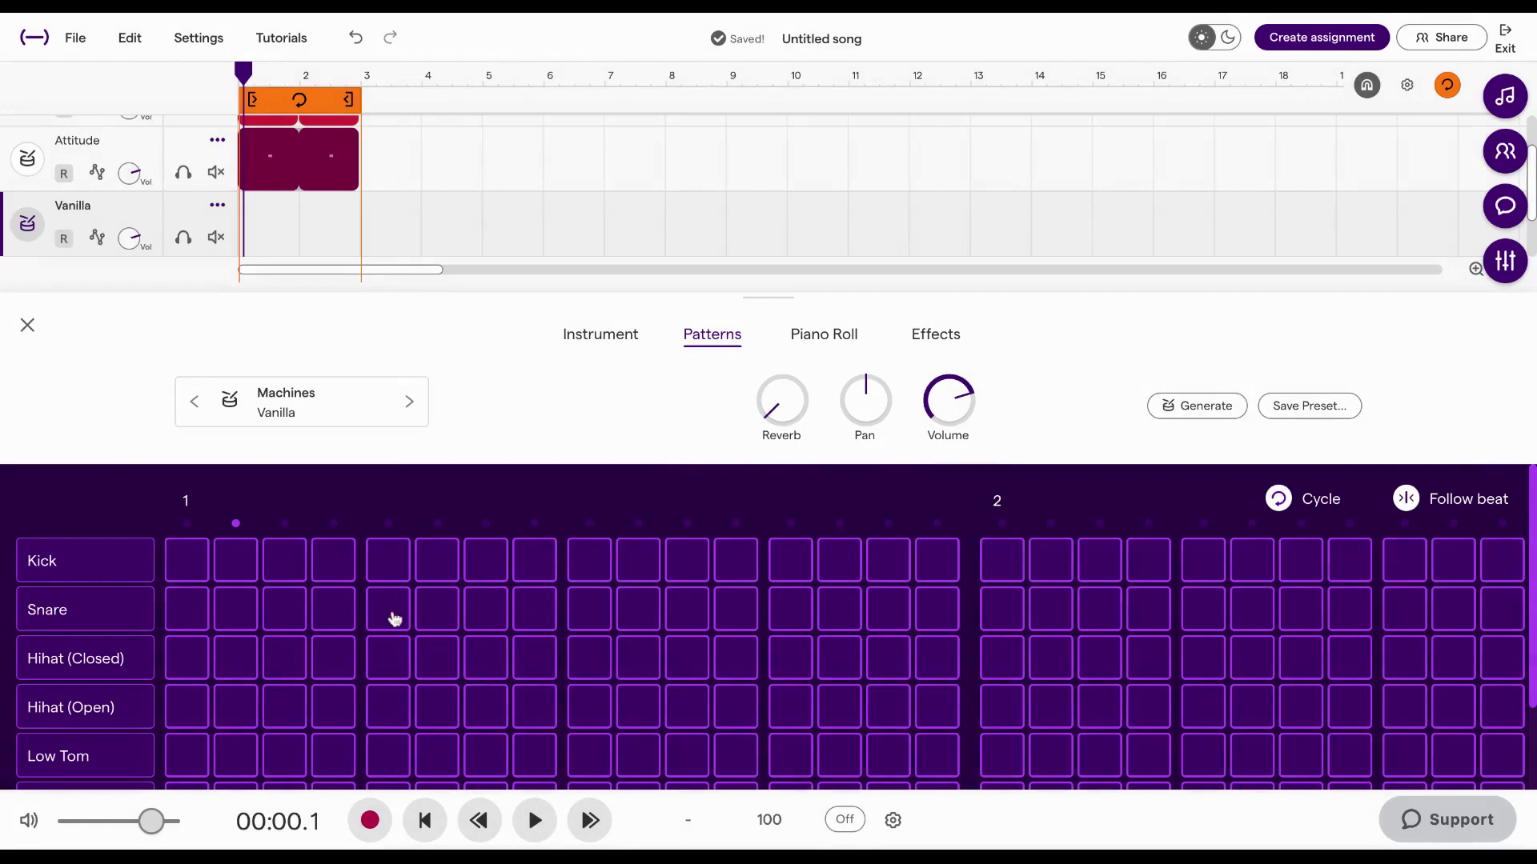
left_click(589, 613)
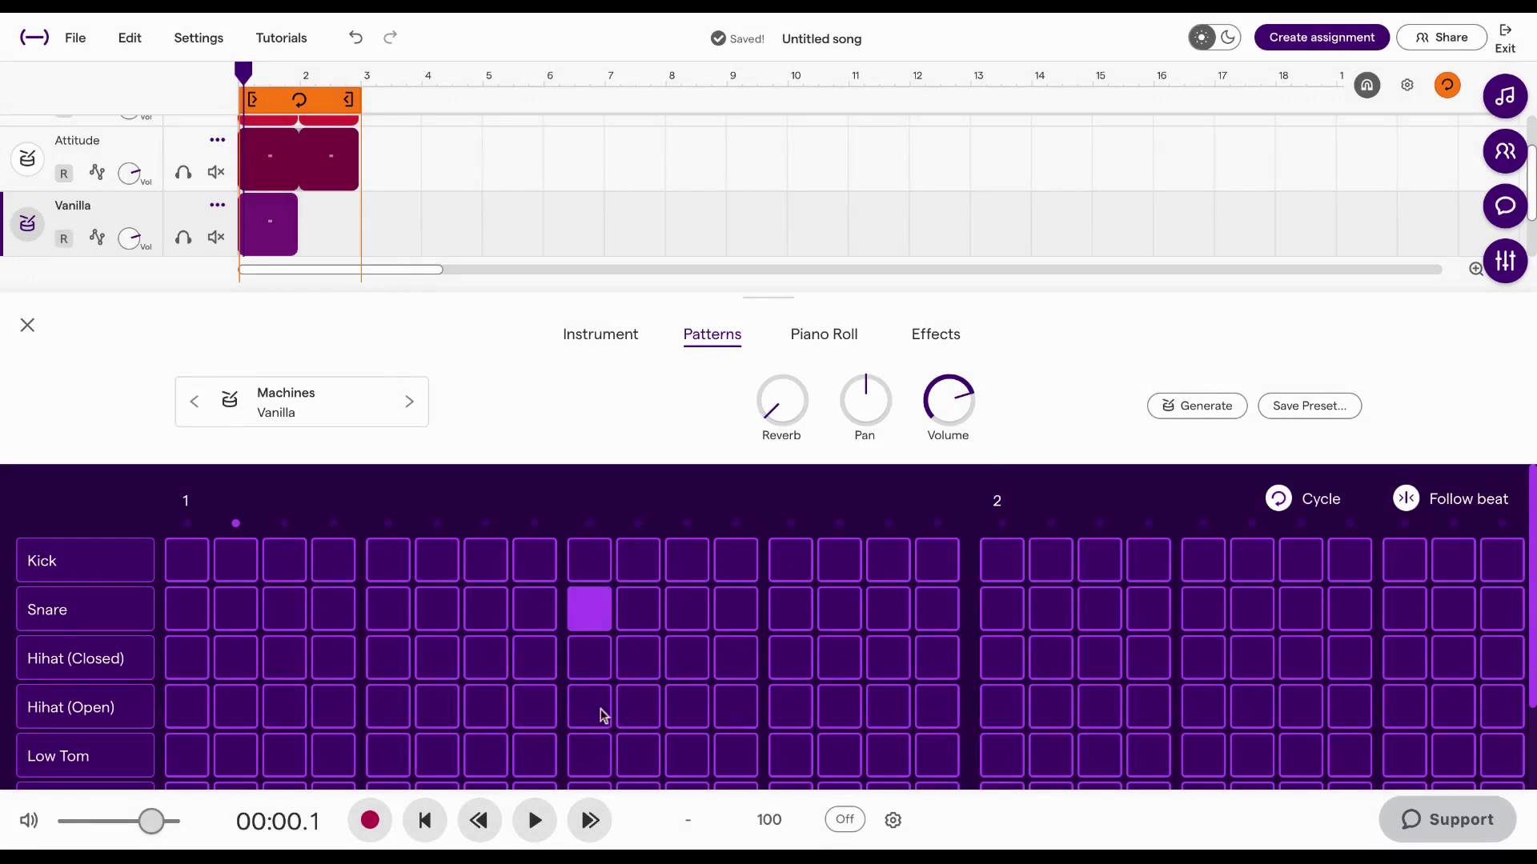
left_click(534, 820)
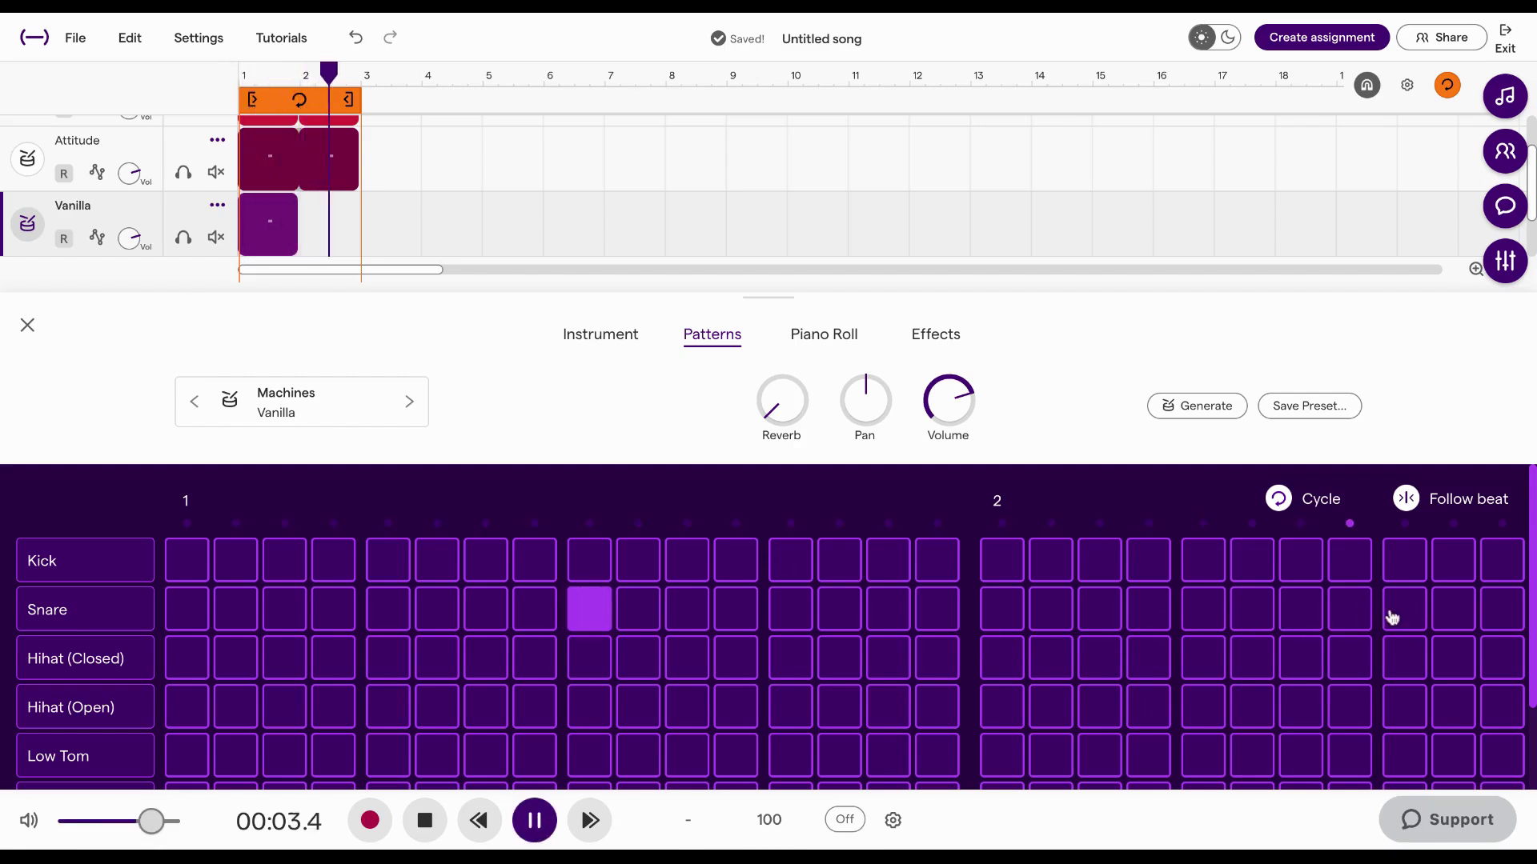
Step: Add Vanilla snare hits on step 9 of bar 2 and step 13 of bar 1
left_click(1392, 615)
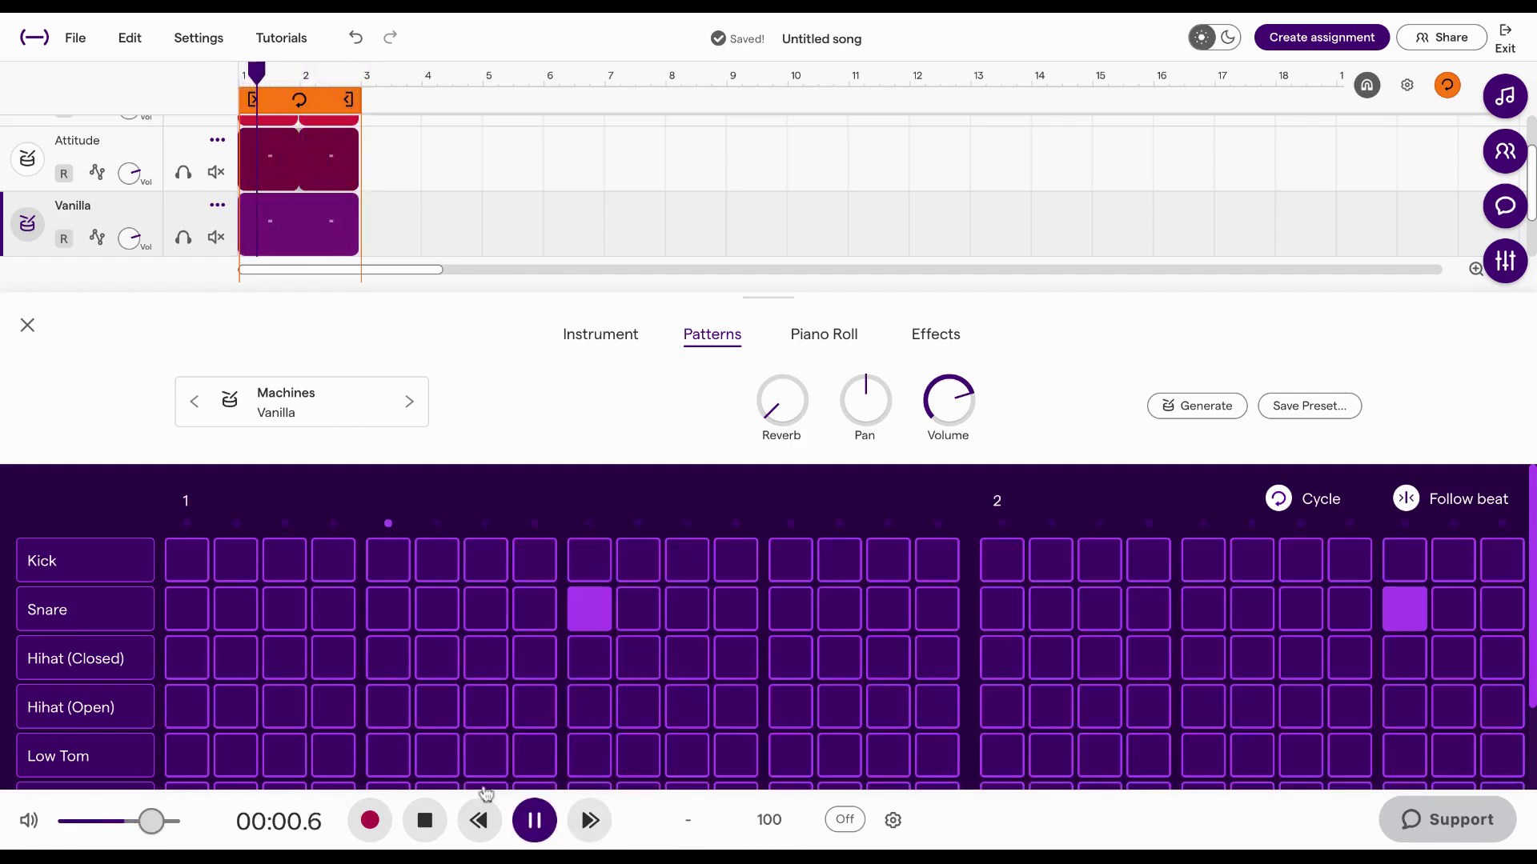
left_click(794, 623)
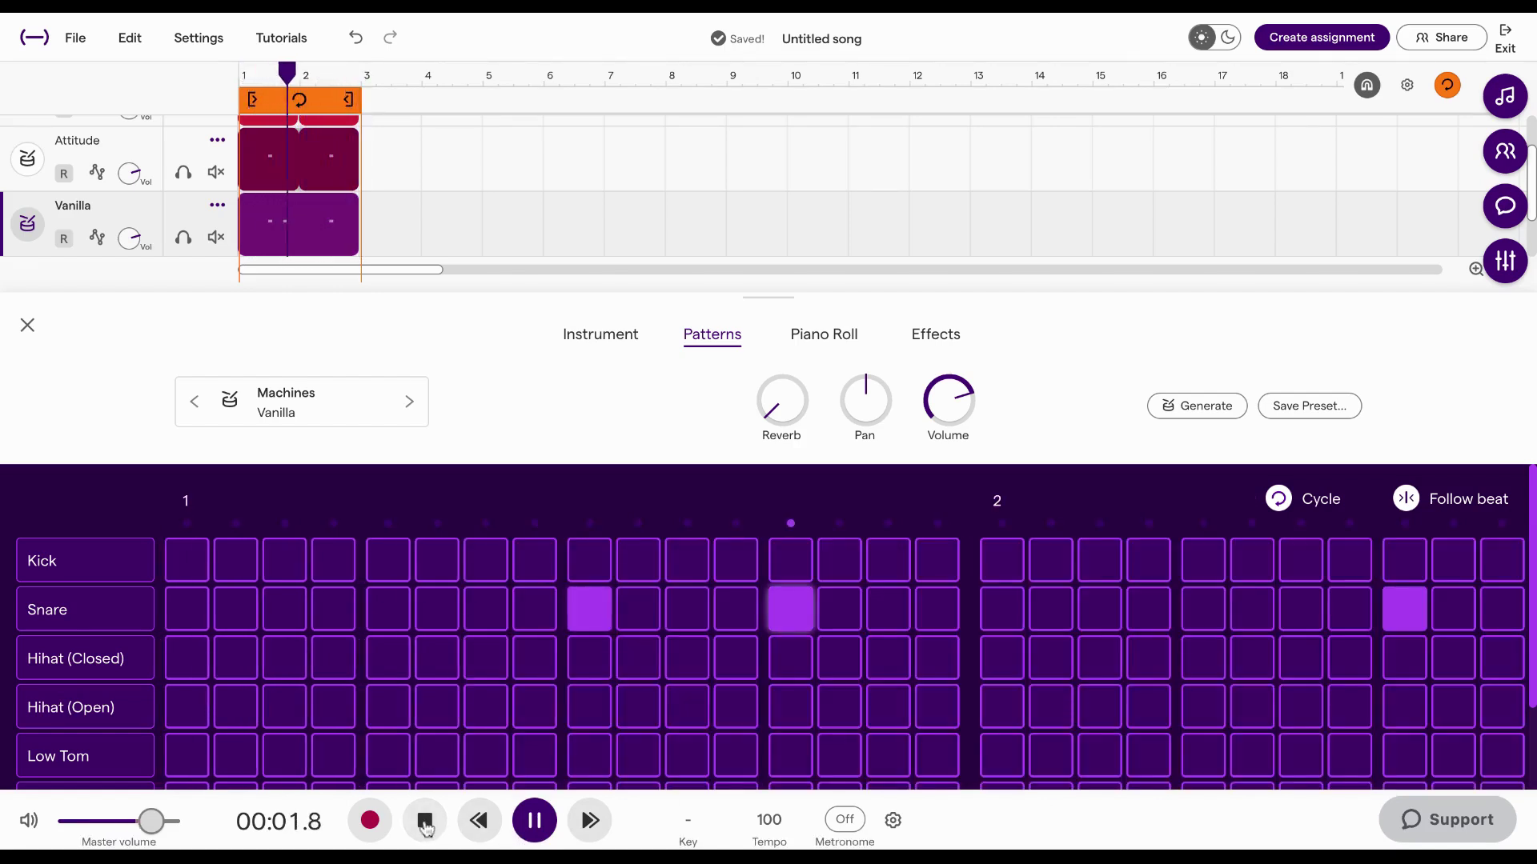
left_click(425, 821)
Step: Reorder the top Attitude clips back into bars 1 and 2 and return to the song start
scroll(272, 192, "up", 1)
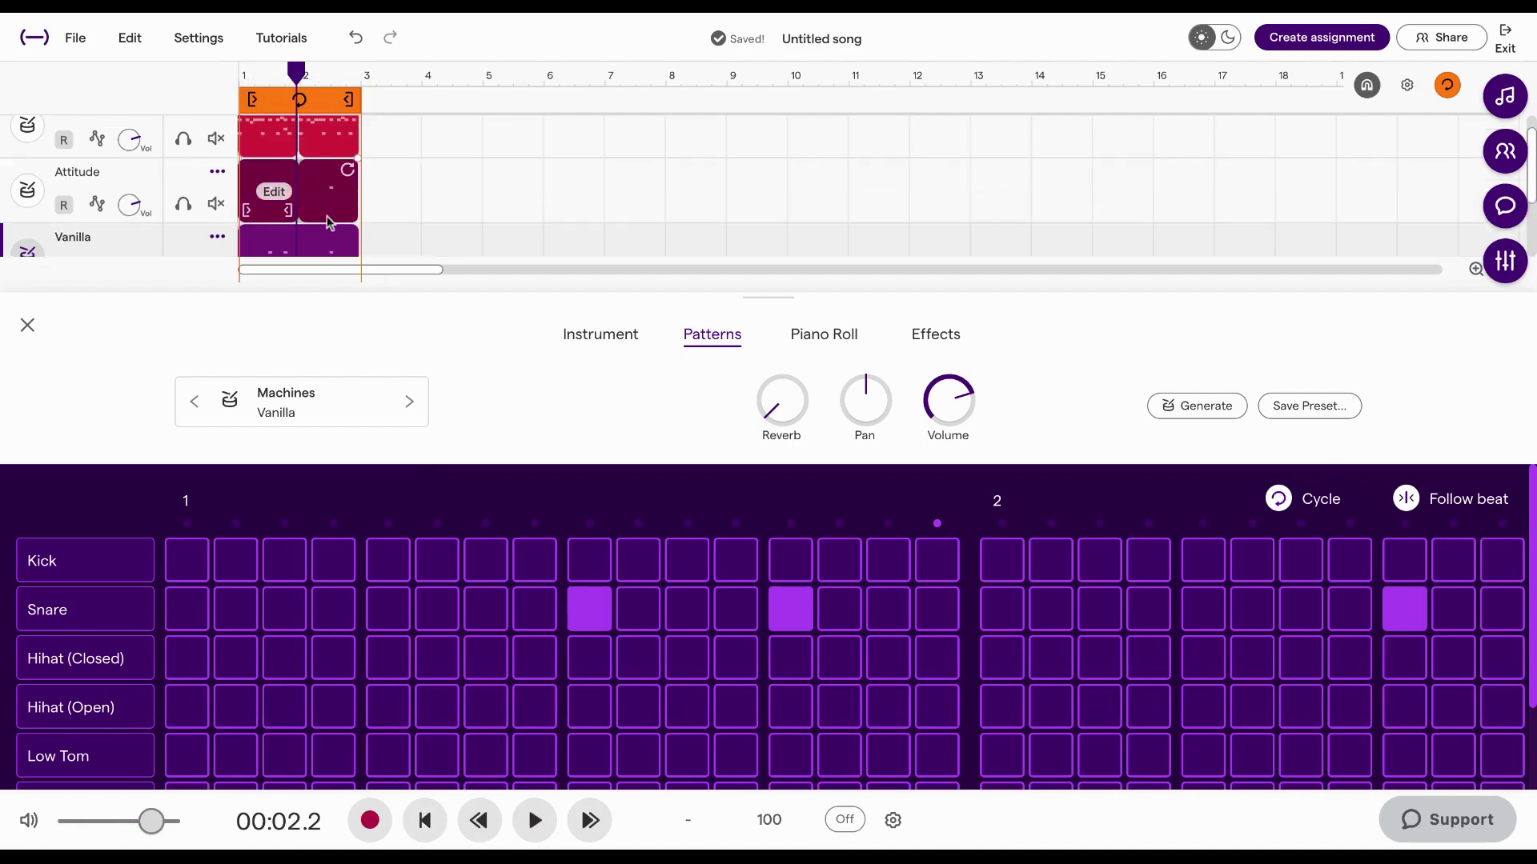
left_click(289, 157)
left_click_drag(289, 157, 439, 157)
left_click(332, 155)
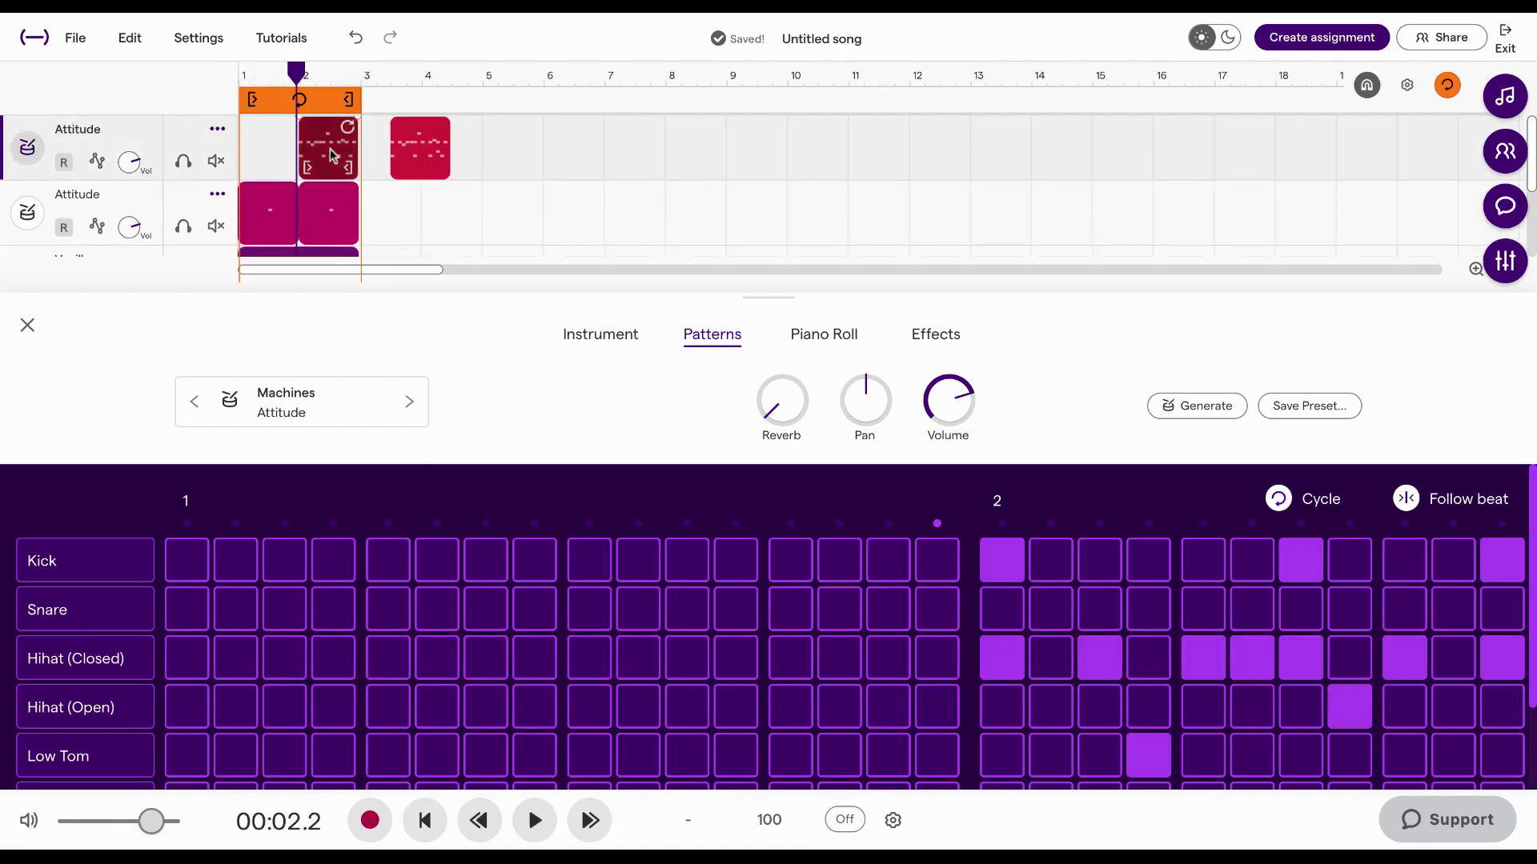
key("Left")
left_click(425, 155)
key("Left")
key("Left")
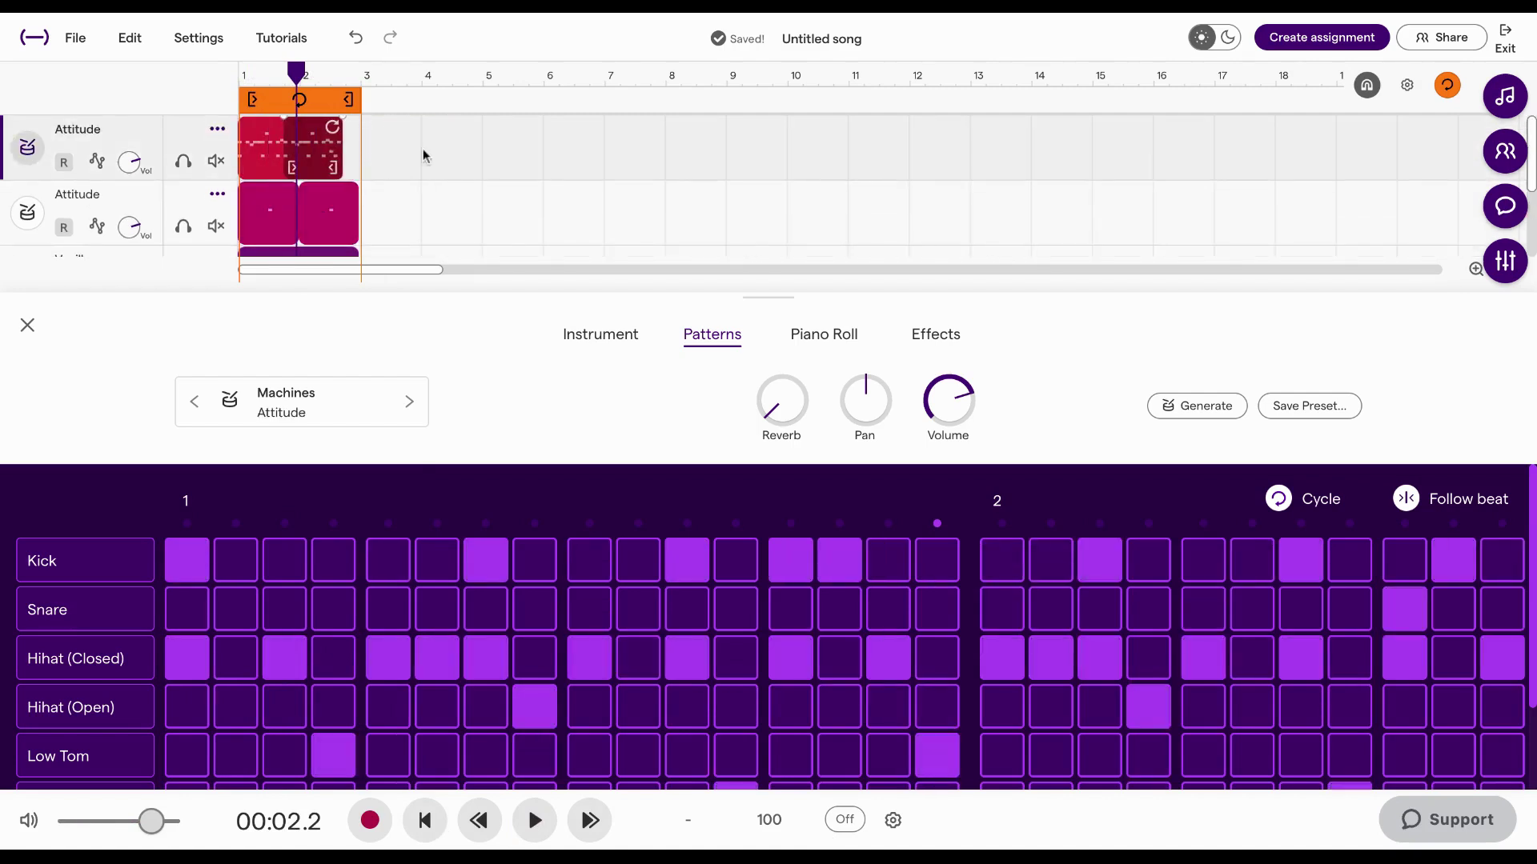
key("Return")
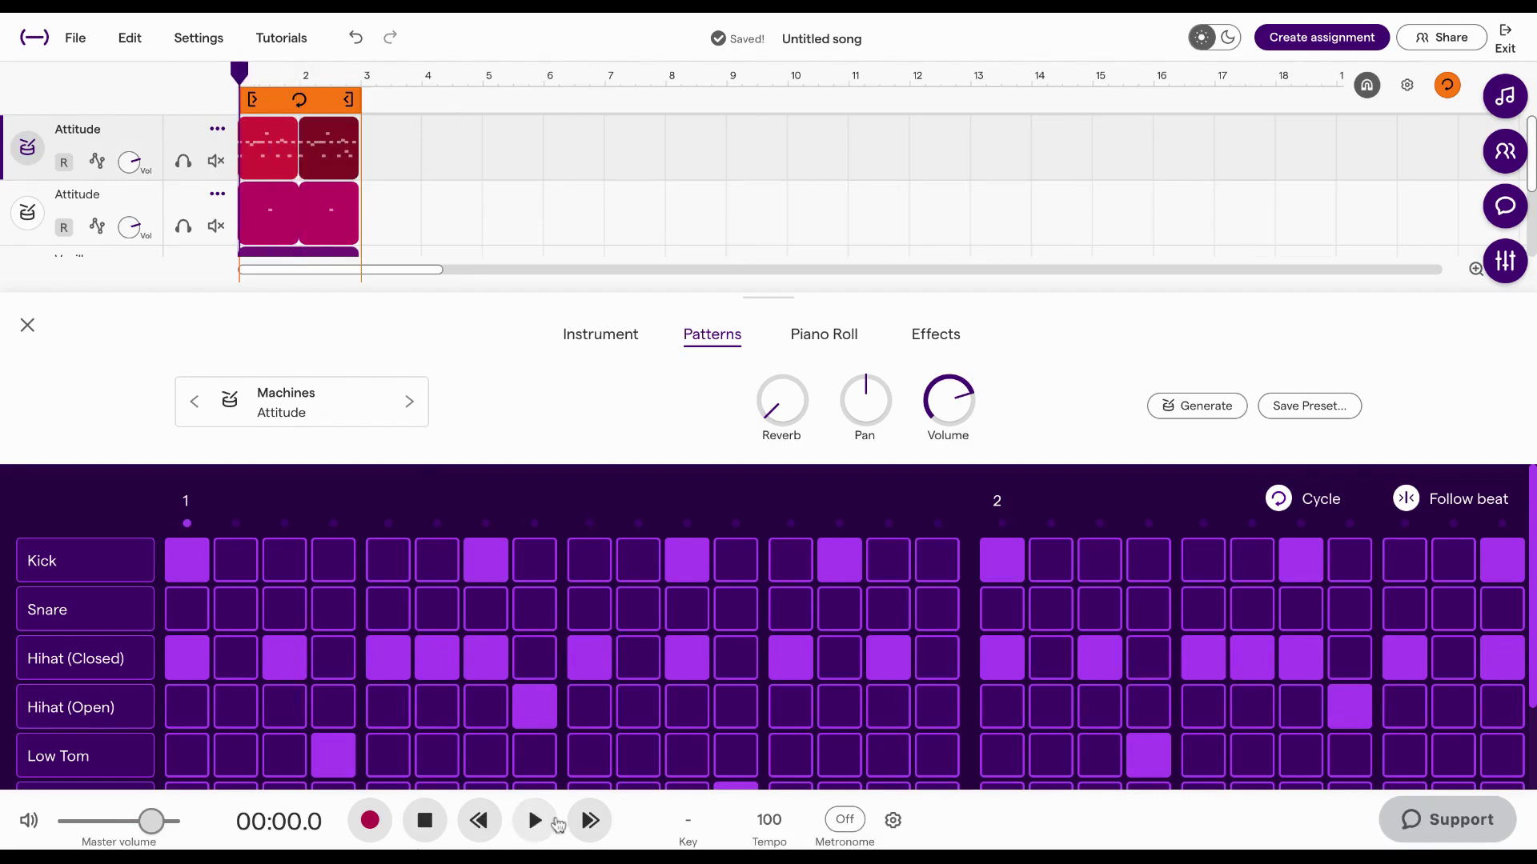
Step: Play the two-bar loop from the start, then stop it
left_click(556, 822)
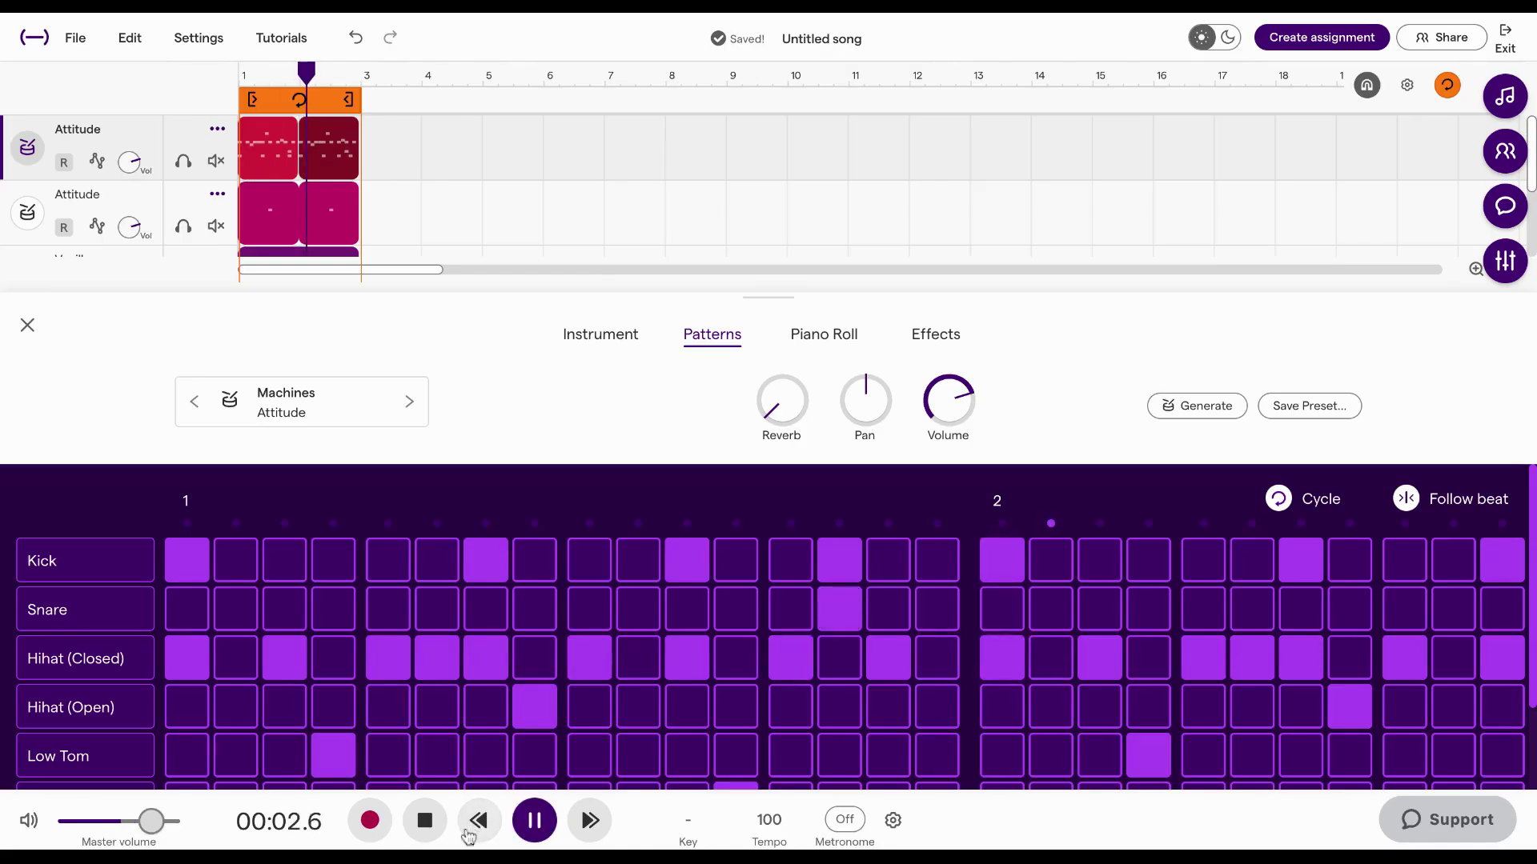
left_click(428, 822)
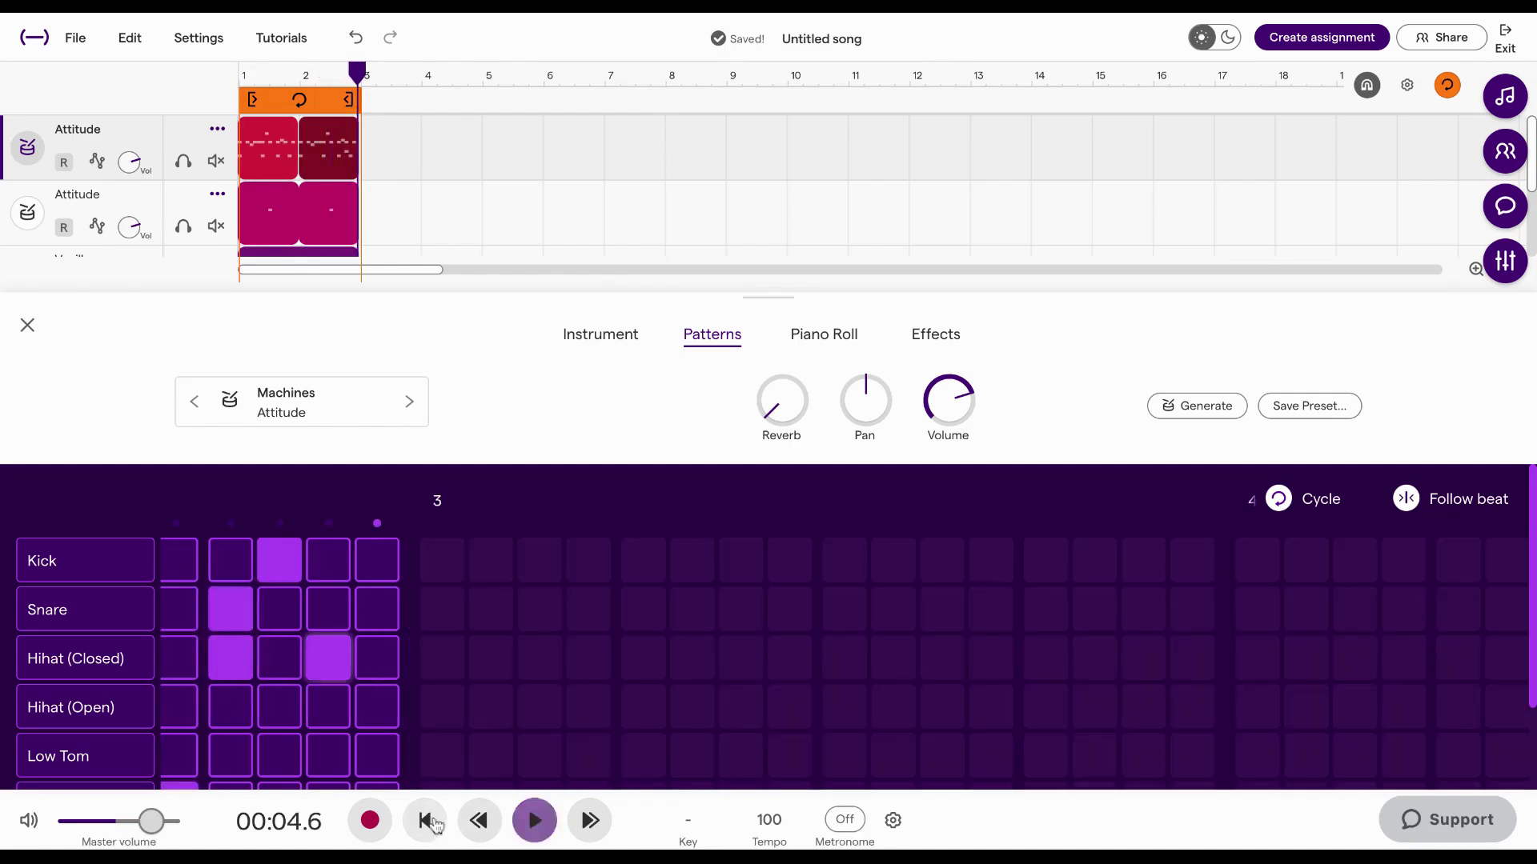